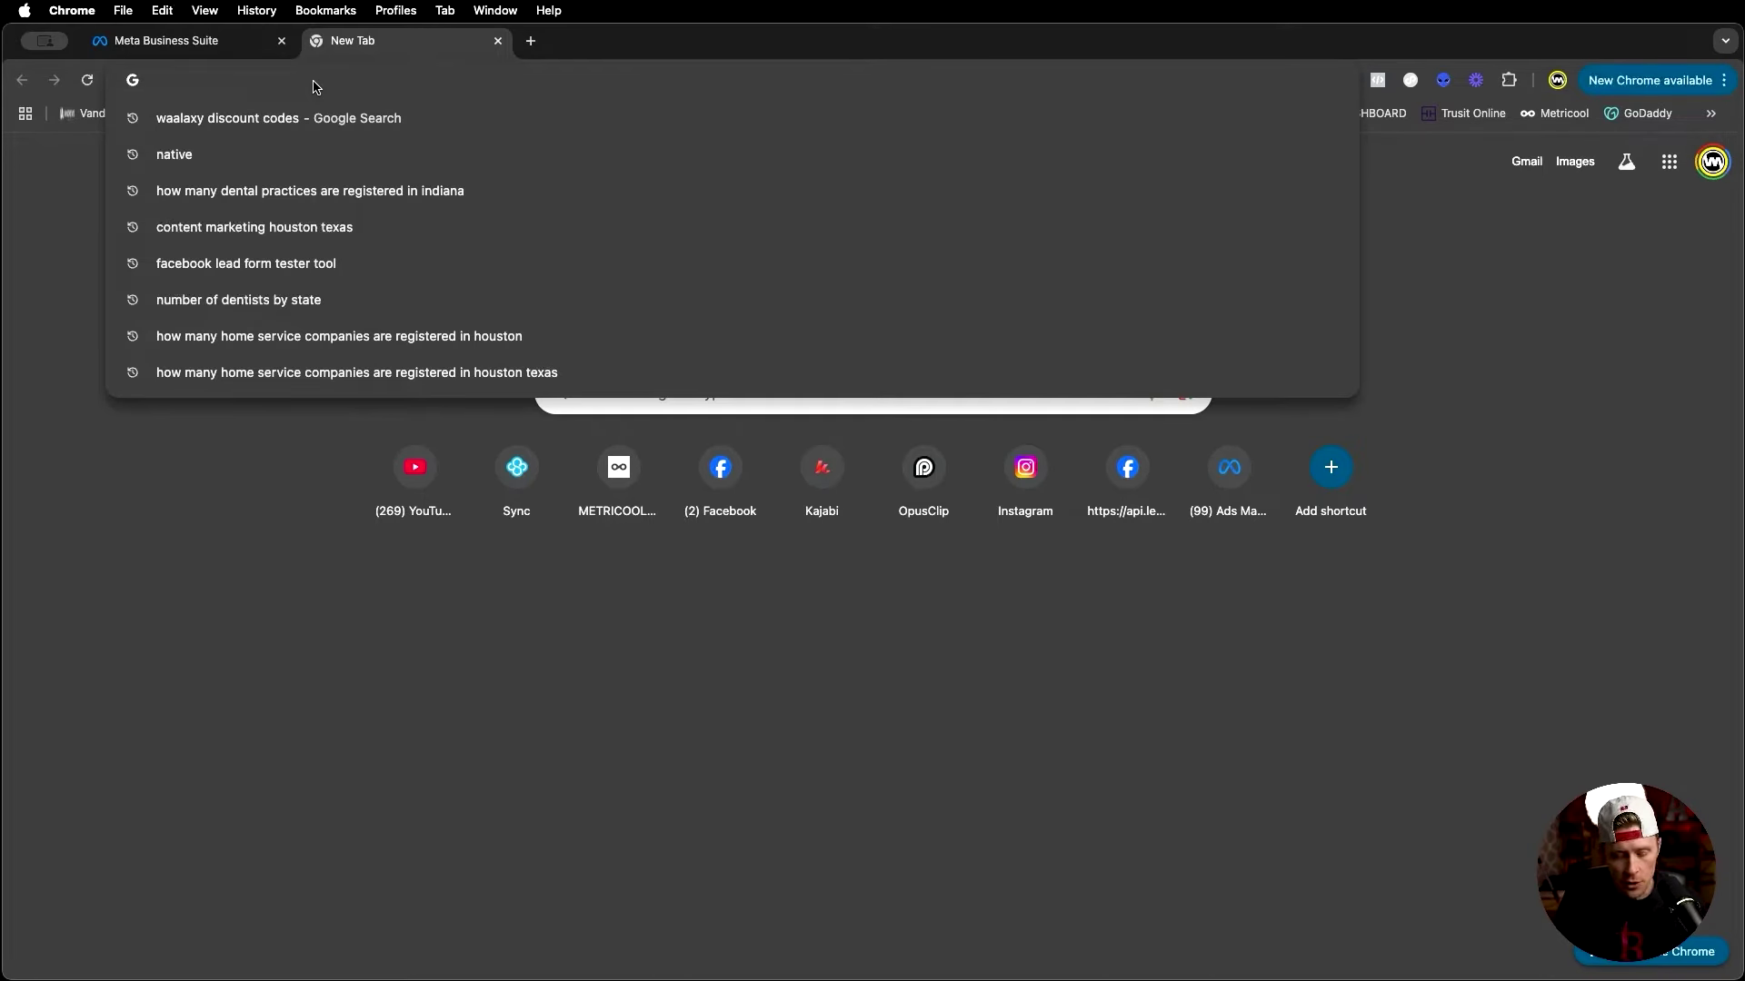
Go to facebook.com and open the list of Pages managed by the account to review them
{"action": "type", "text": "facebook.com"}
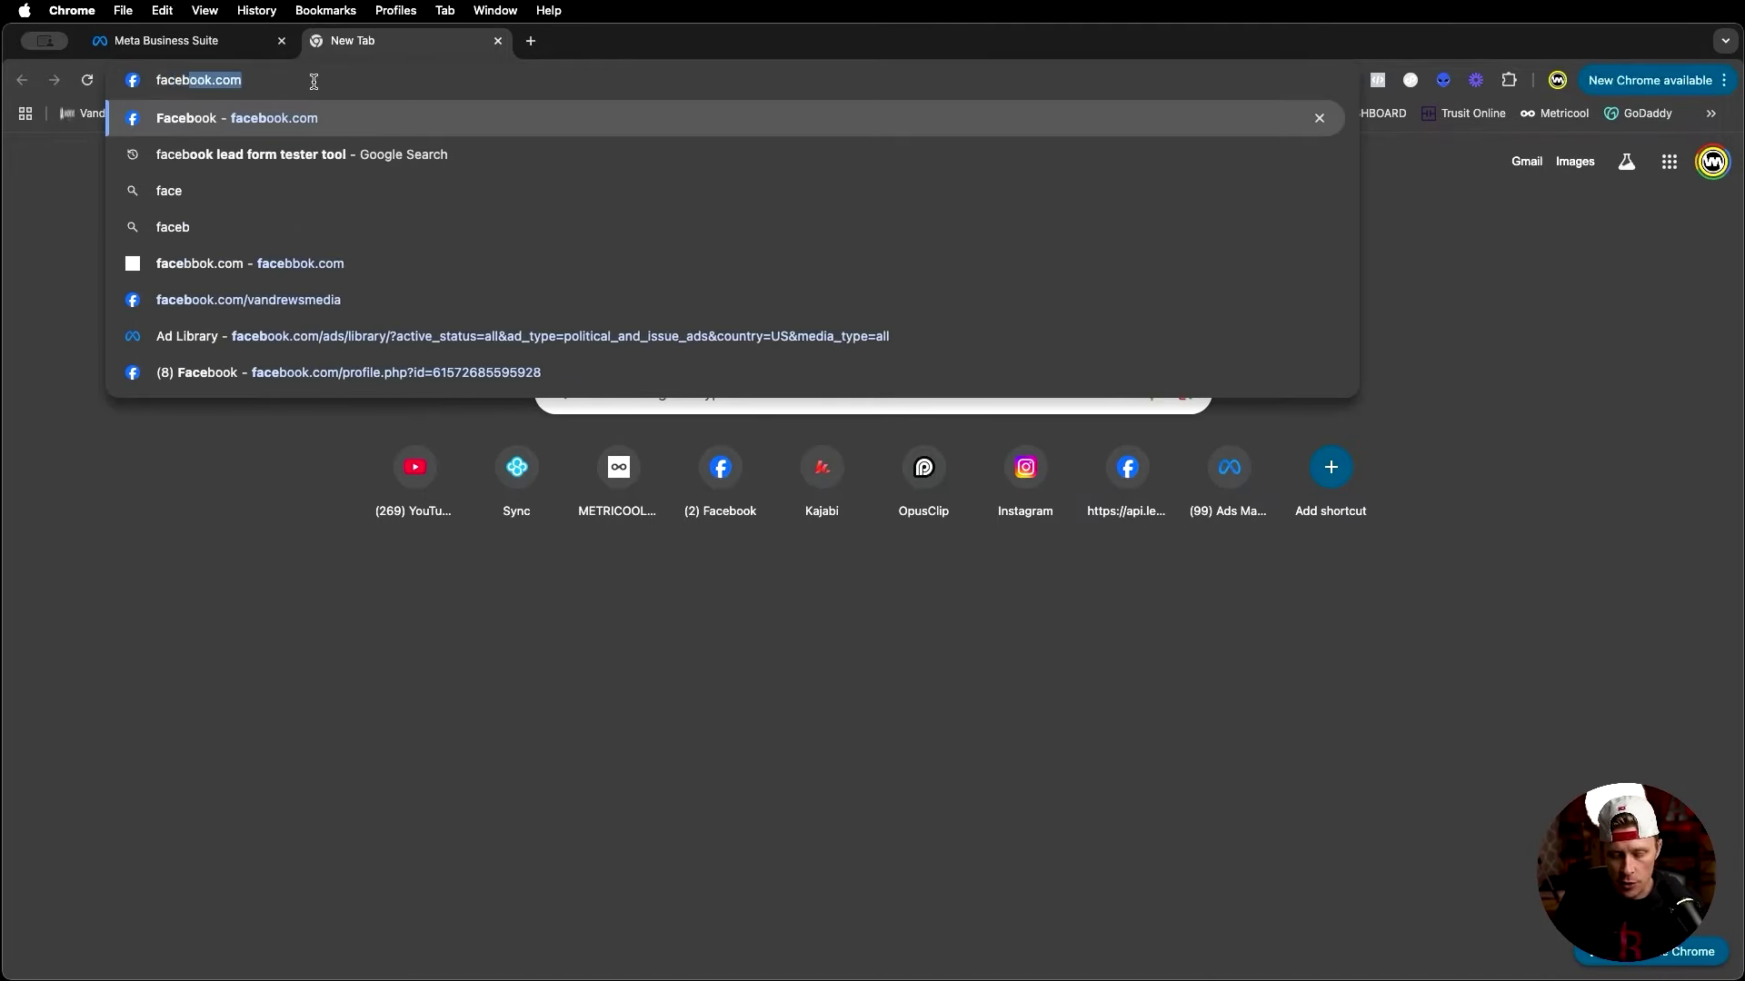
{"action": "key", "text": "Return"}
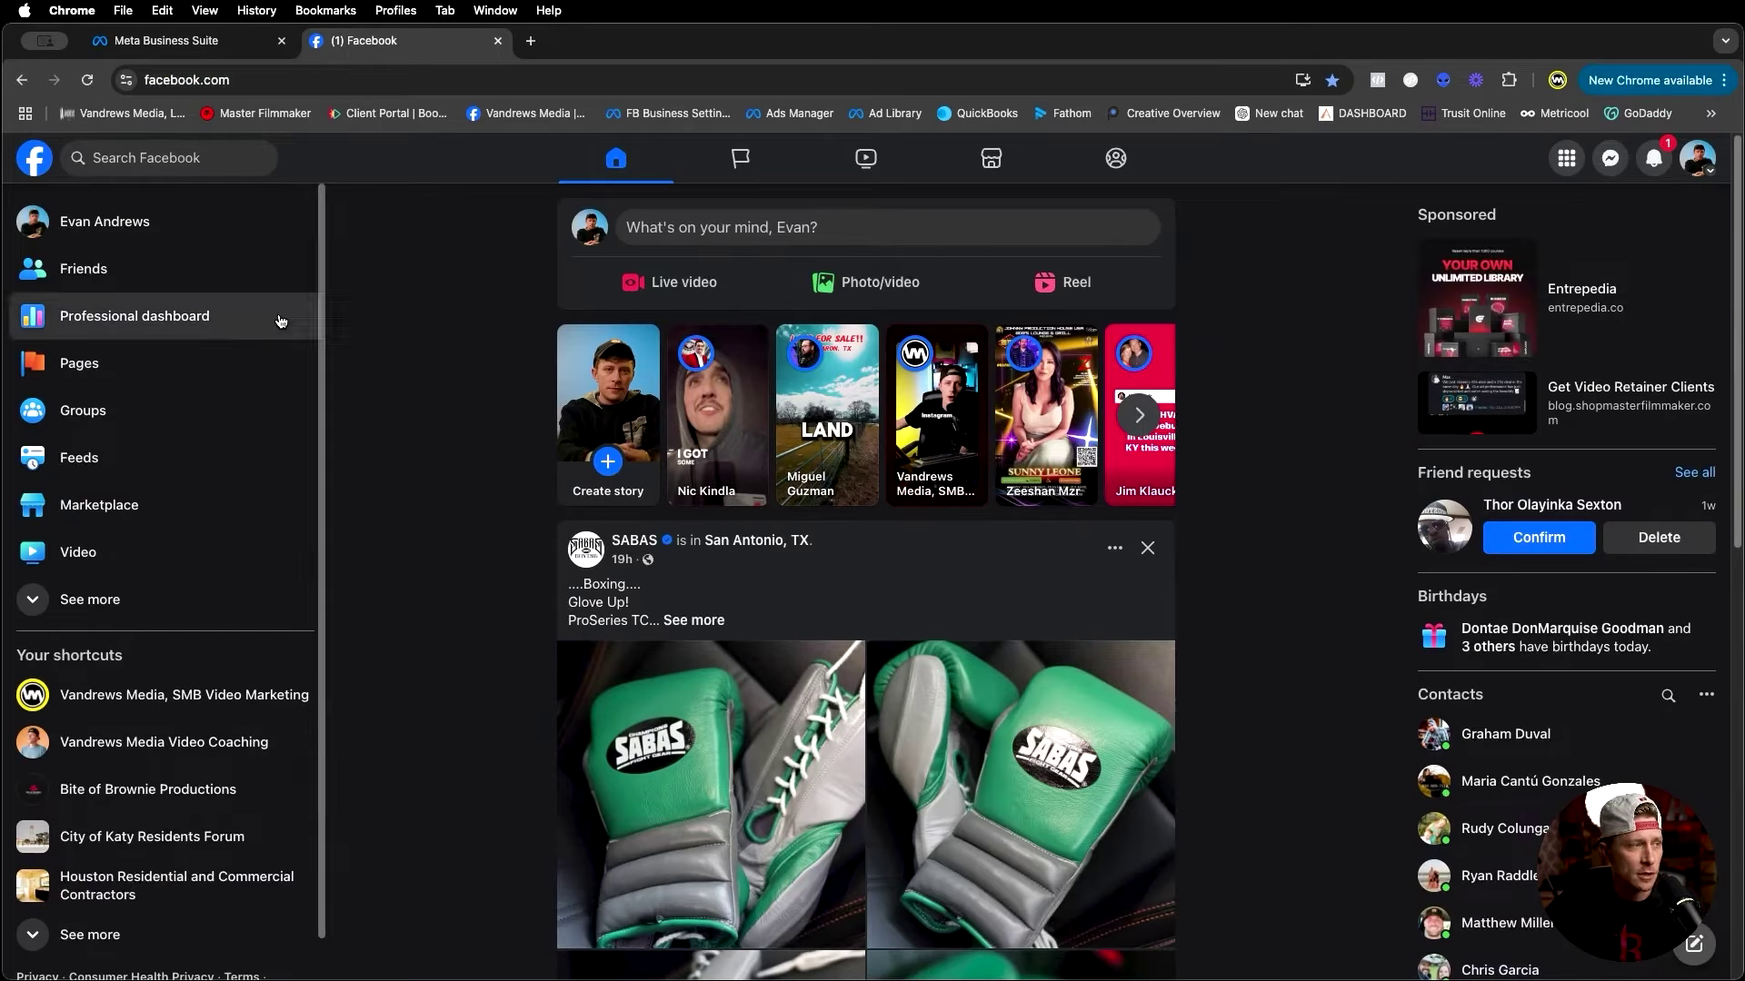
{"action": "left_click", "coordinate": [85, 375]}
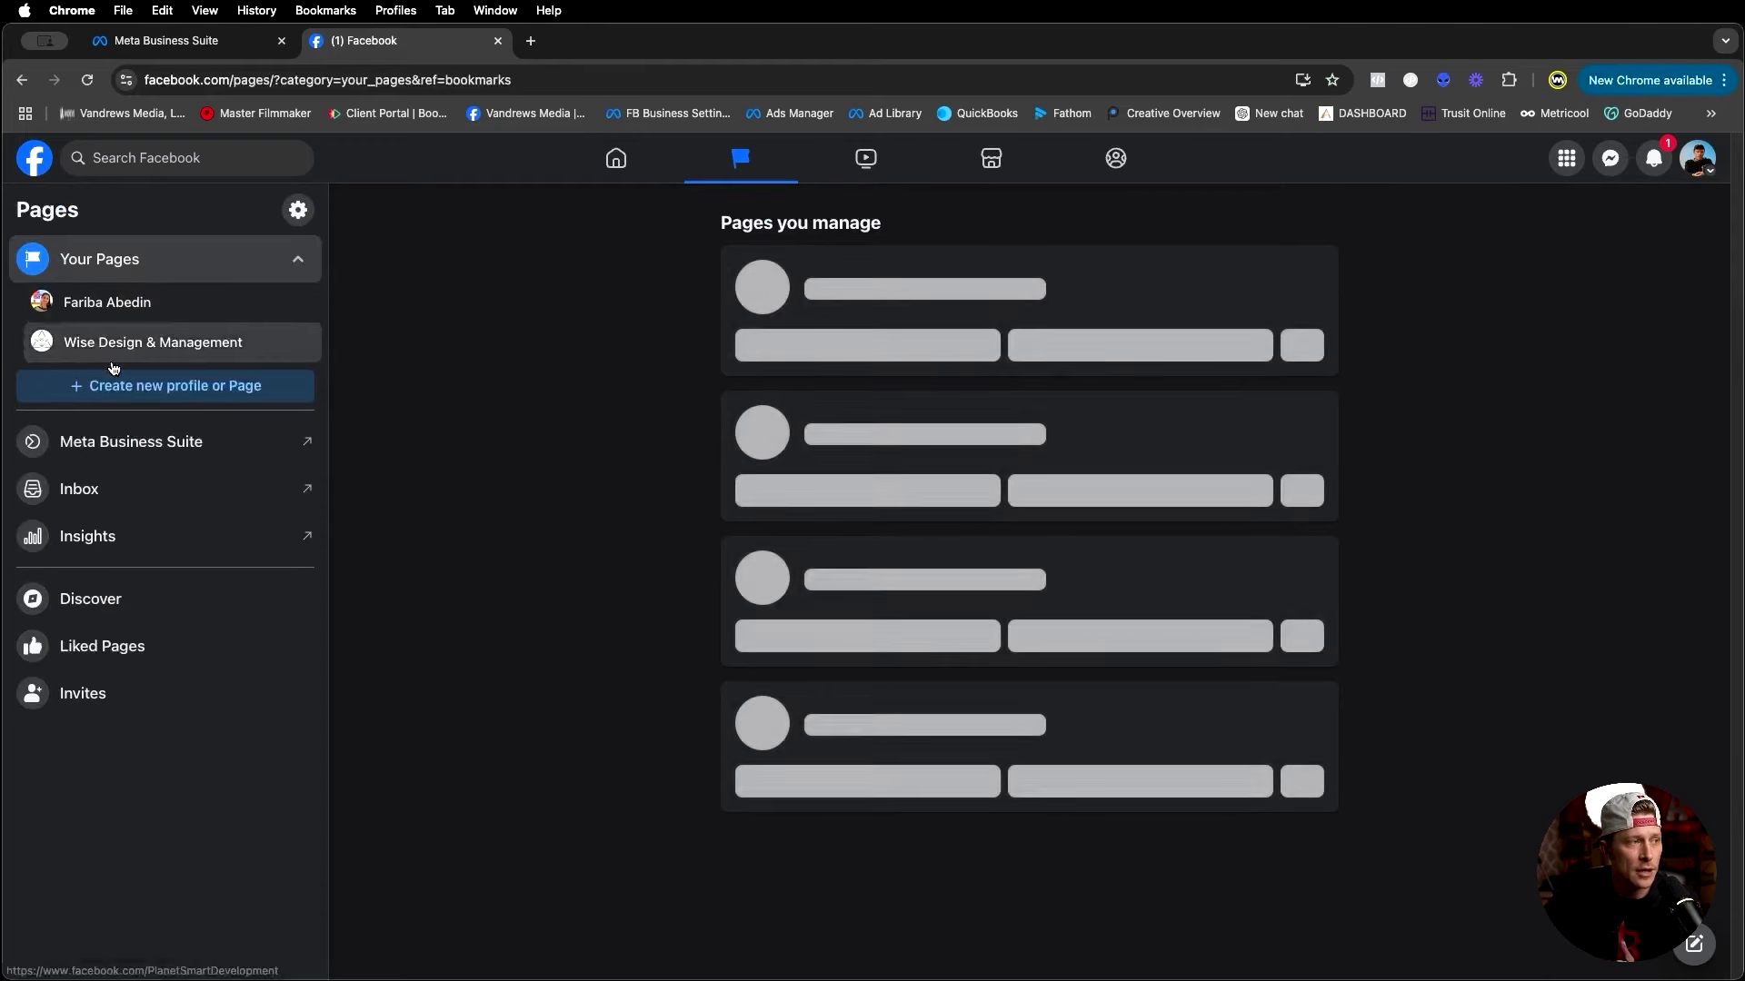
{"action": "scroll", "coordinate": [658, 345], "scroll_direction": "down", "scroll_amount": 8}
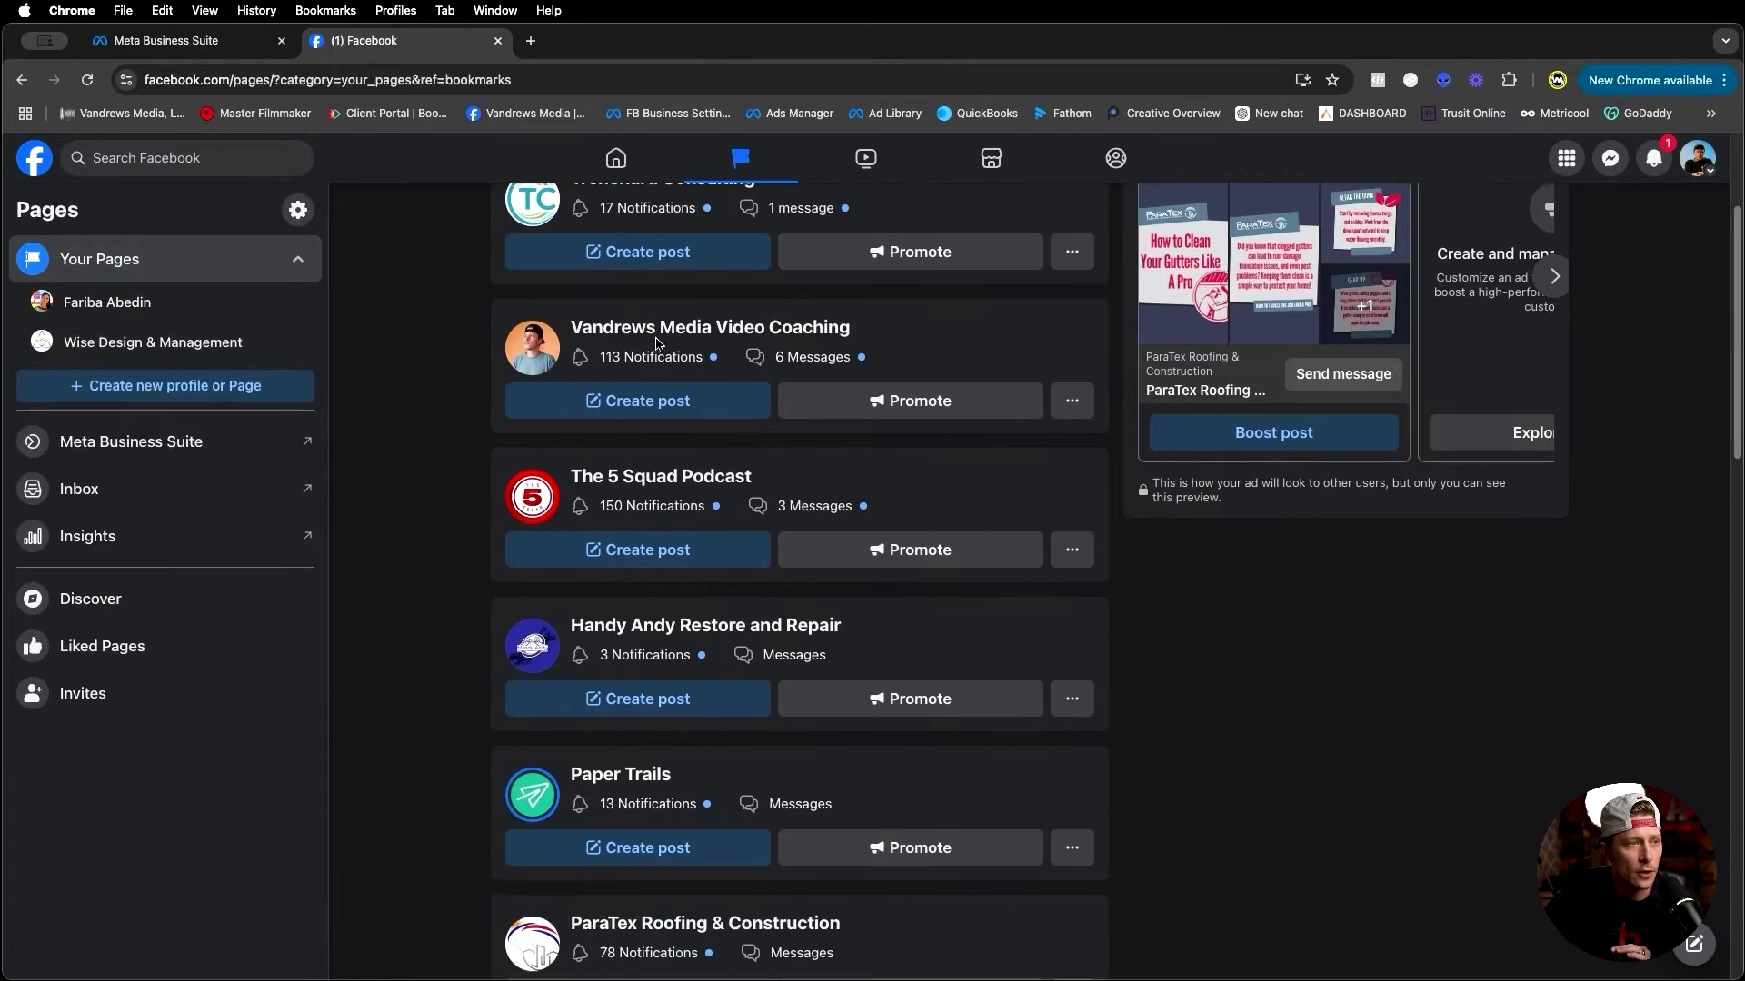
{"action": "scroll", "coordinate": [658, 345], "scroll_direction": "down", "scroll_amount": 10}
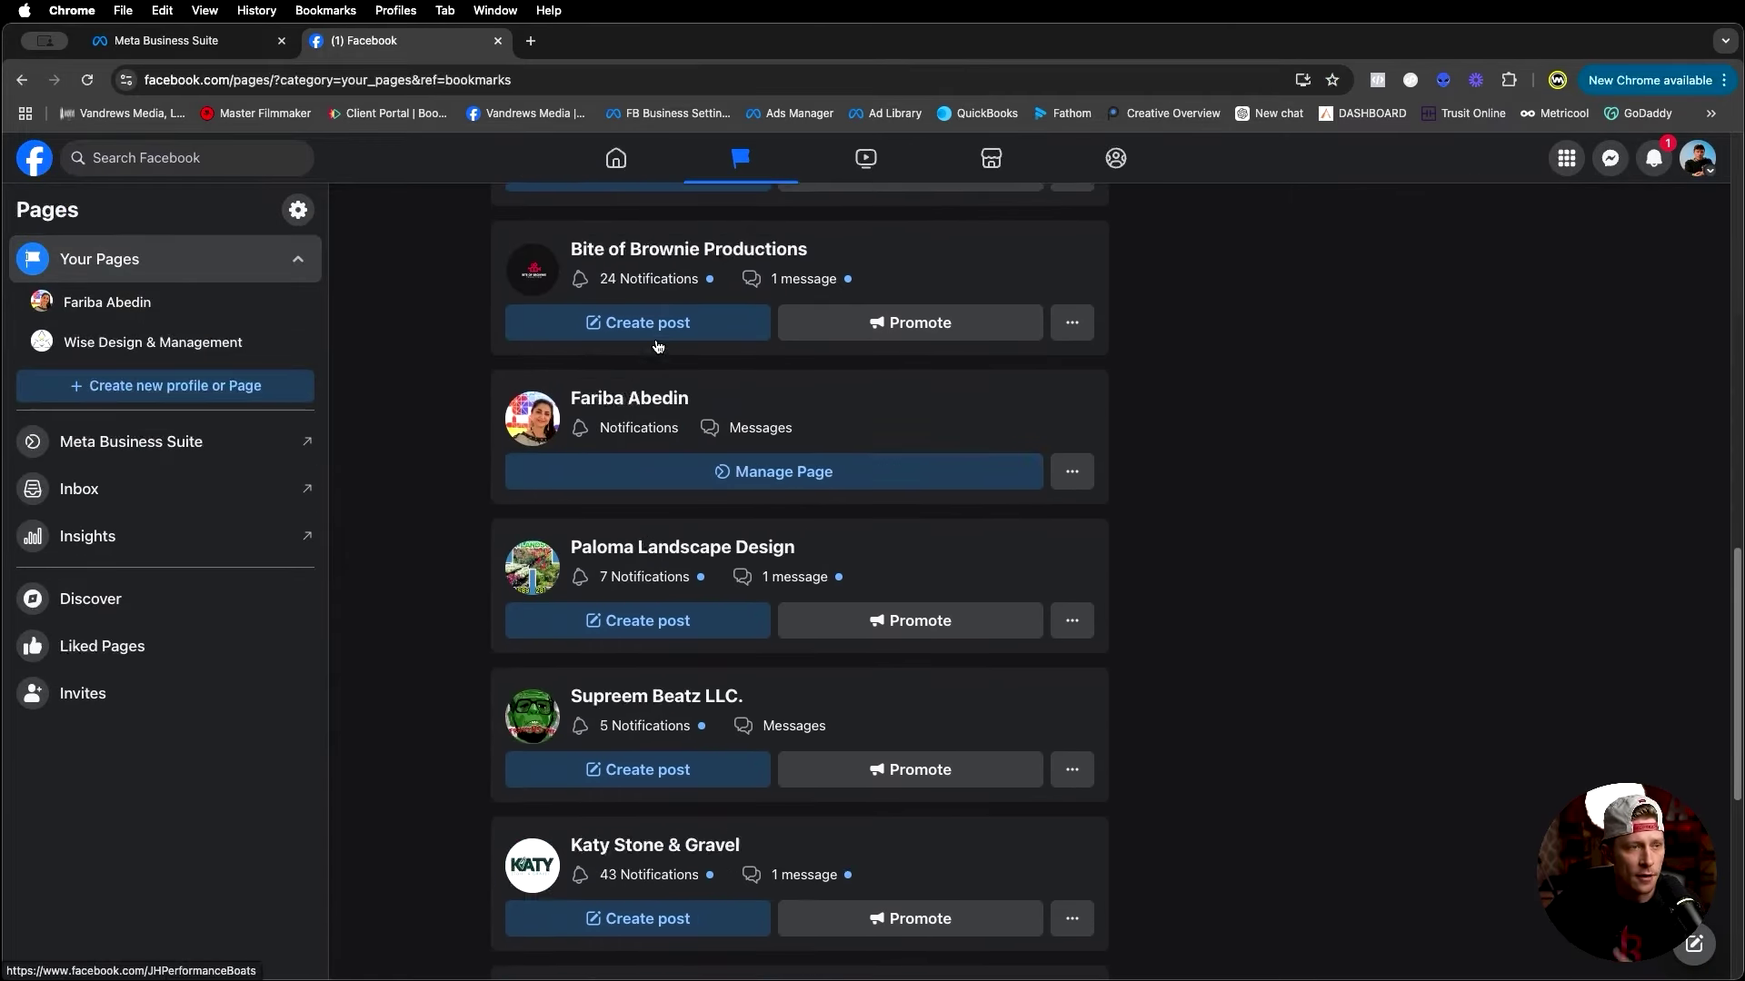
{"action": "scroll", "coordinate": [658, 344], "scroll_direction": "up", "scroll_amount": 15}
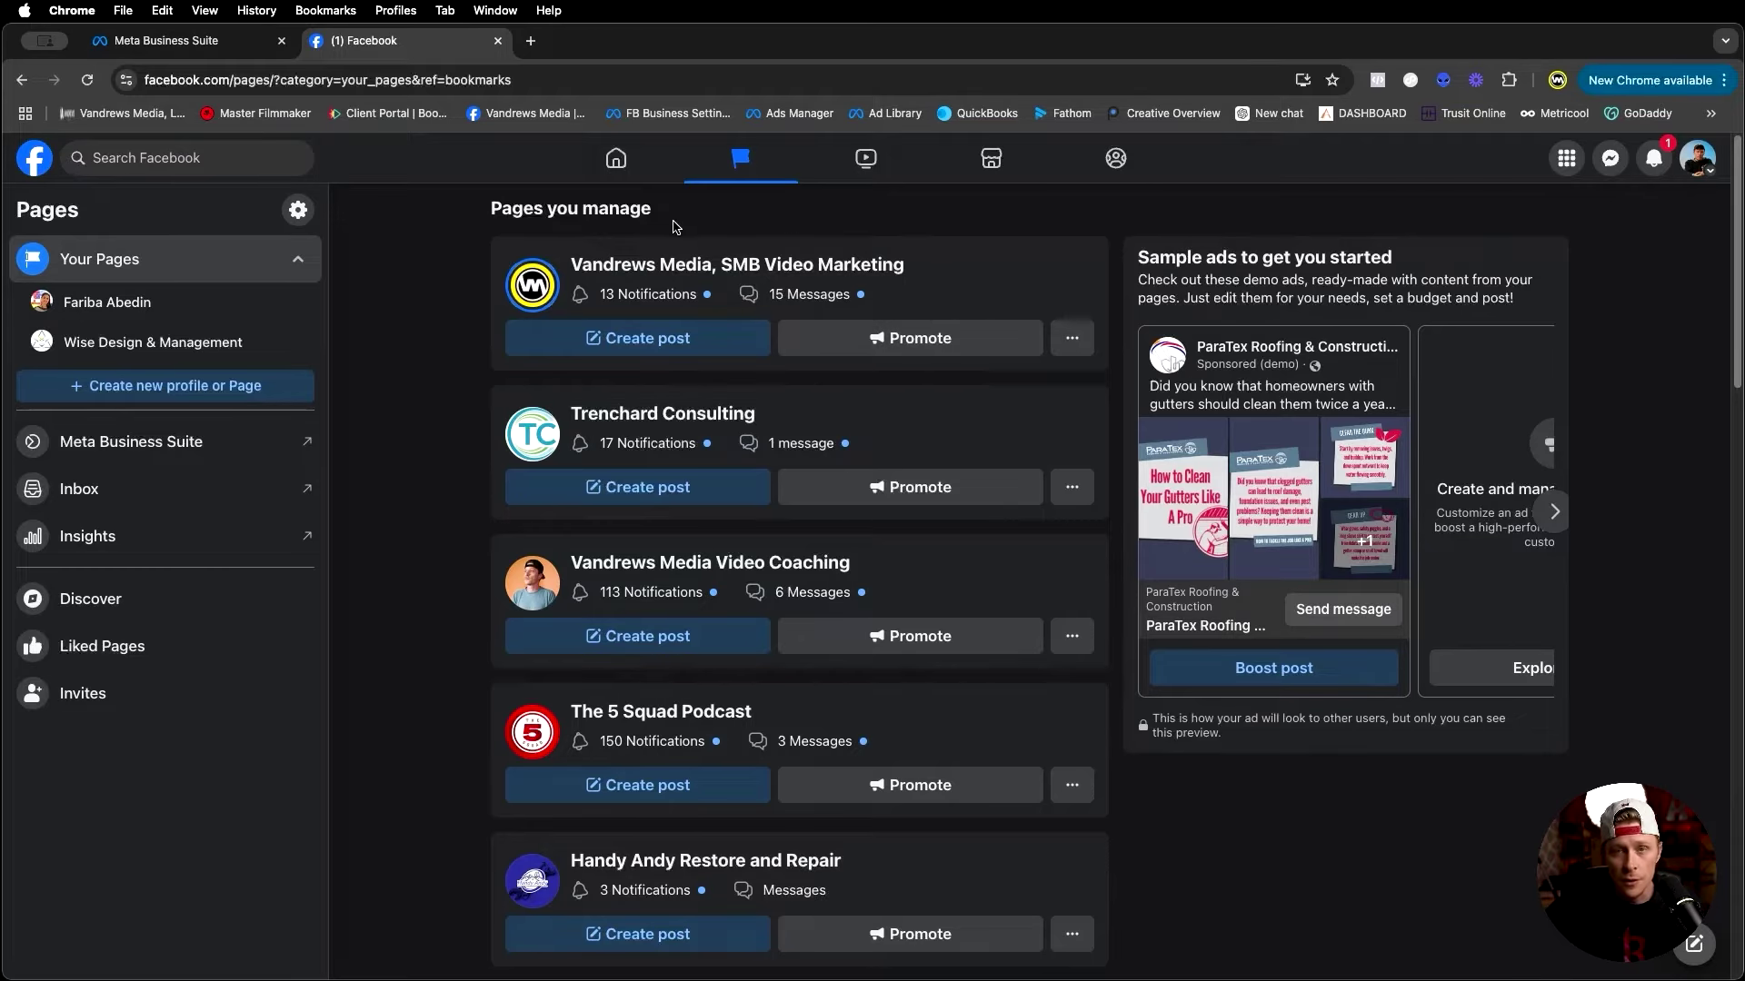
Open Meta Business Suite at business.facebook.com in a separate browser tab
{"action": "left_click", "coordinate": [532, 42]}
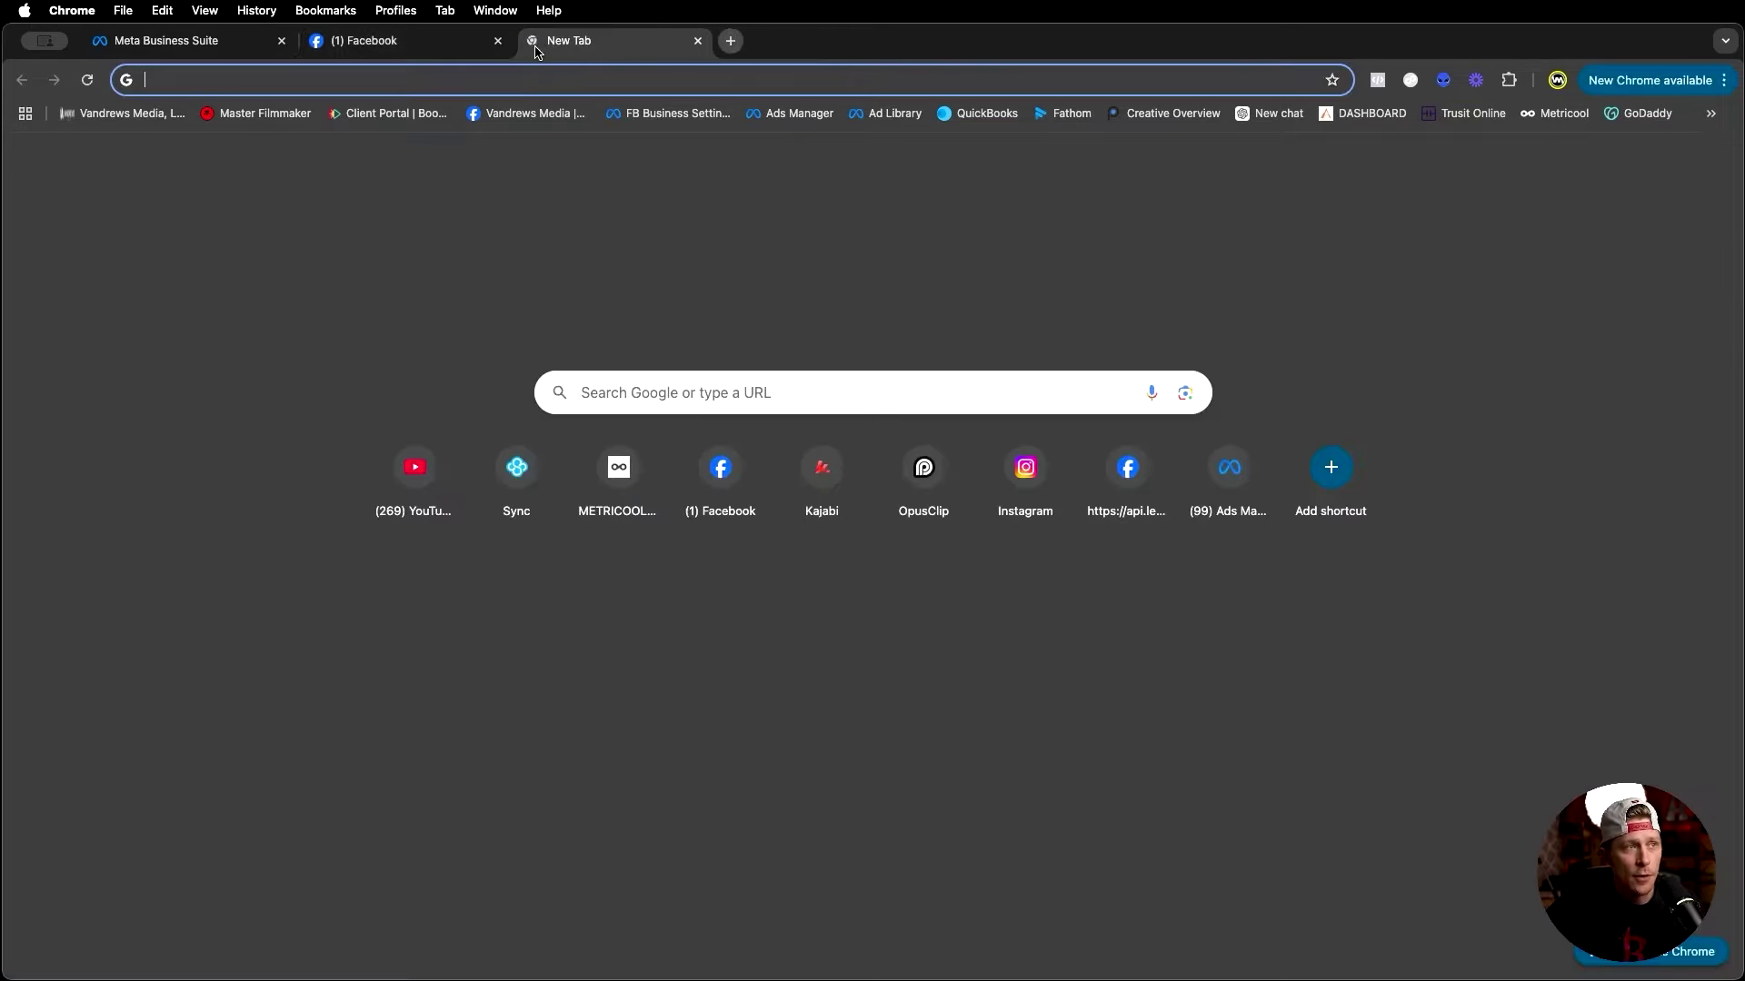
{"action": "left_click", "coordinate": [527, 80]}
{"action": "type", "text": "b"}
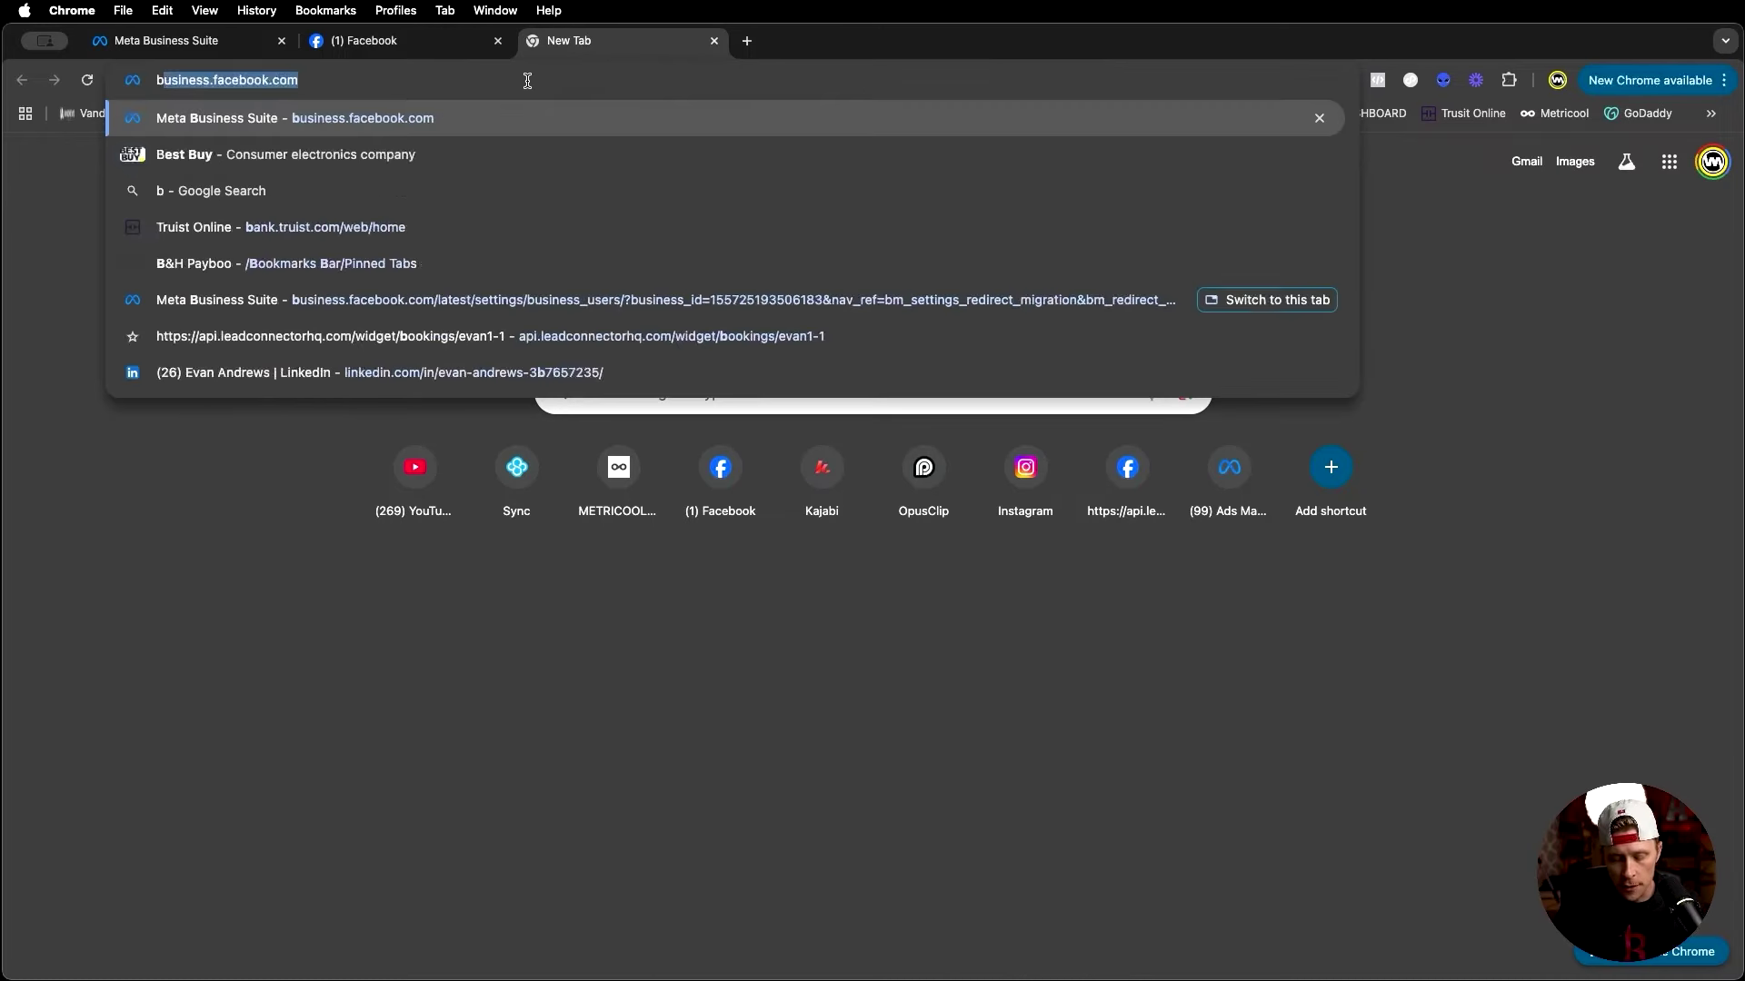
{"action": "type", "text": "usiness."}
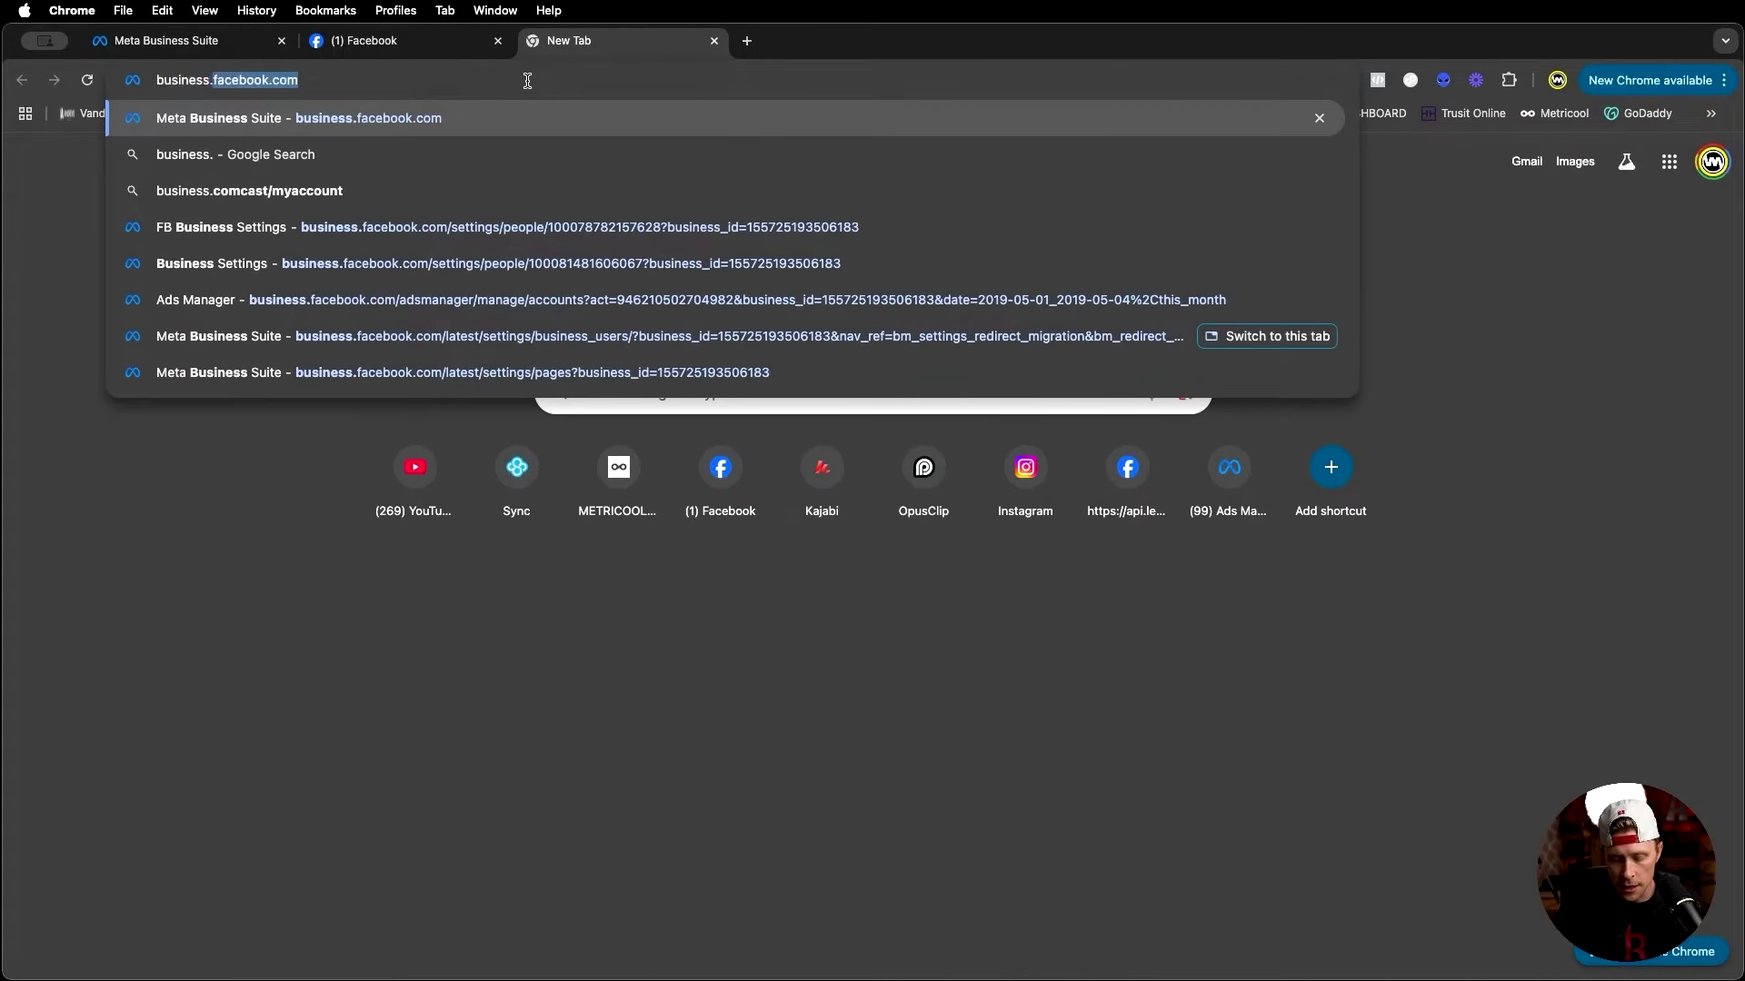
{"action": "type", "text": "facvebook.com"}
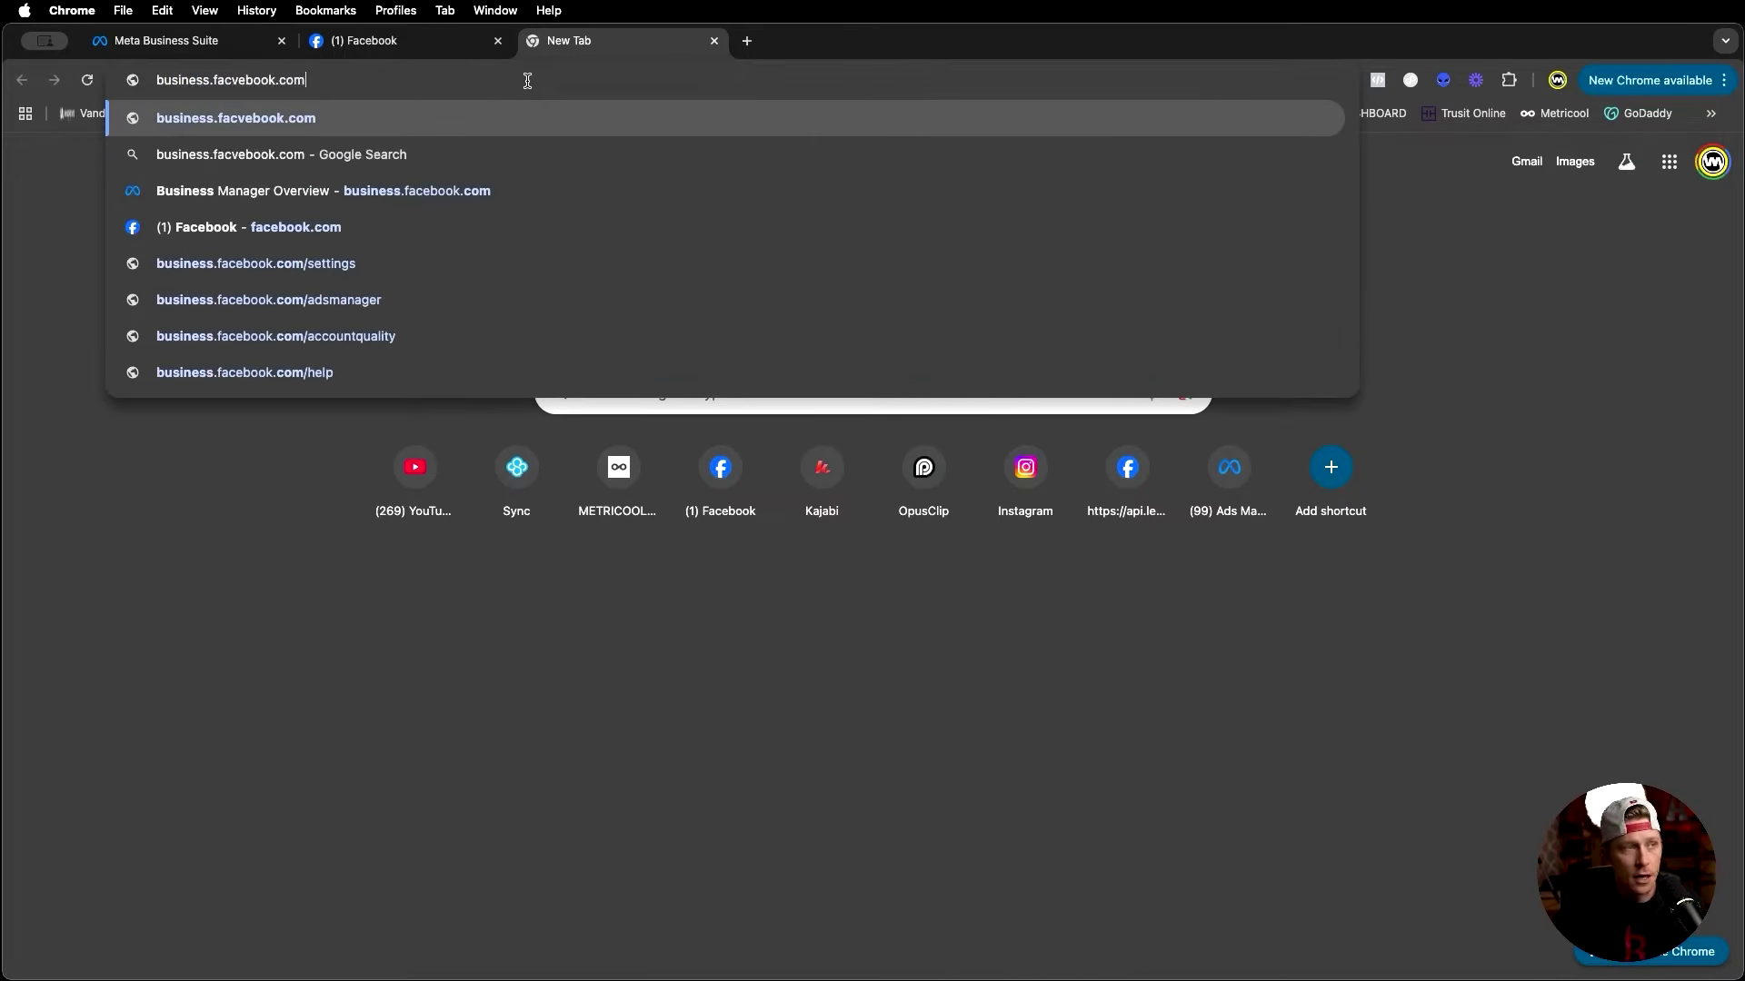
{"action": "key", "text": "Return"}
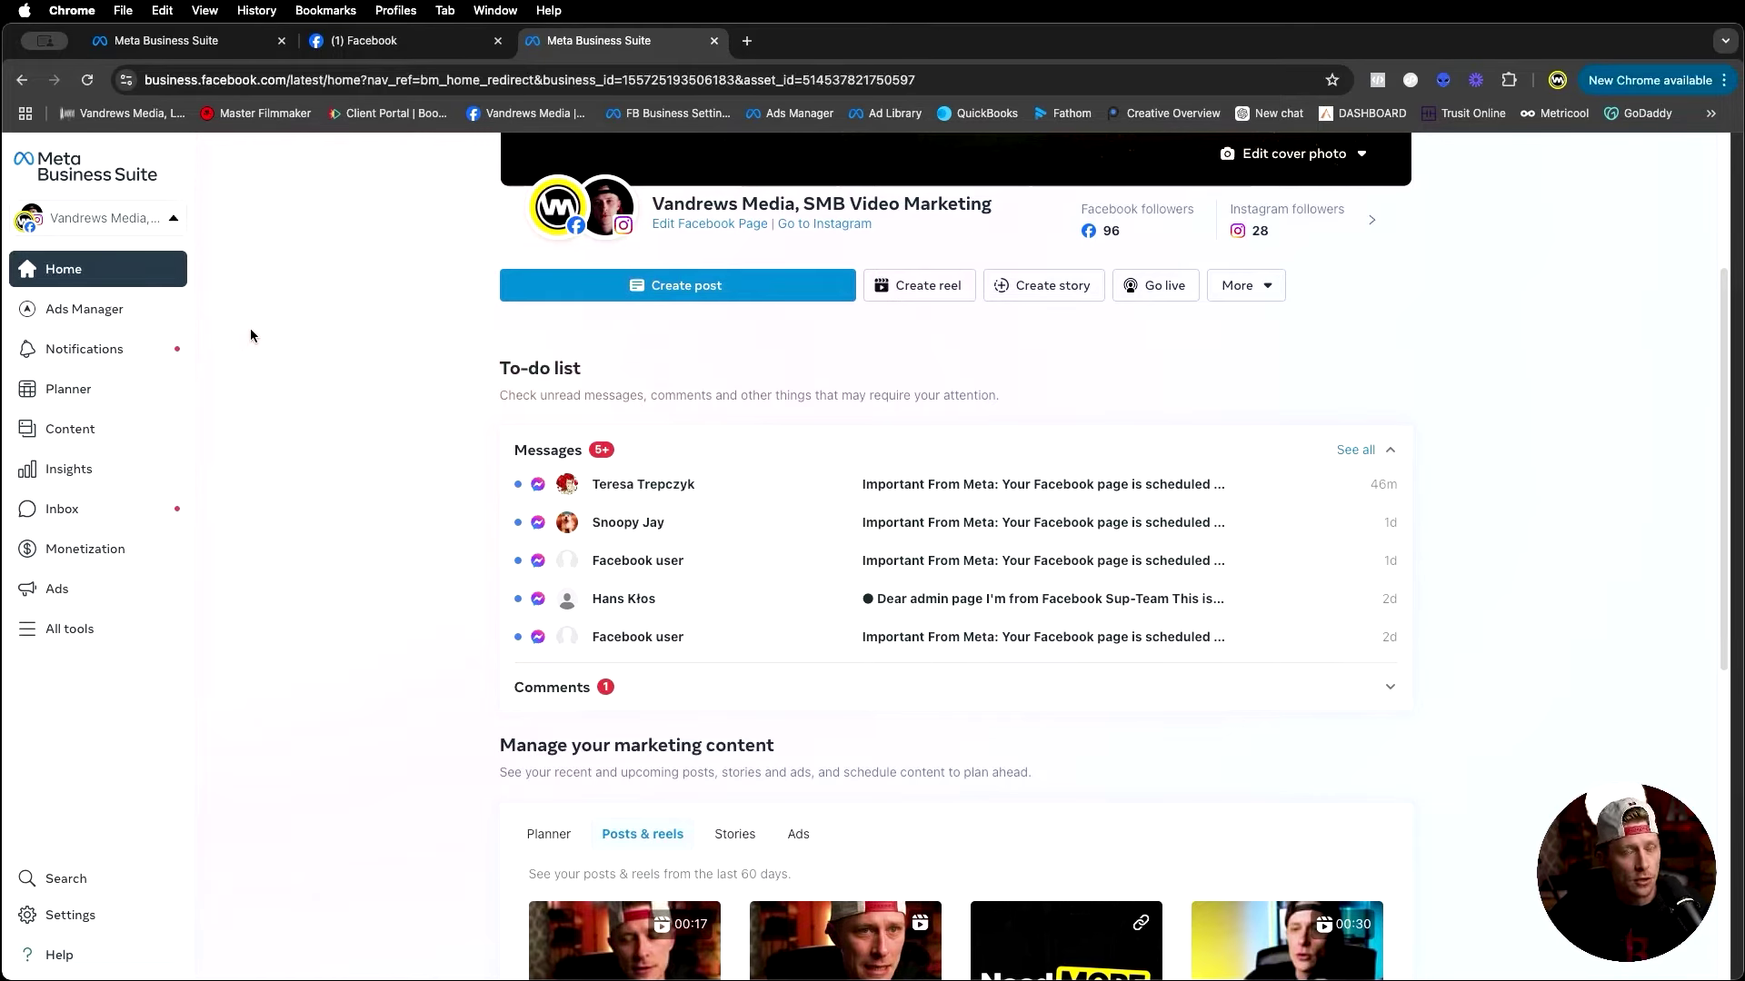
Expand the business asset switcher and examine the assets under Business portfolios and under Your account
{"action": "left_click", "coordinate": [169, 222]}
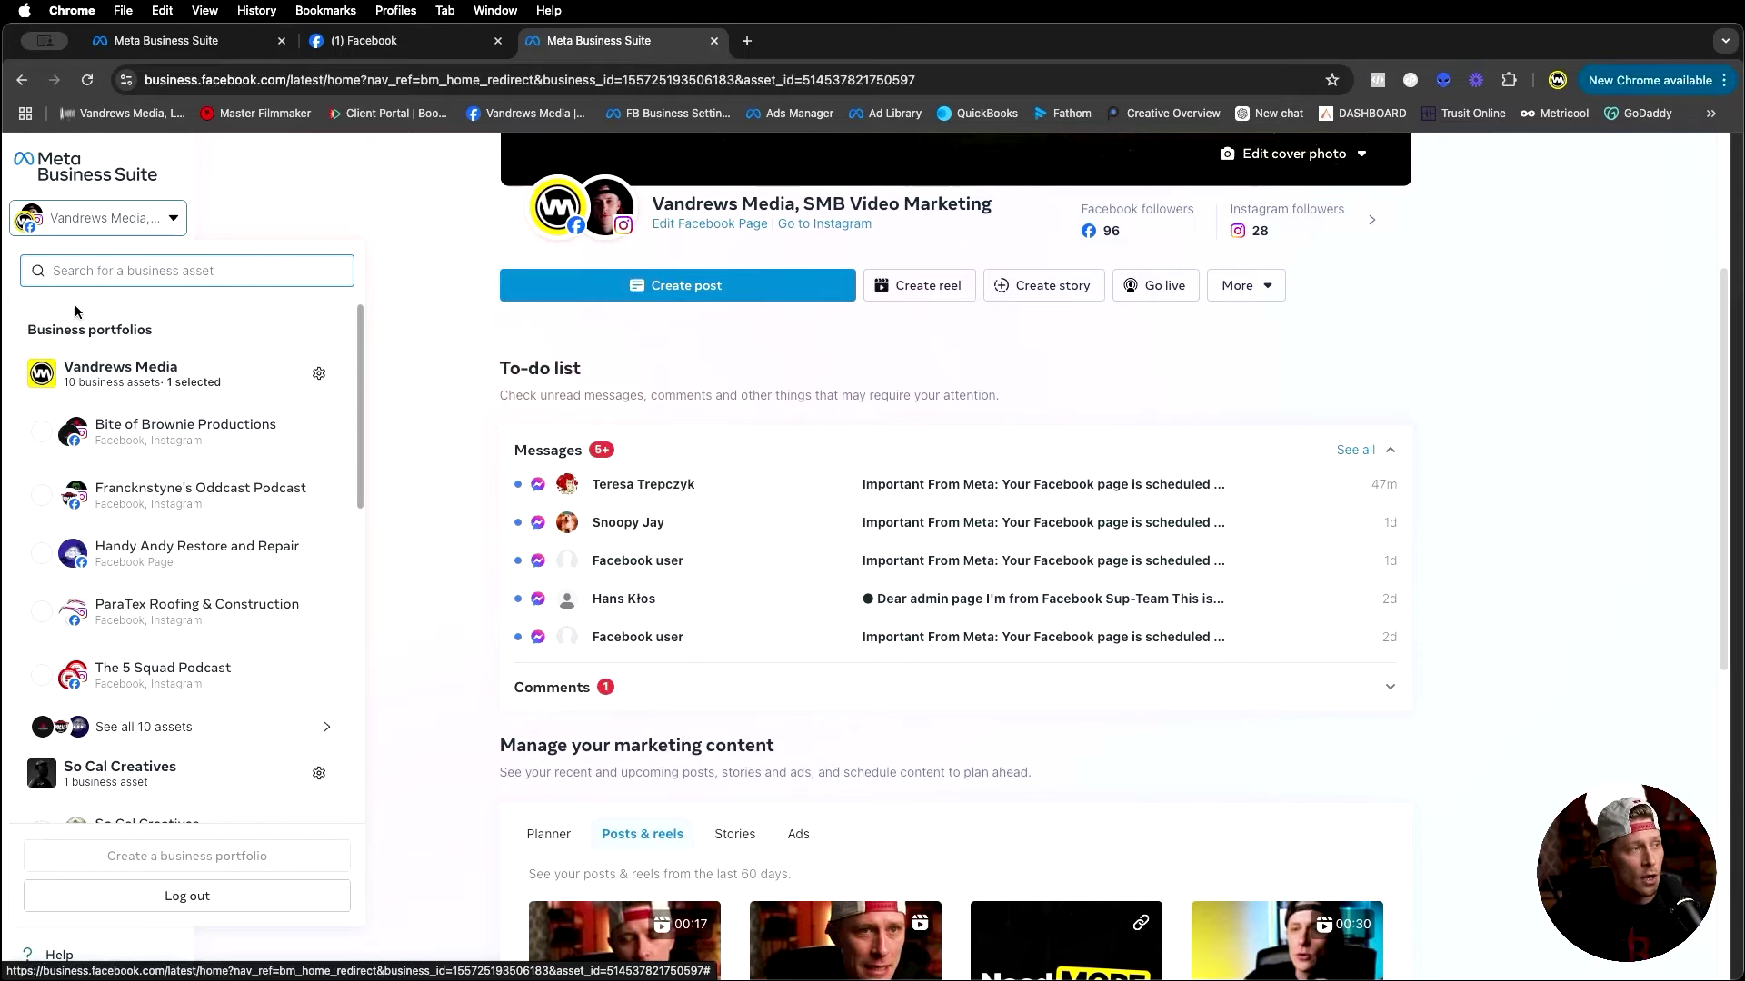
{"action": "left_click", "coordinate": [38, 329]}
{"action": "left_click_drag", "start_coordinate": [37, 329], "coordinate": [152, 340]}
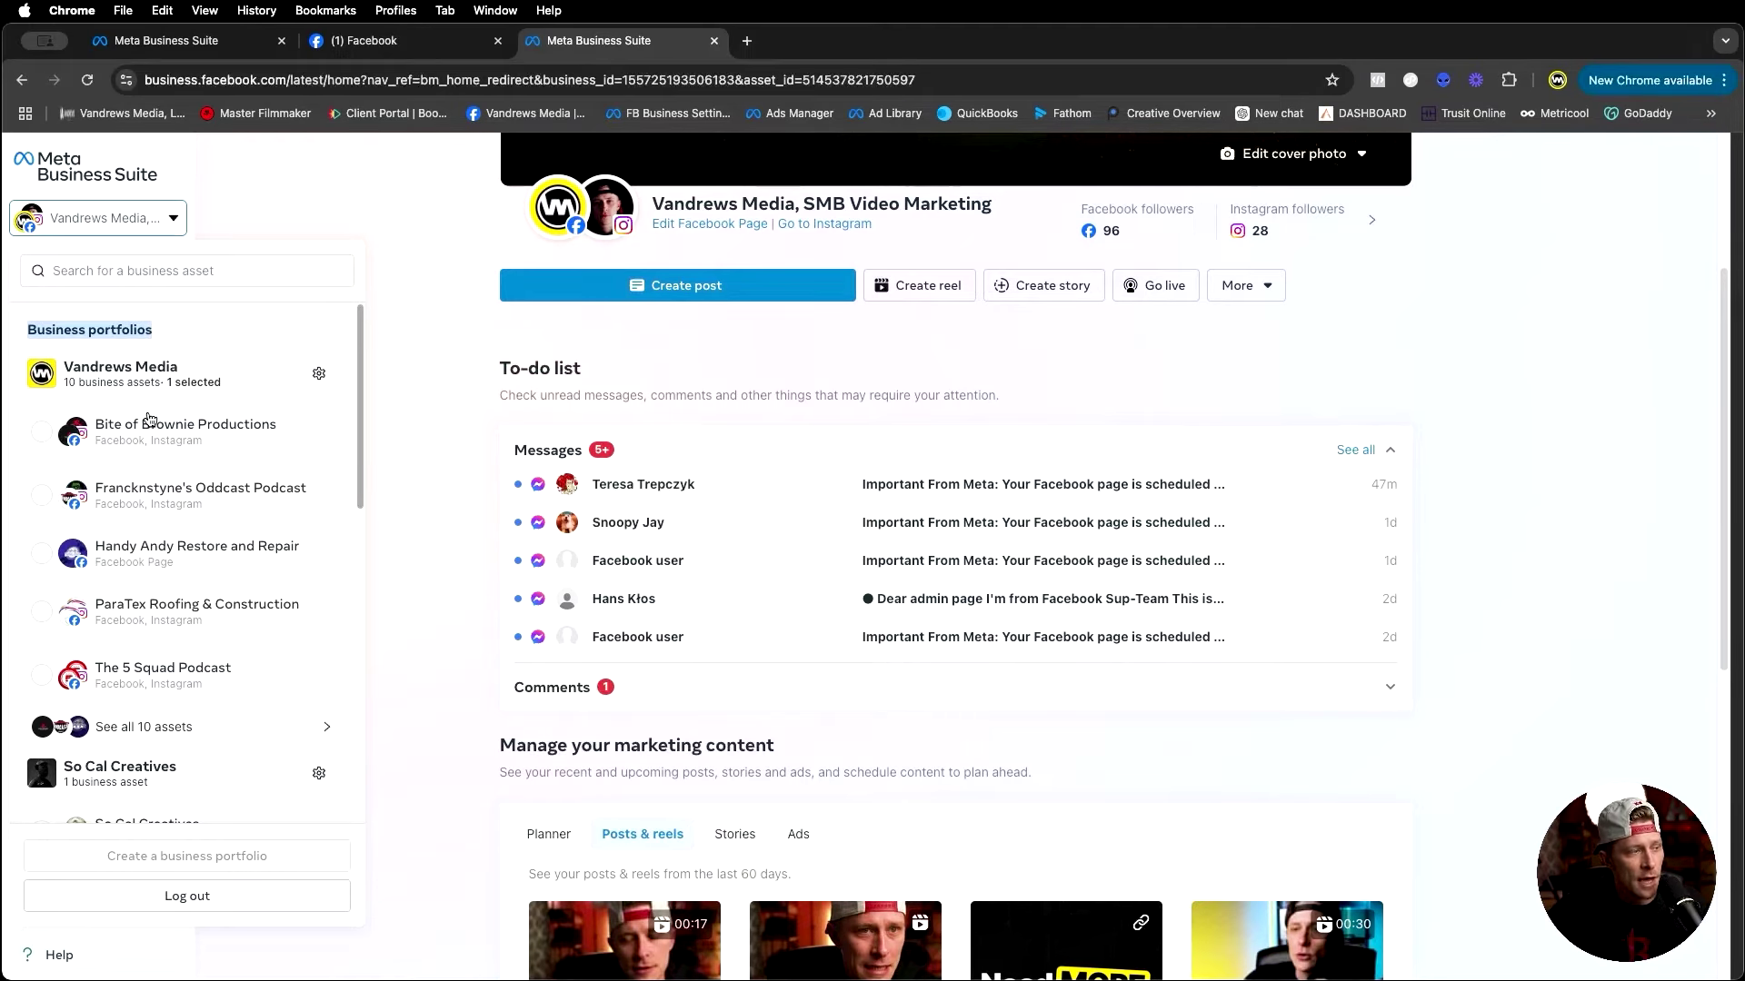
{"action": "scroll", "coordinate": [151, 400], "scroll_direction": "down", "scroll_amount": 8}
{"action": "scroll", "coordinate": [151, 425], "scroll_direction": "down", "scroll_amount": 8}
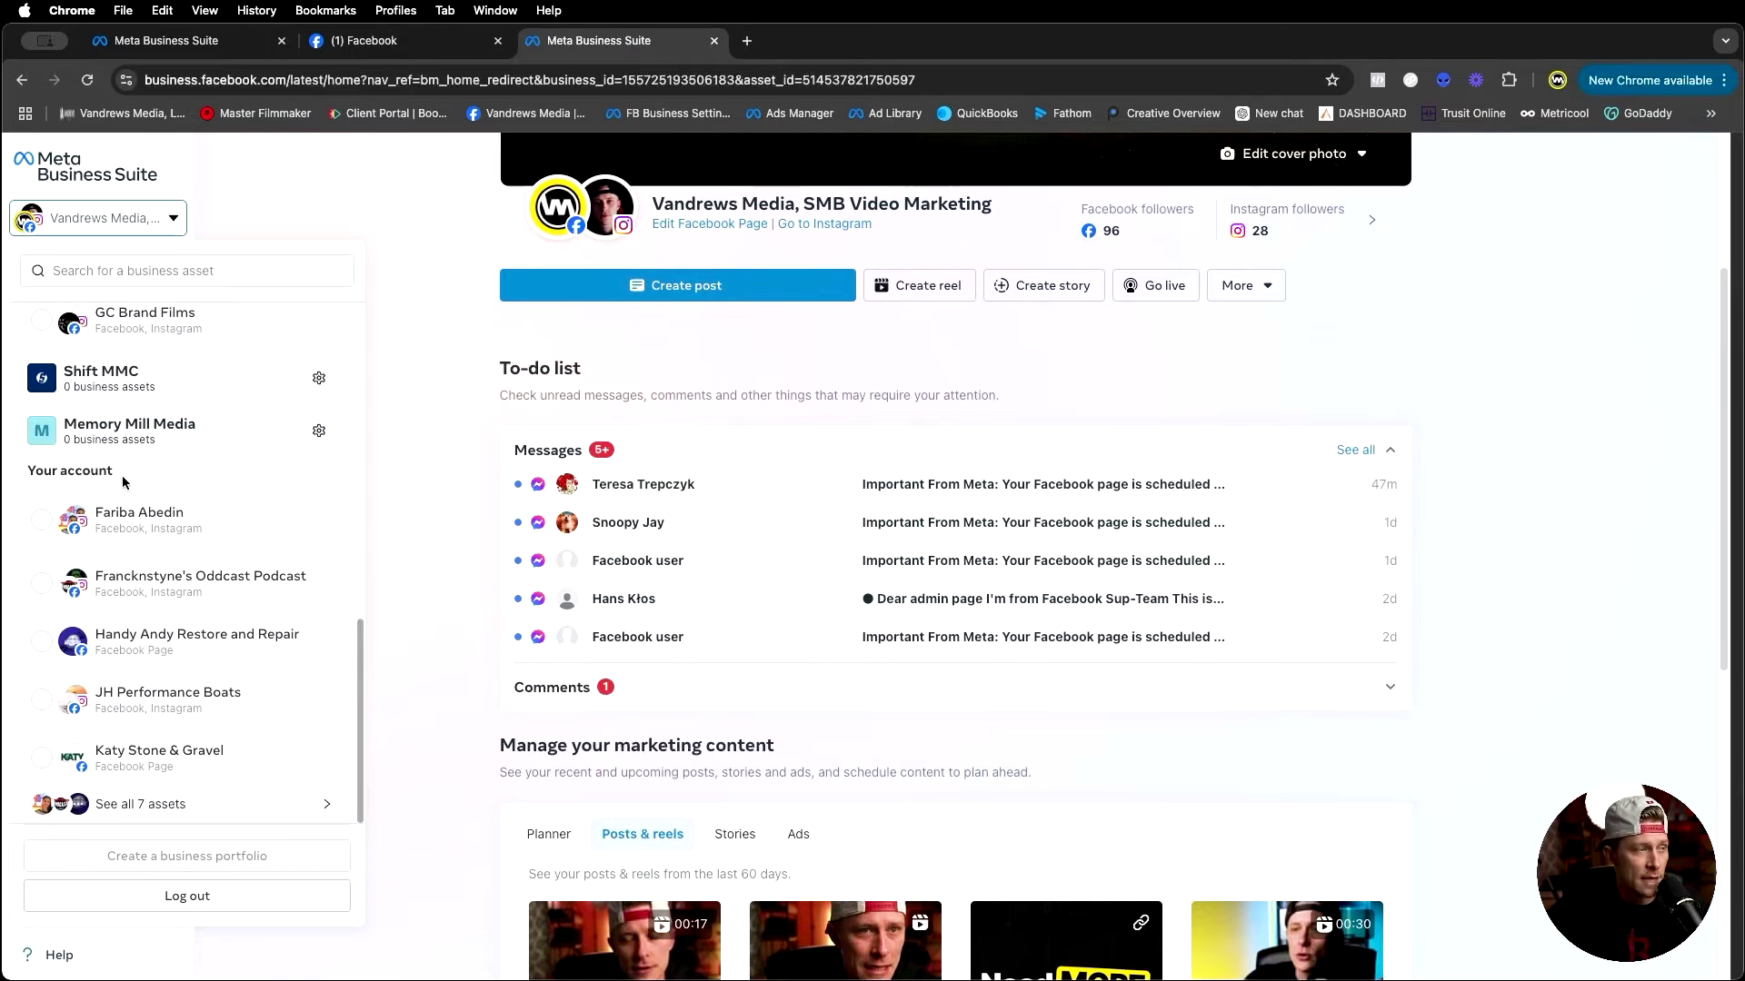
{"action": "left_click_drag", "start_coordinate": [26, 471], "coordinate": [120, 478]}
{"action": "left_click", "coordinate": [99, 476]}
{"action": "left_click_drag", "start_coordinate": [26, 471], "coordinate": [110, 474]}
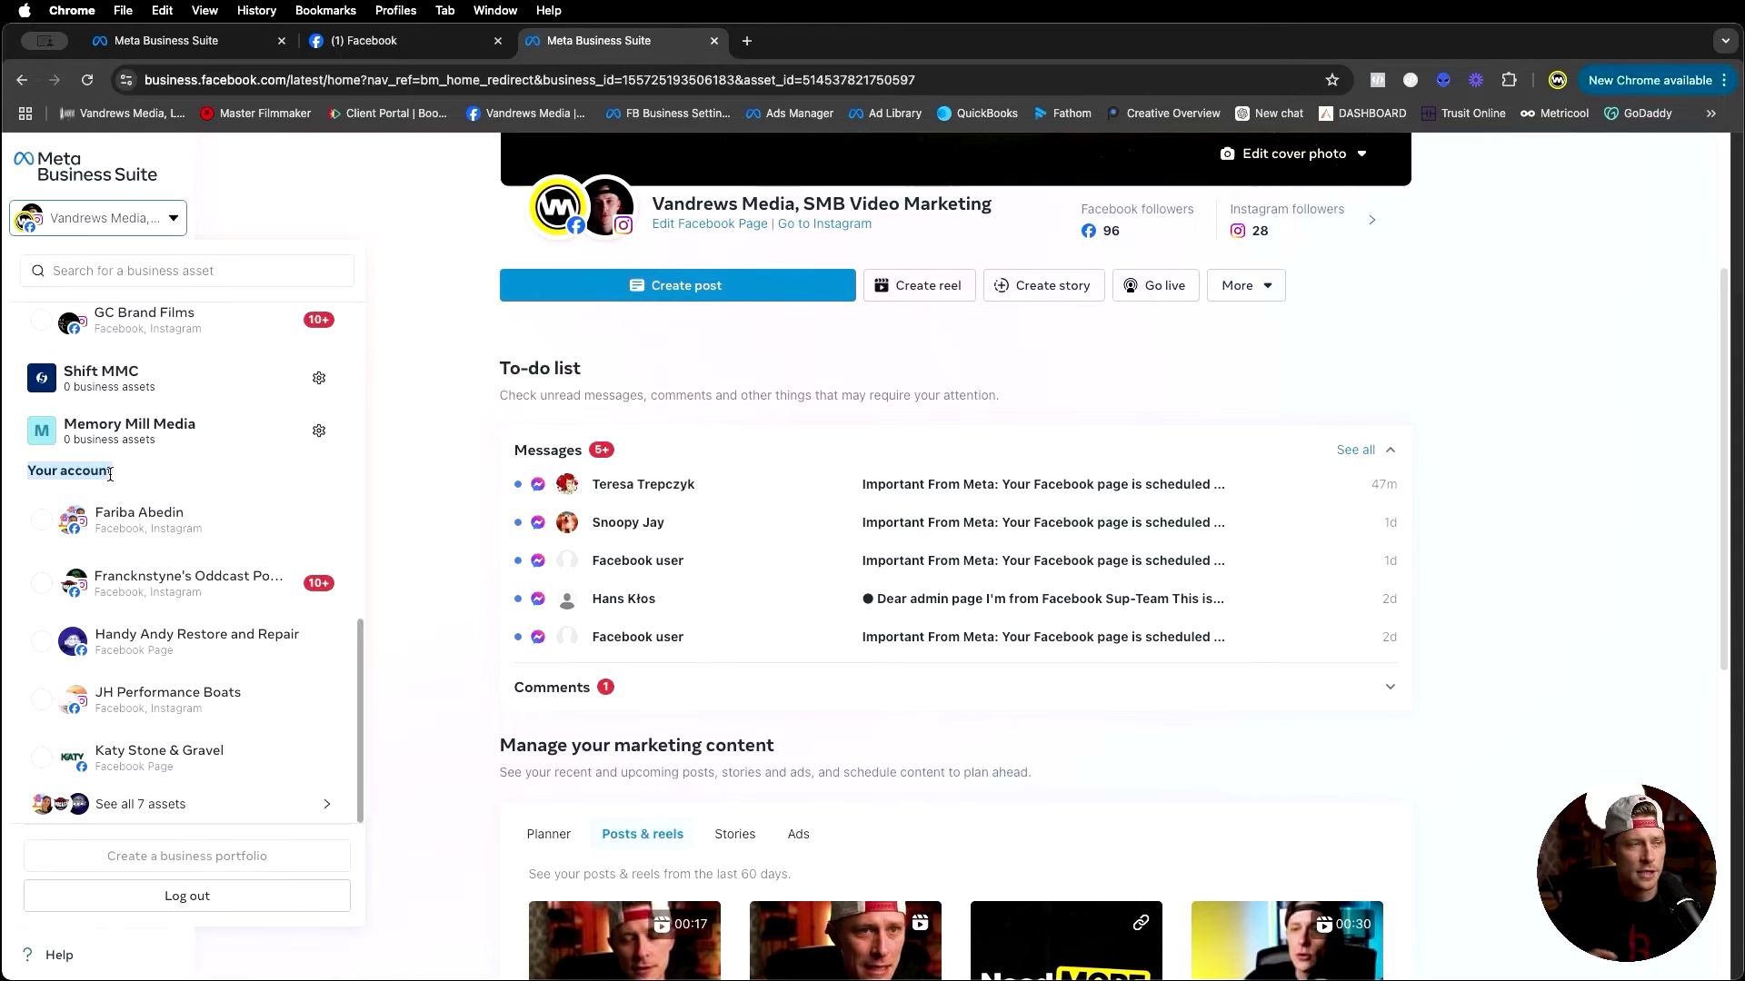
Compare the Pages managed on Facebook with the assets listed in Meta Business Suite
{"action": "left_click", "coordinate": [414, 41]}
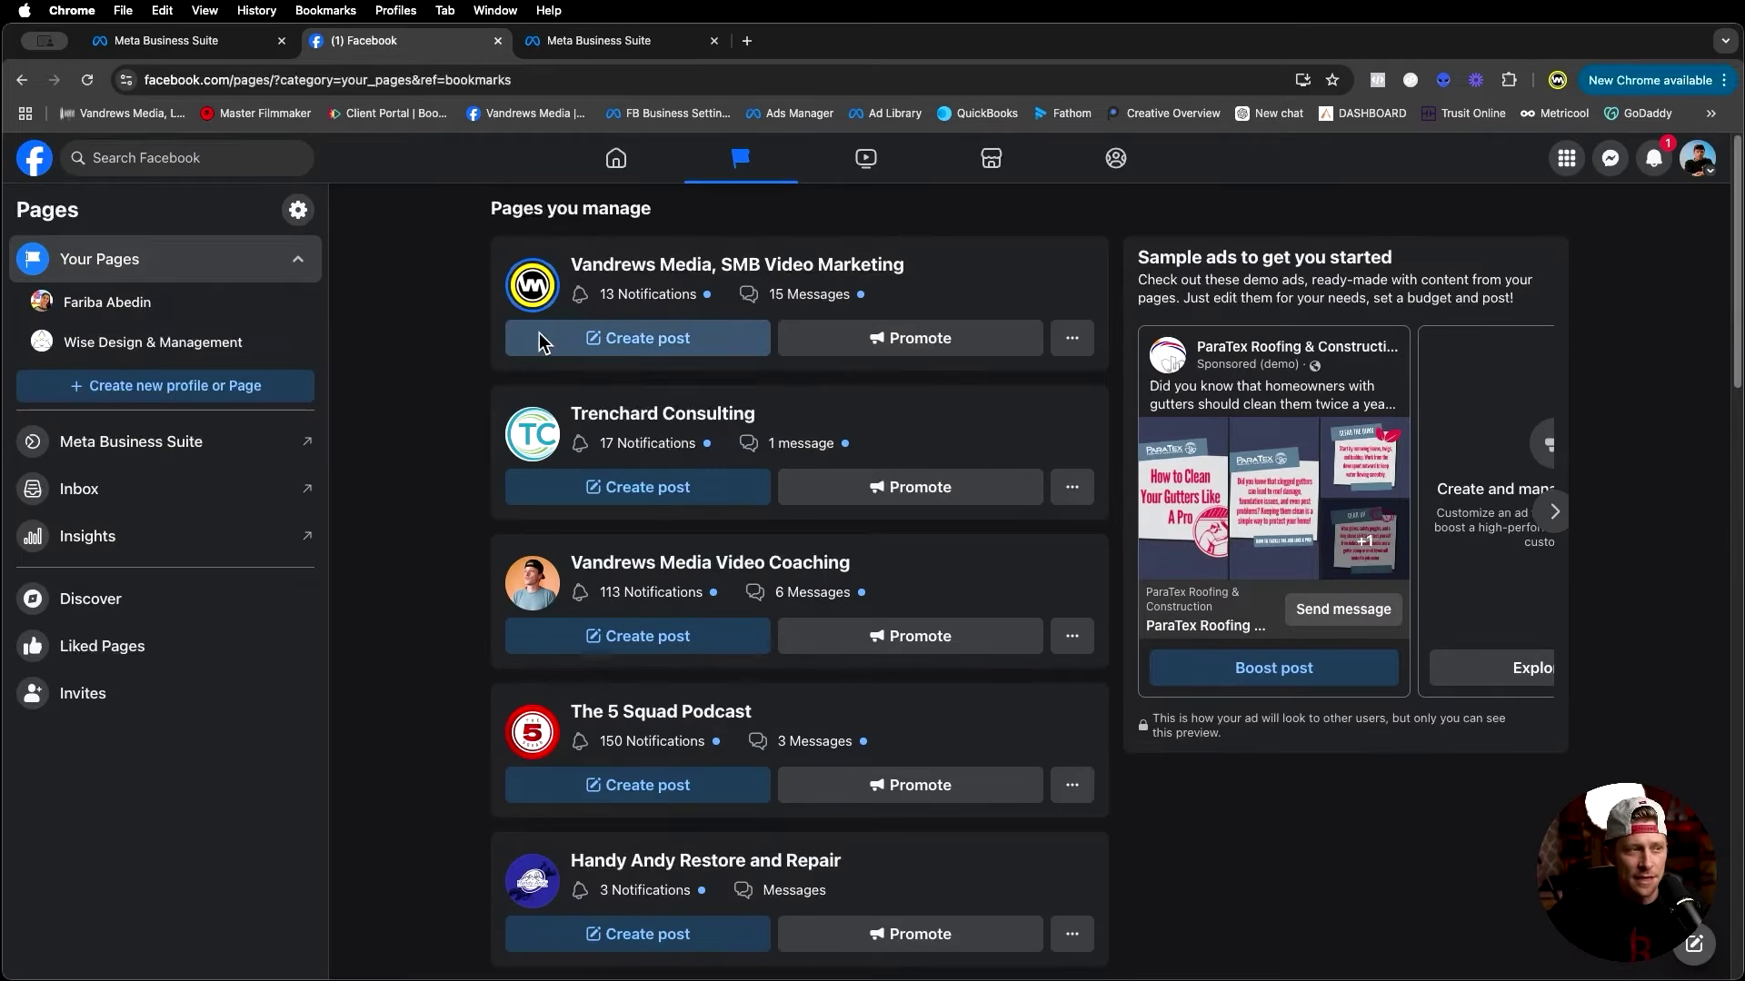
{"action": "scroll", "coordinate": [553, 325], "scroll_direction": "down", "scroll_amount": 6}
{"action": "scroll", "coordinate": [553, 326], "scroll_direction": "down", "scroll_amount": 15}
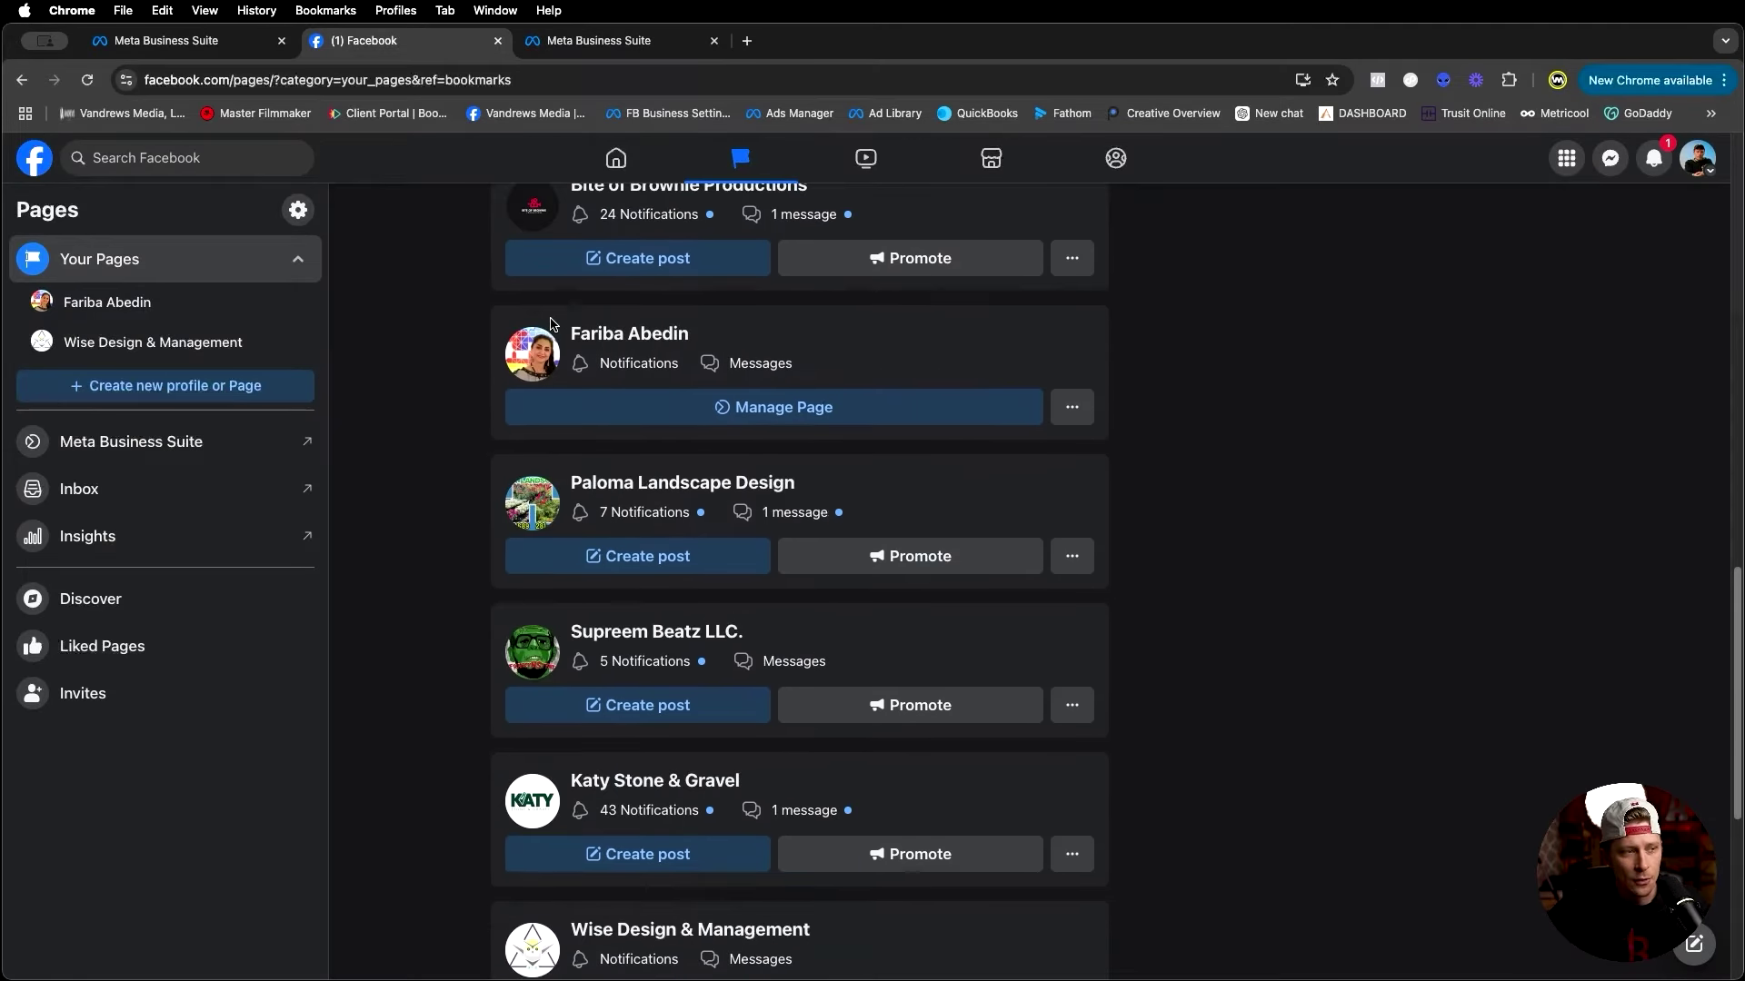
{"action": "scroll", "coordinate": [571, 152], "scroll_direction": "up", "scroll_amount": 8}
{"action": "left_click", "coordinate": [595, 40]}
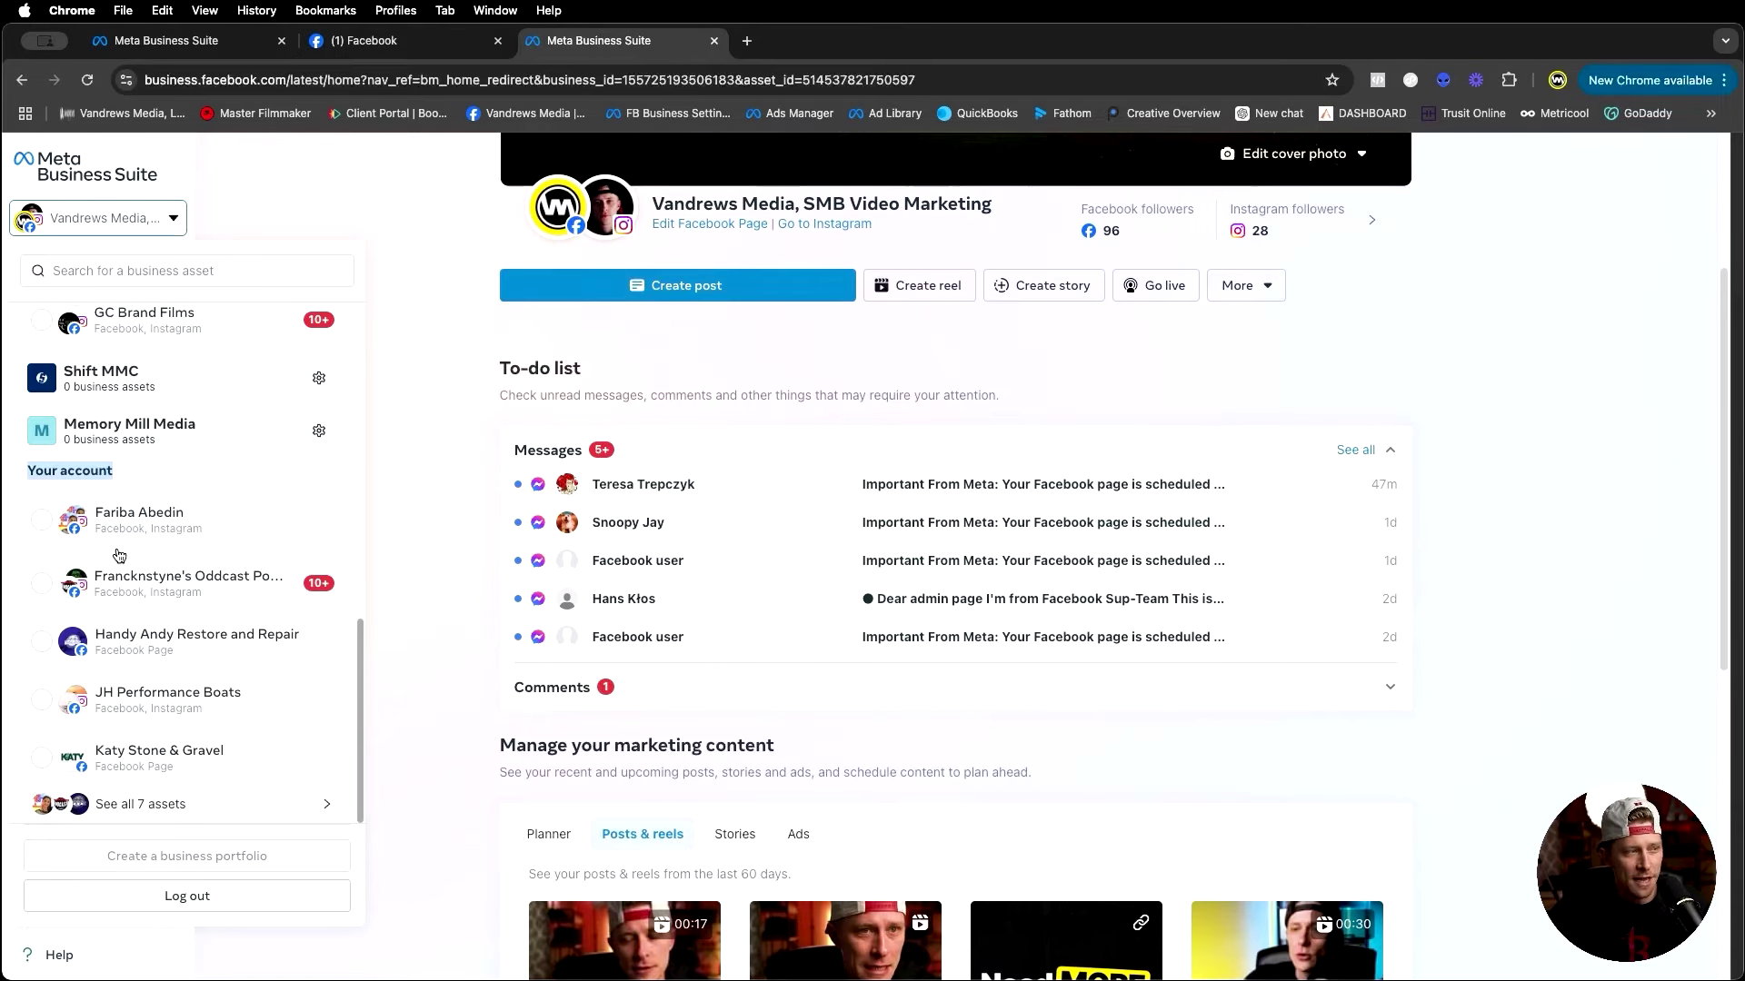
Open the settings of the Vandrews Media business portfolio
{"action": "scroll", "coordinate": [172, 625], "scroll_direction": "up", "scroll_amount": 5}
{"action": "scroll", "coordinate": [169, 602], "scroll_direction": "up", "scroll_amount": 5}
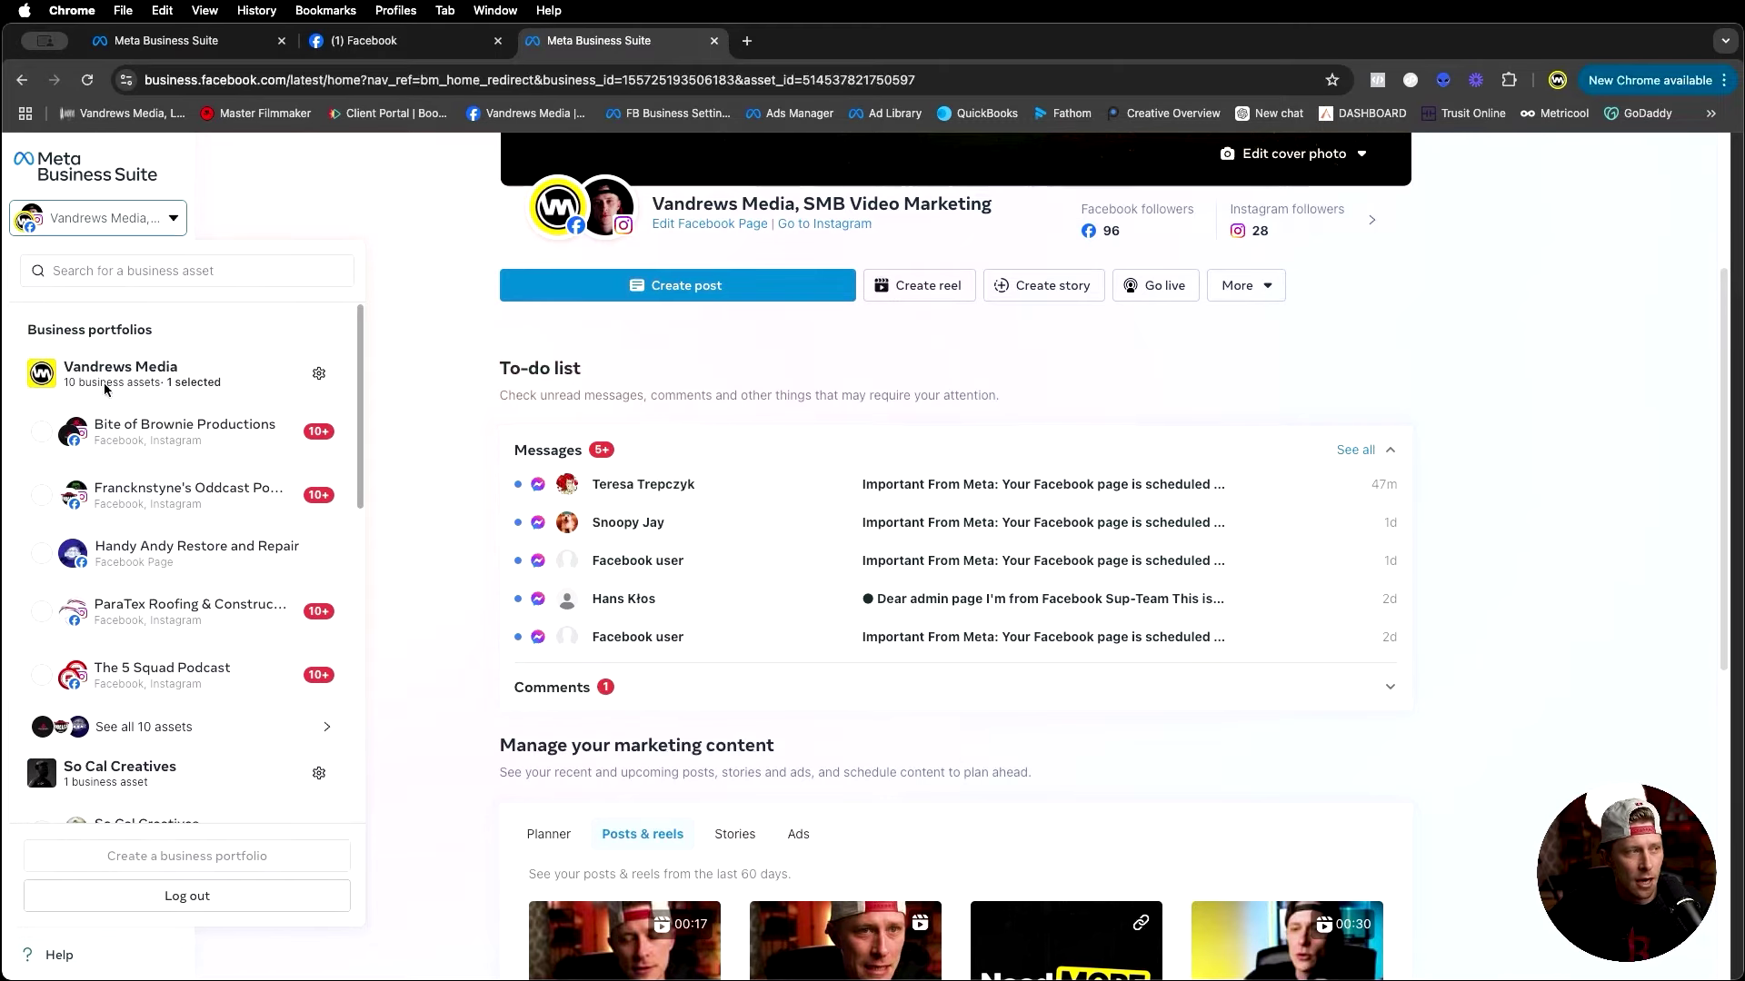
{"action": "left_click_drag", "start_coordinate": [27, 330], "coordinate": [168, 341]}
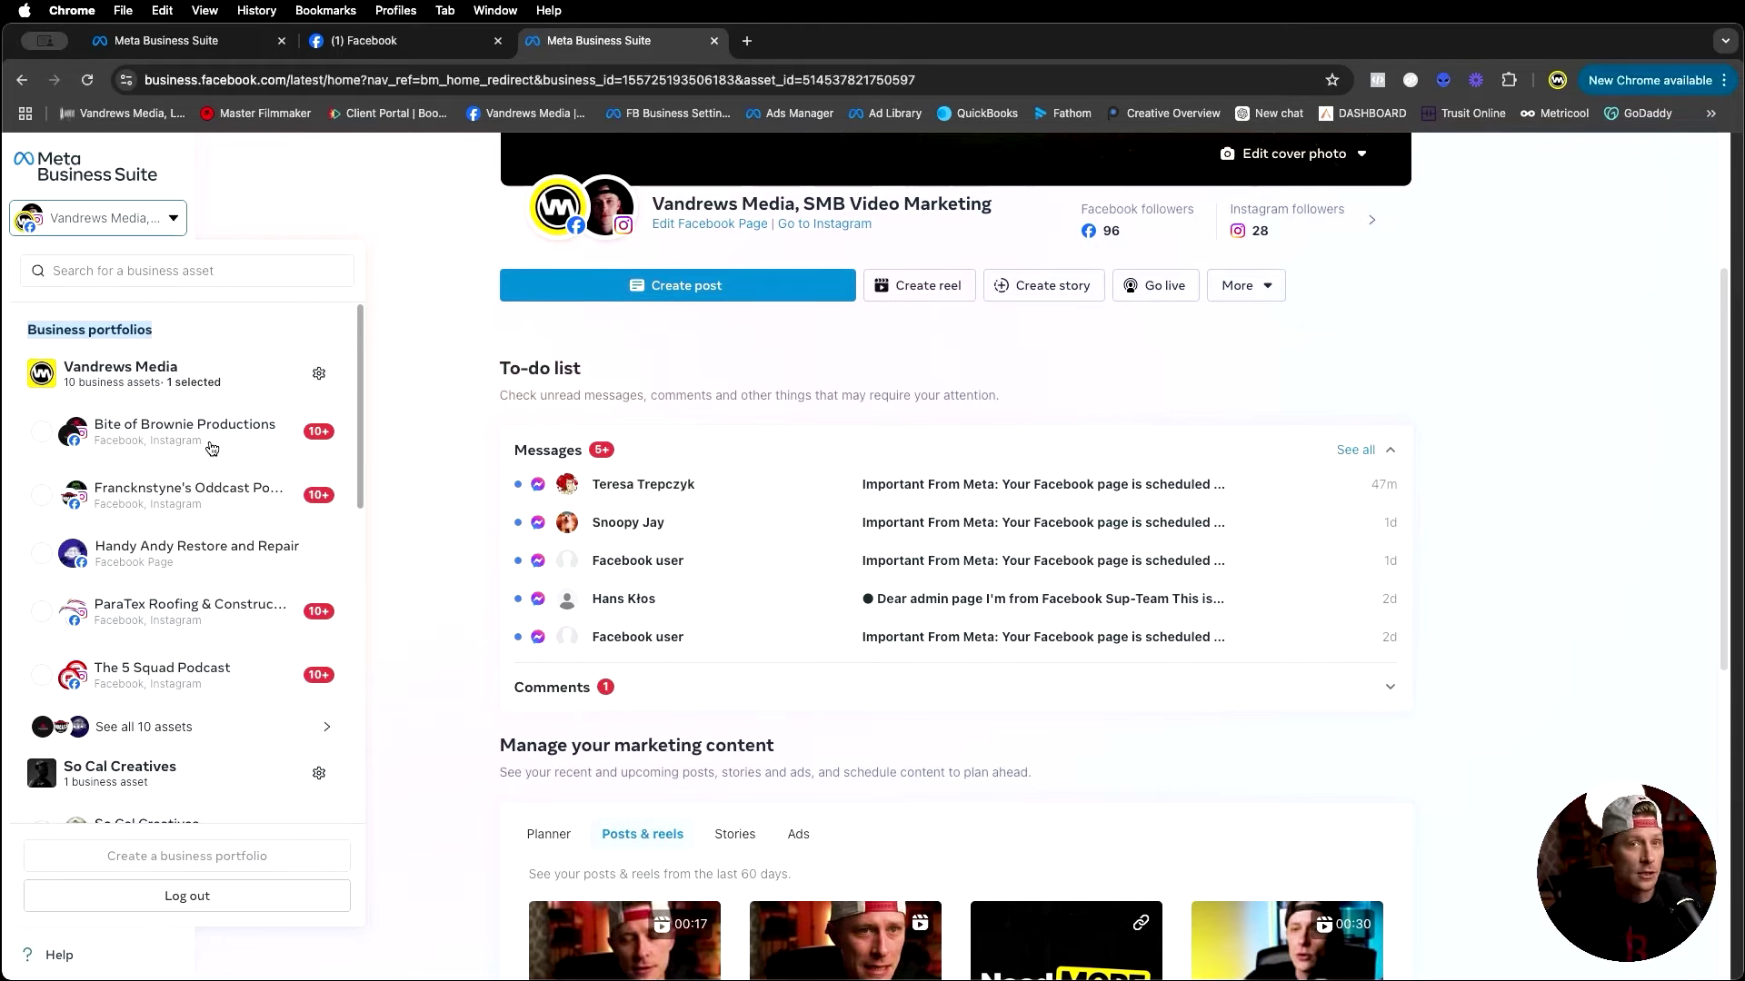
{"action": "mouse_move", "coordinate": [113, 871]}
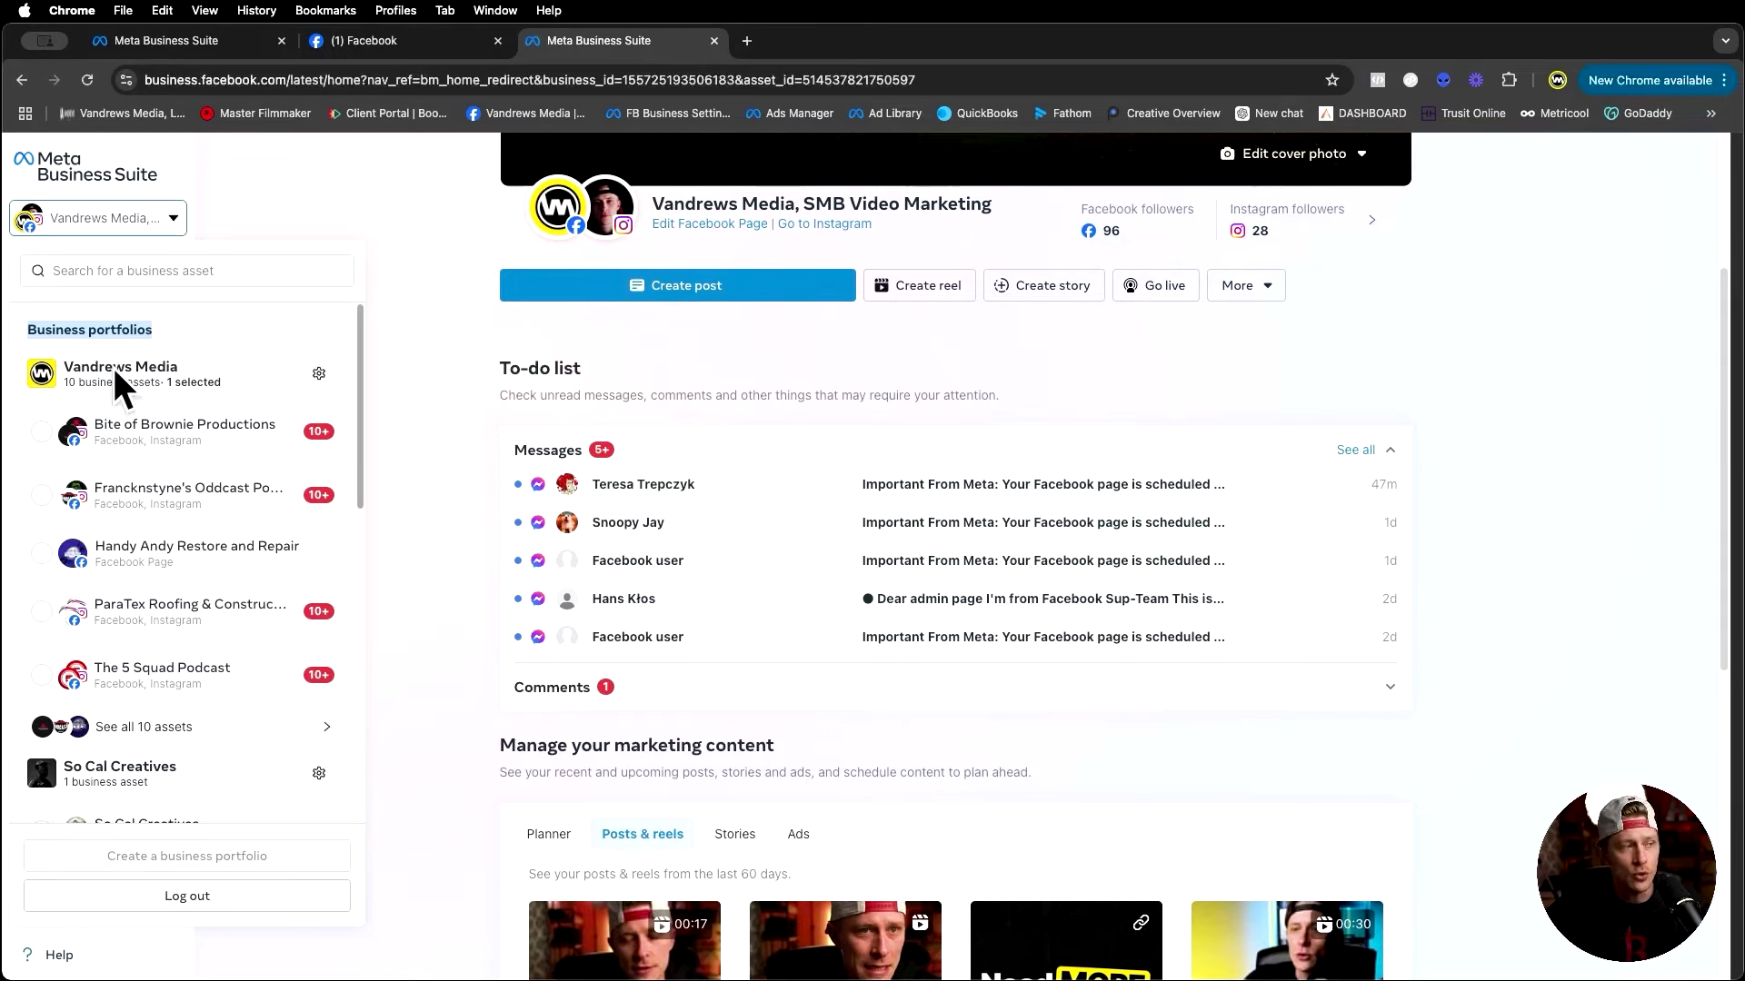
{"action": "left_click", "coordinate": [319, 376]}
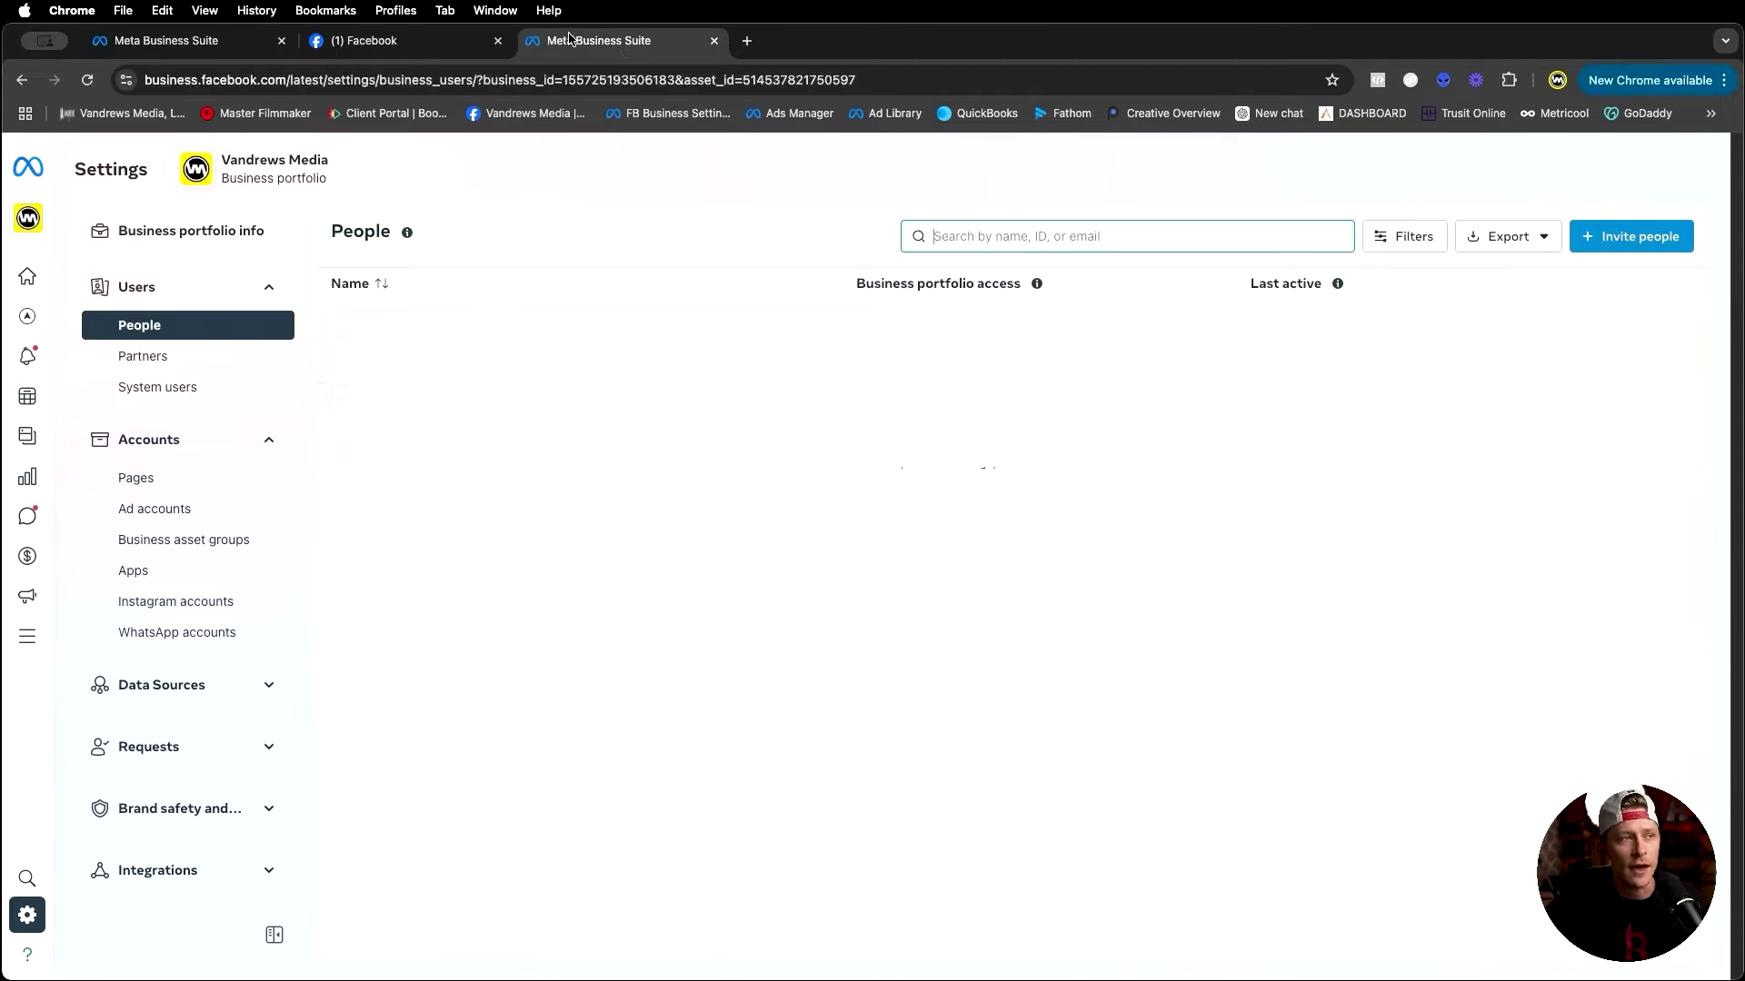
Check the managed Pages on Facebook once more, and open the People list in the portfolio's settings
{"action": "left_click", "coordinate": [444, 40]}
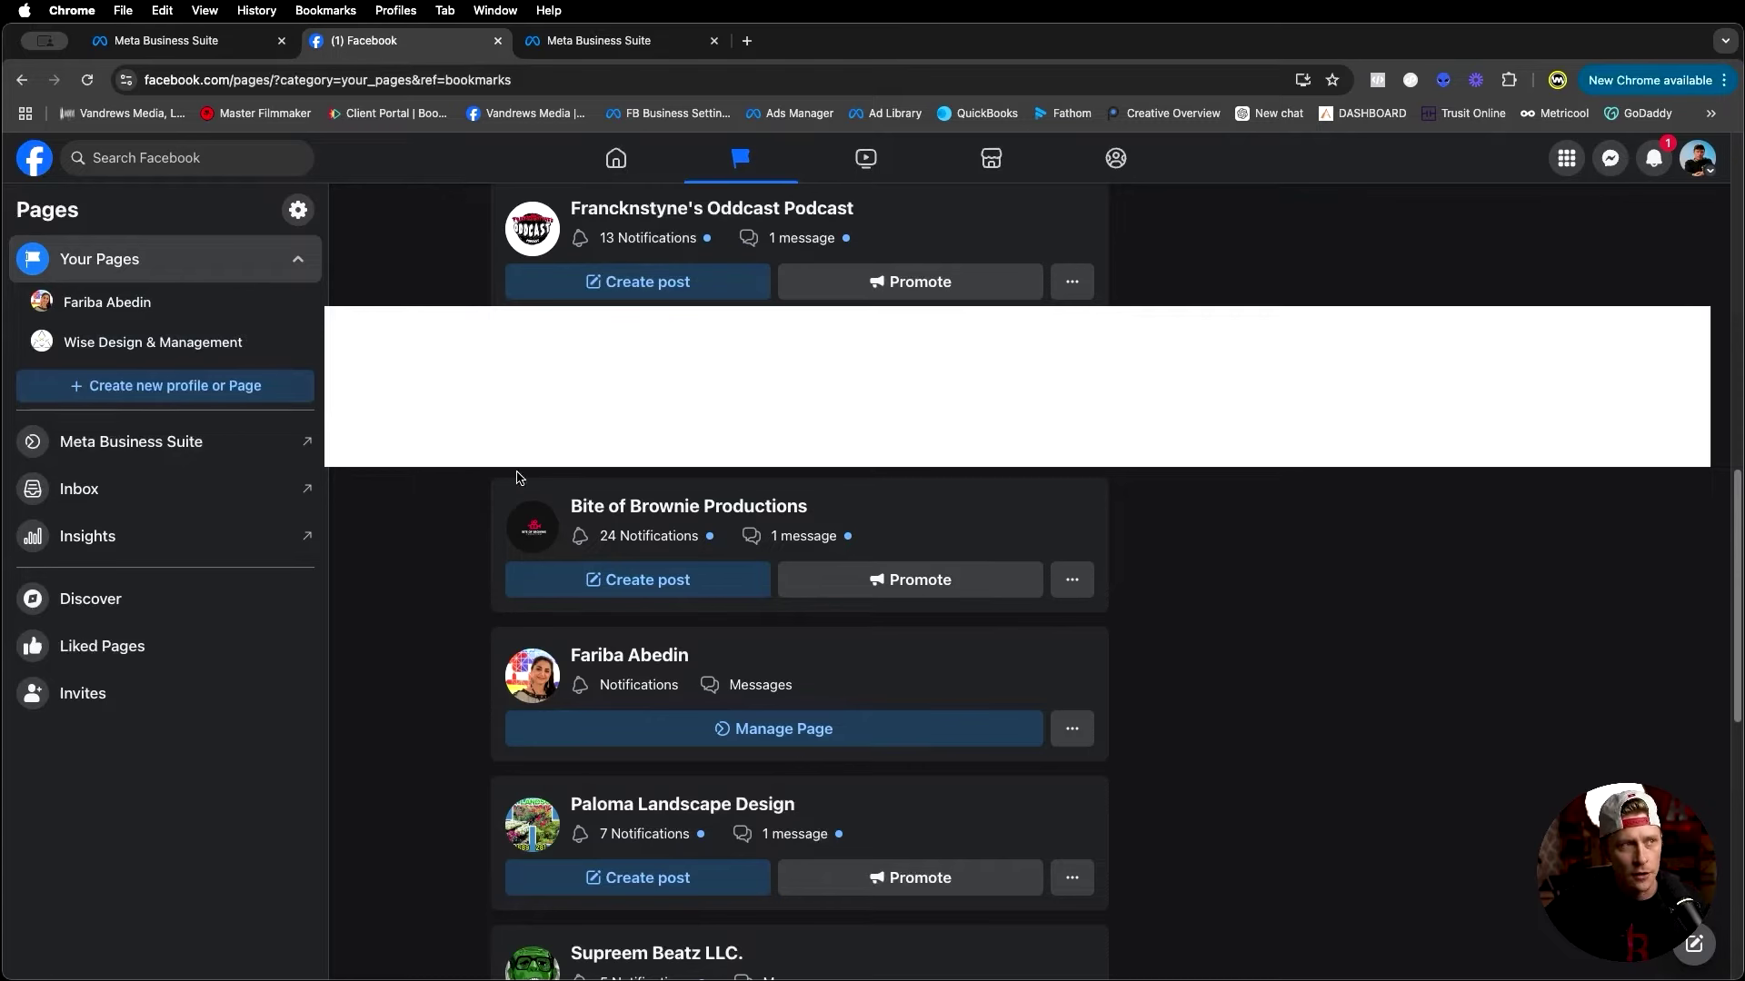
{"action": "left_click", "coordinate": [595, 40]}
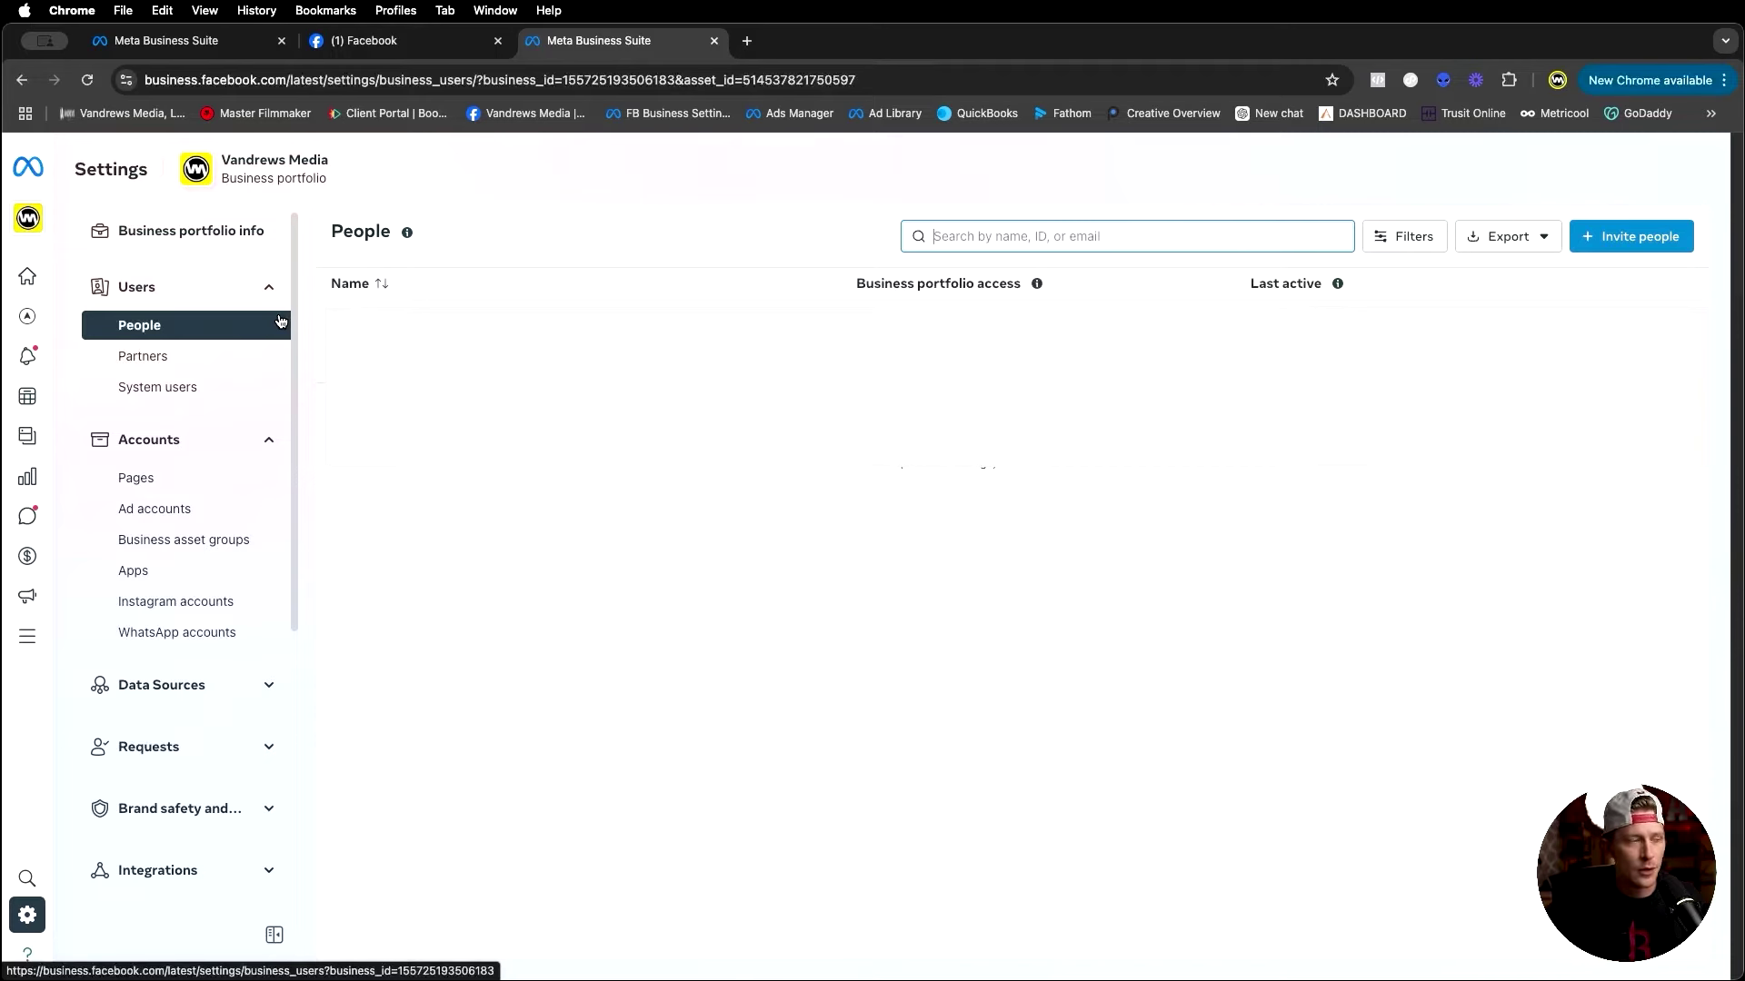
{"action": "left_click", "coordinate": [166, 327]}
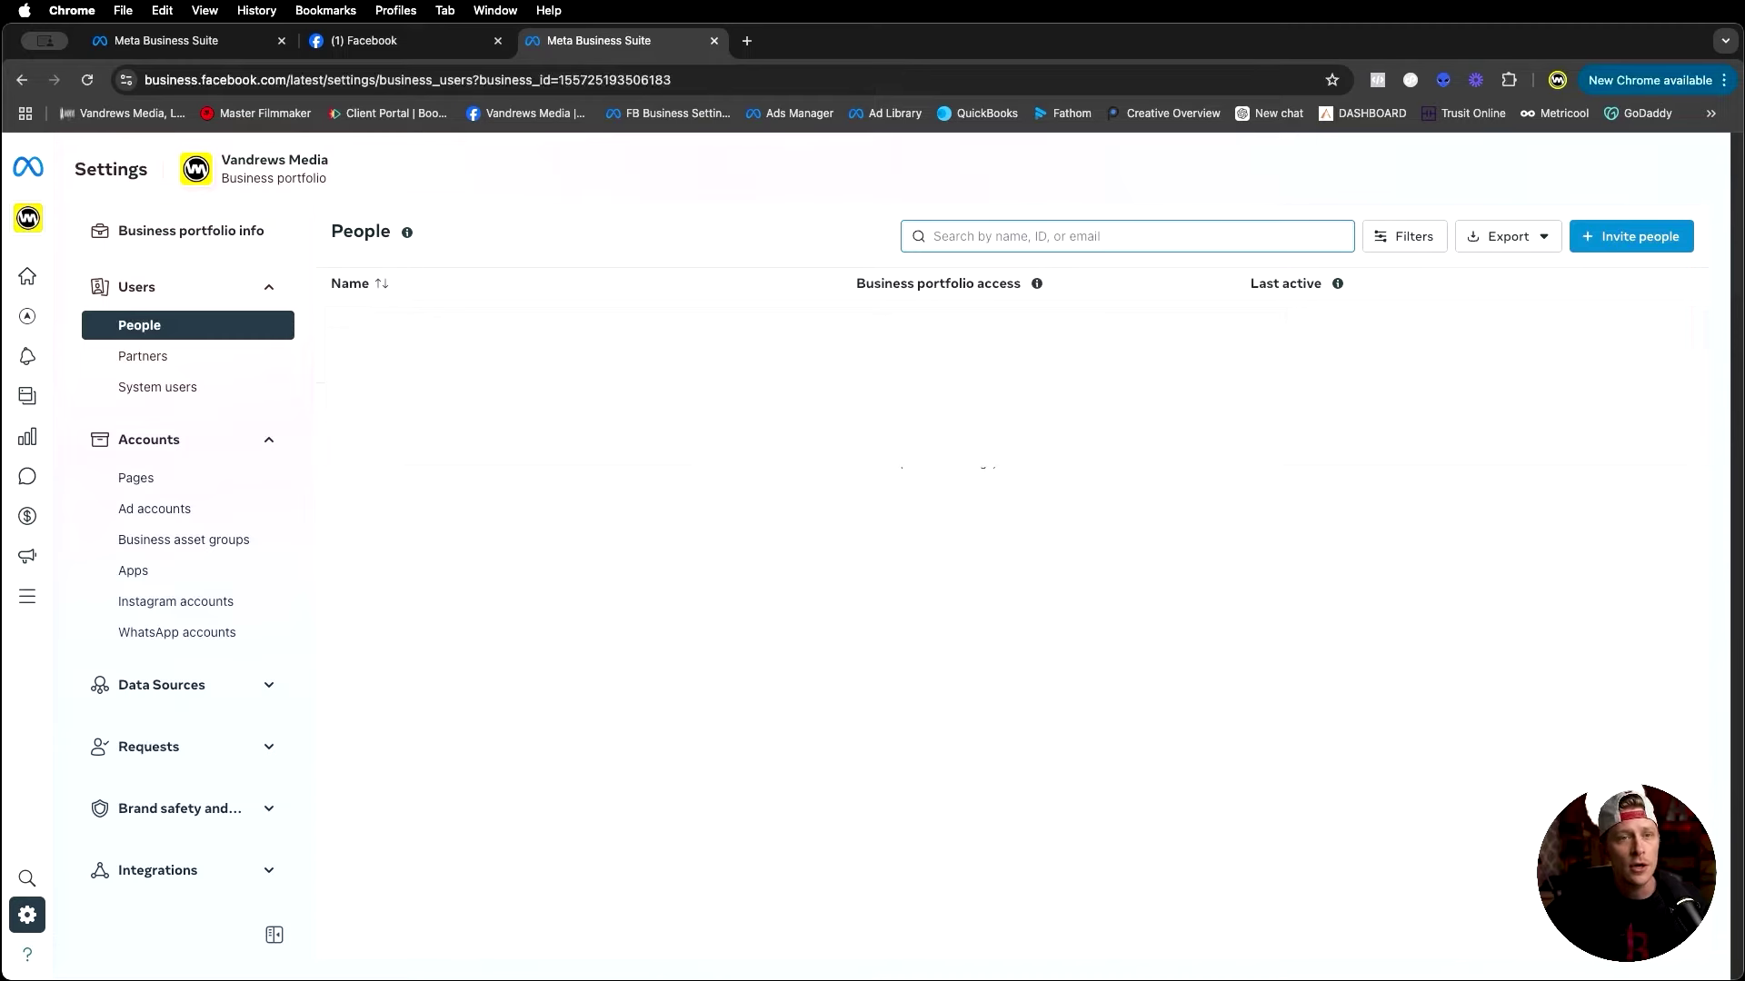
Look at the form for inviting people to the Vandrews Media portfolio and close it without sending an invitation
{"action": "left_click", "coordinate": [1631, 235]}
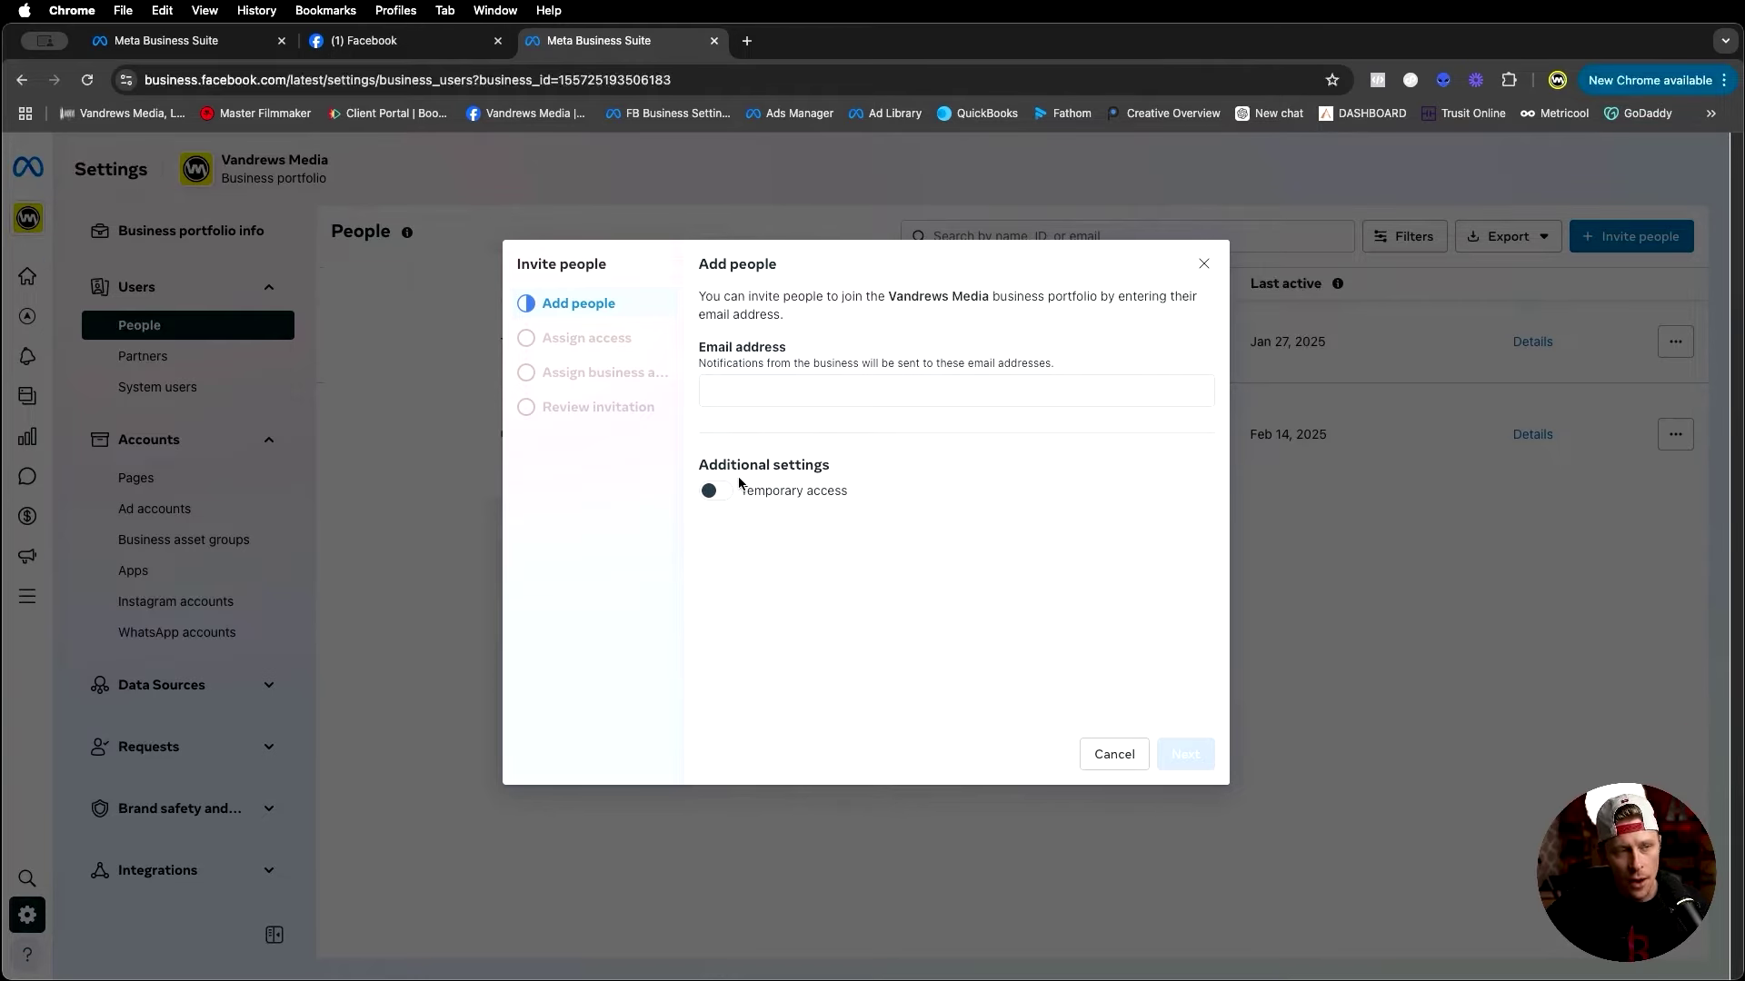
{"action": "left_click", "coordinate": [1203, 263]}
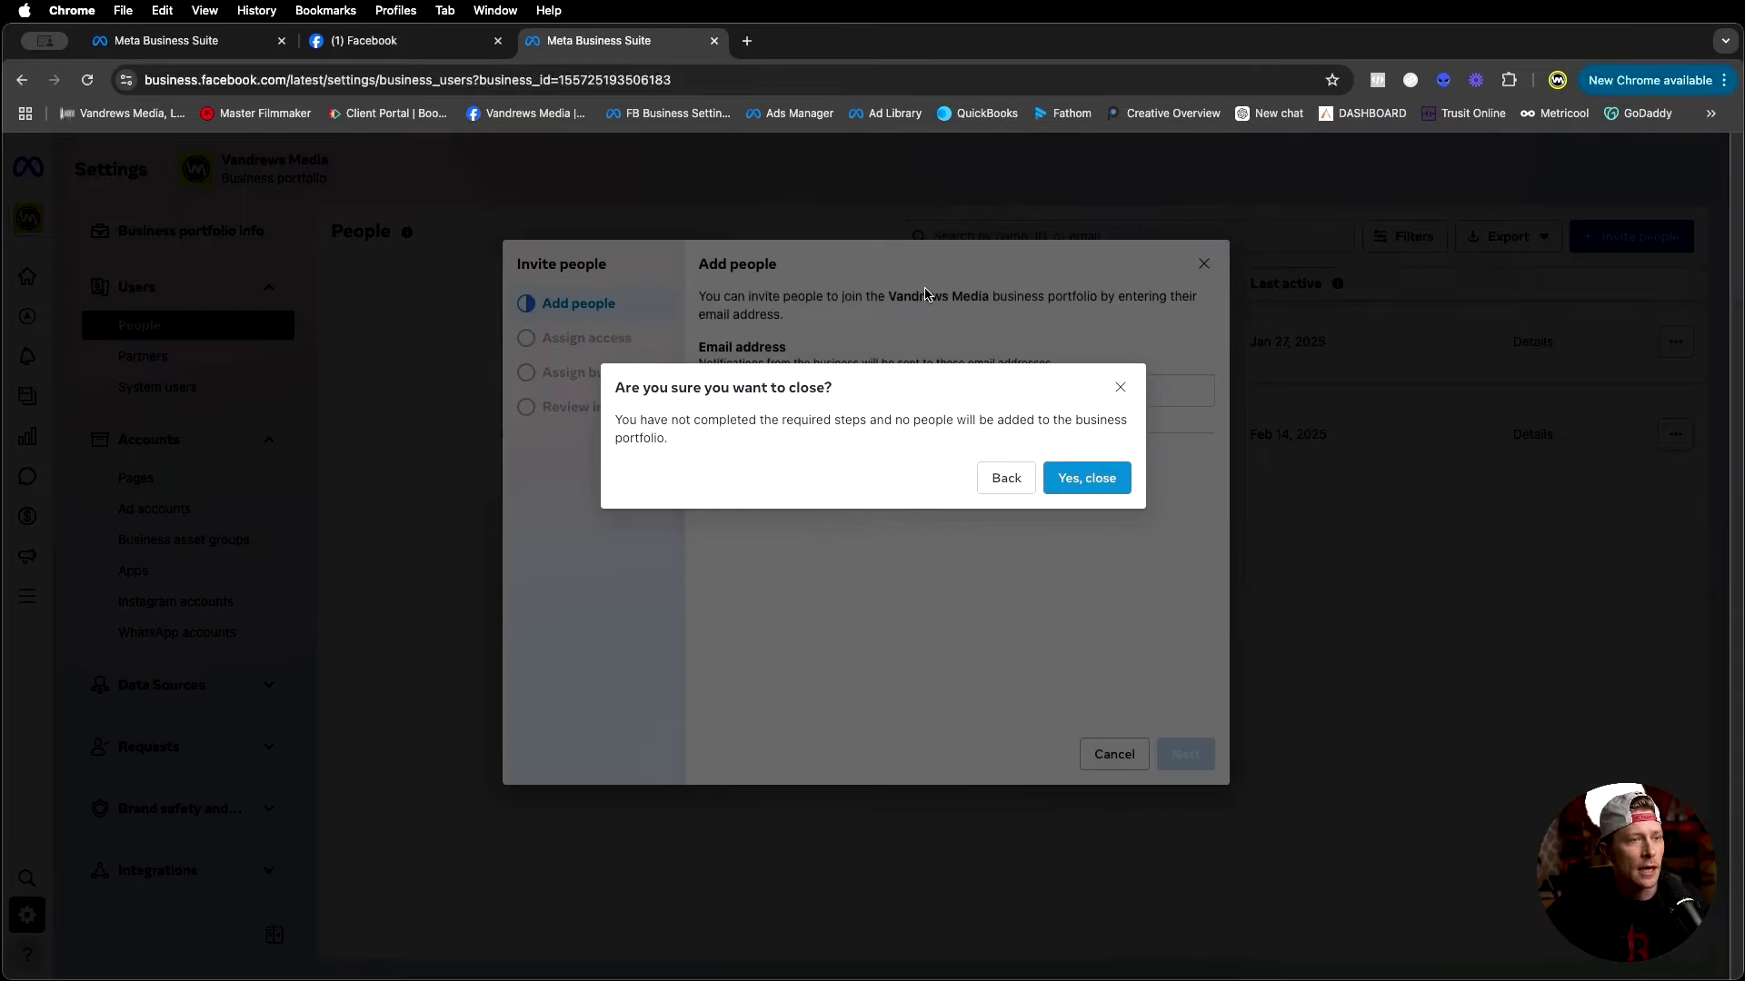
{"action": "left_click", "coordinate": [1090, 480]}
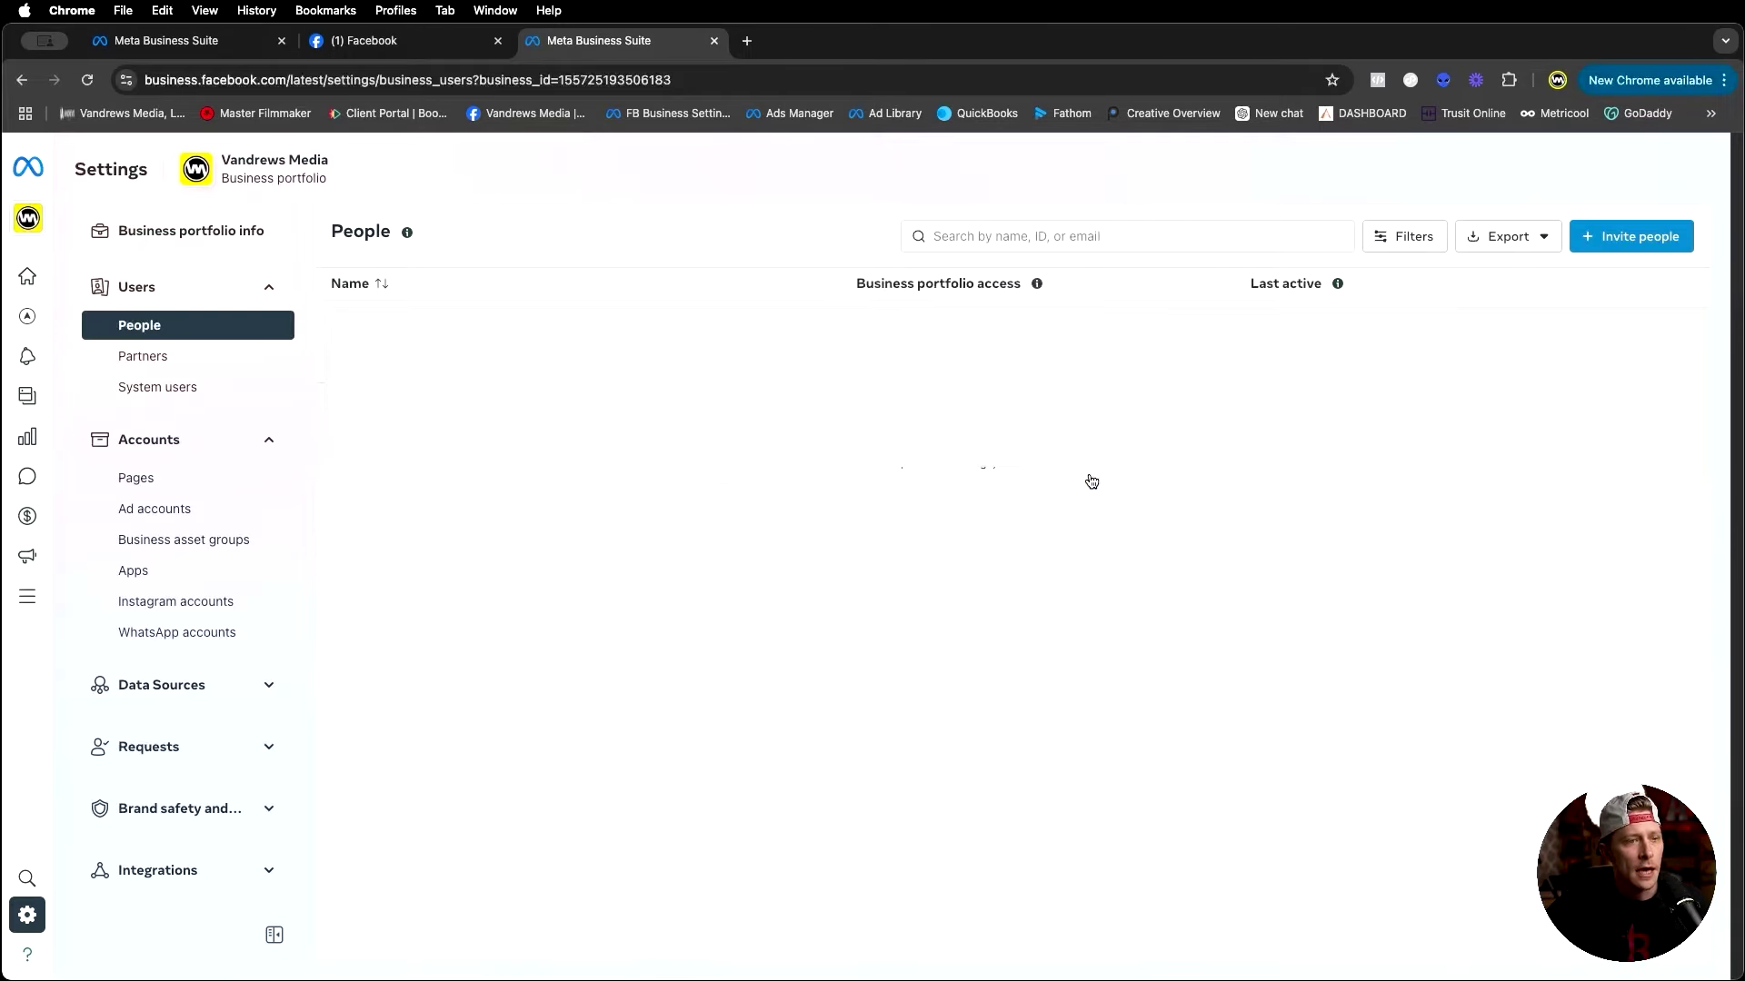
Review the portfolio's Partners list and open its list of Facebook Pages
{"action": "left_click", "coordinate": [180, 366]}
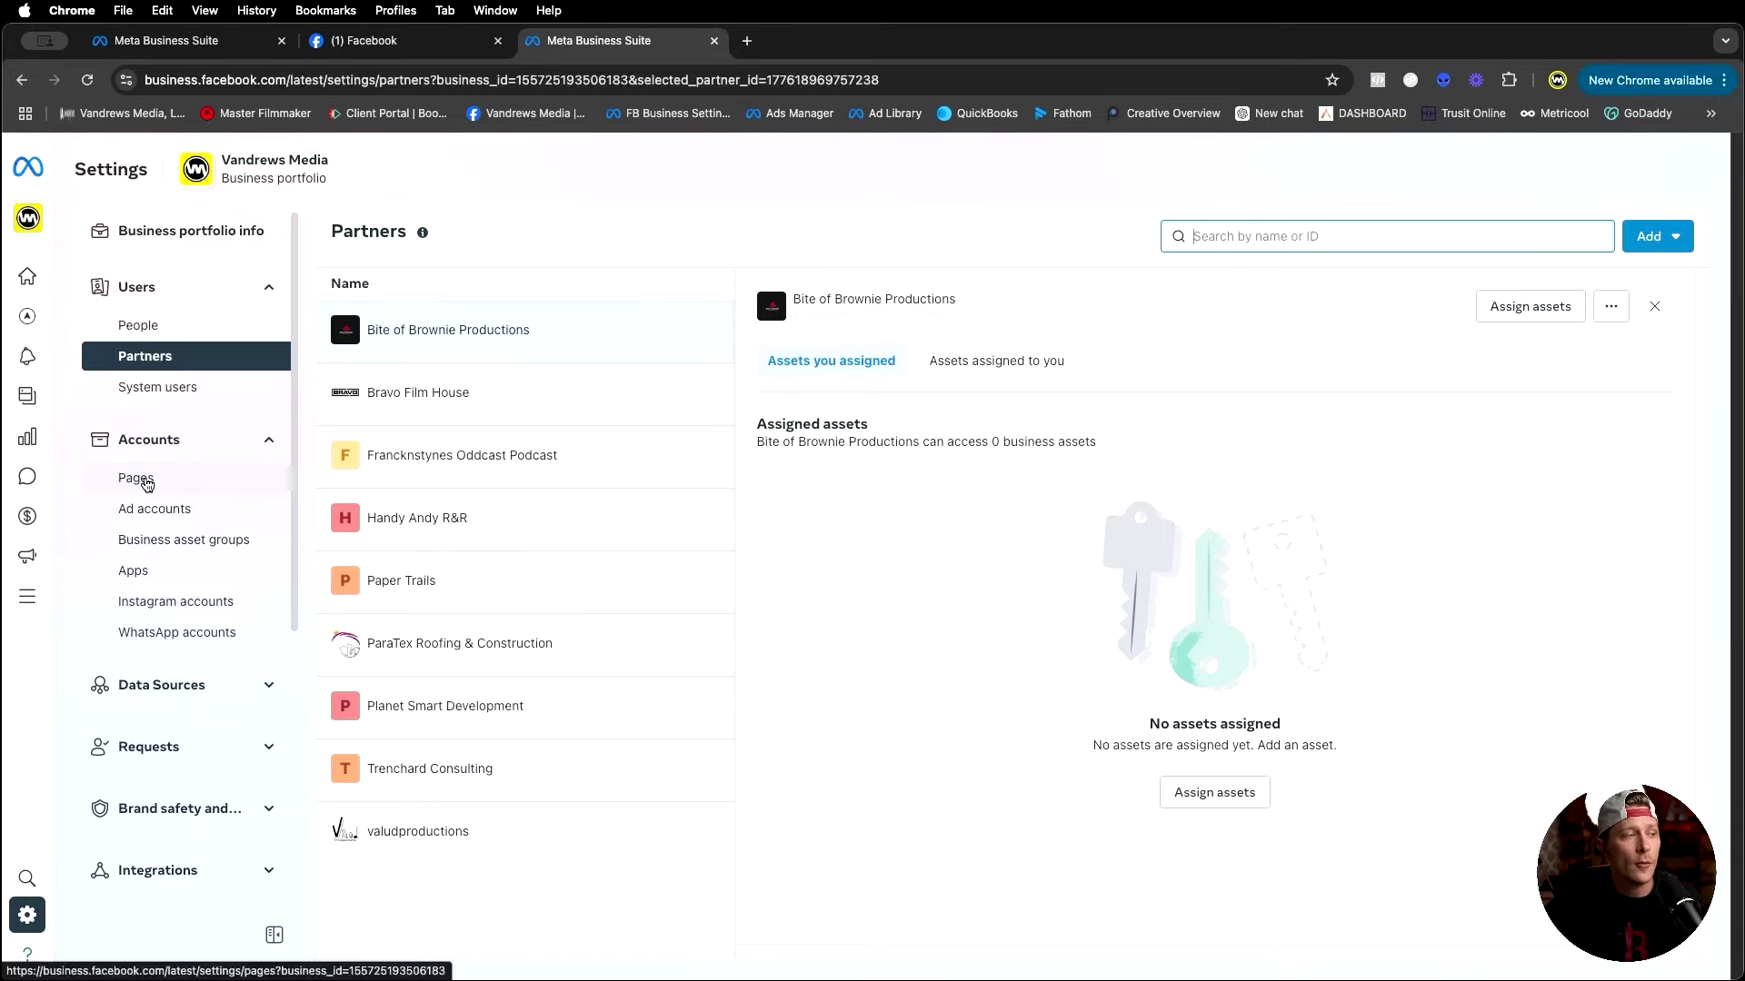
{"action": "left_click", "coordinate": [147, 482]}
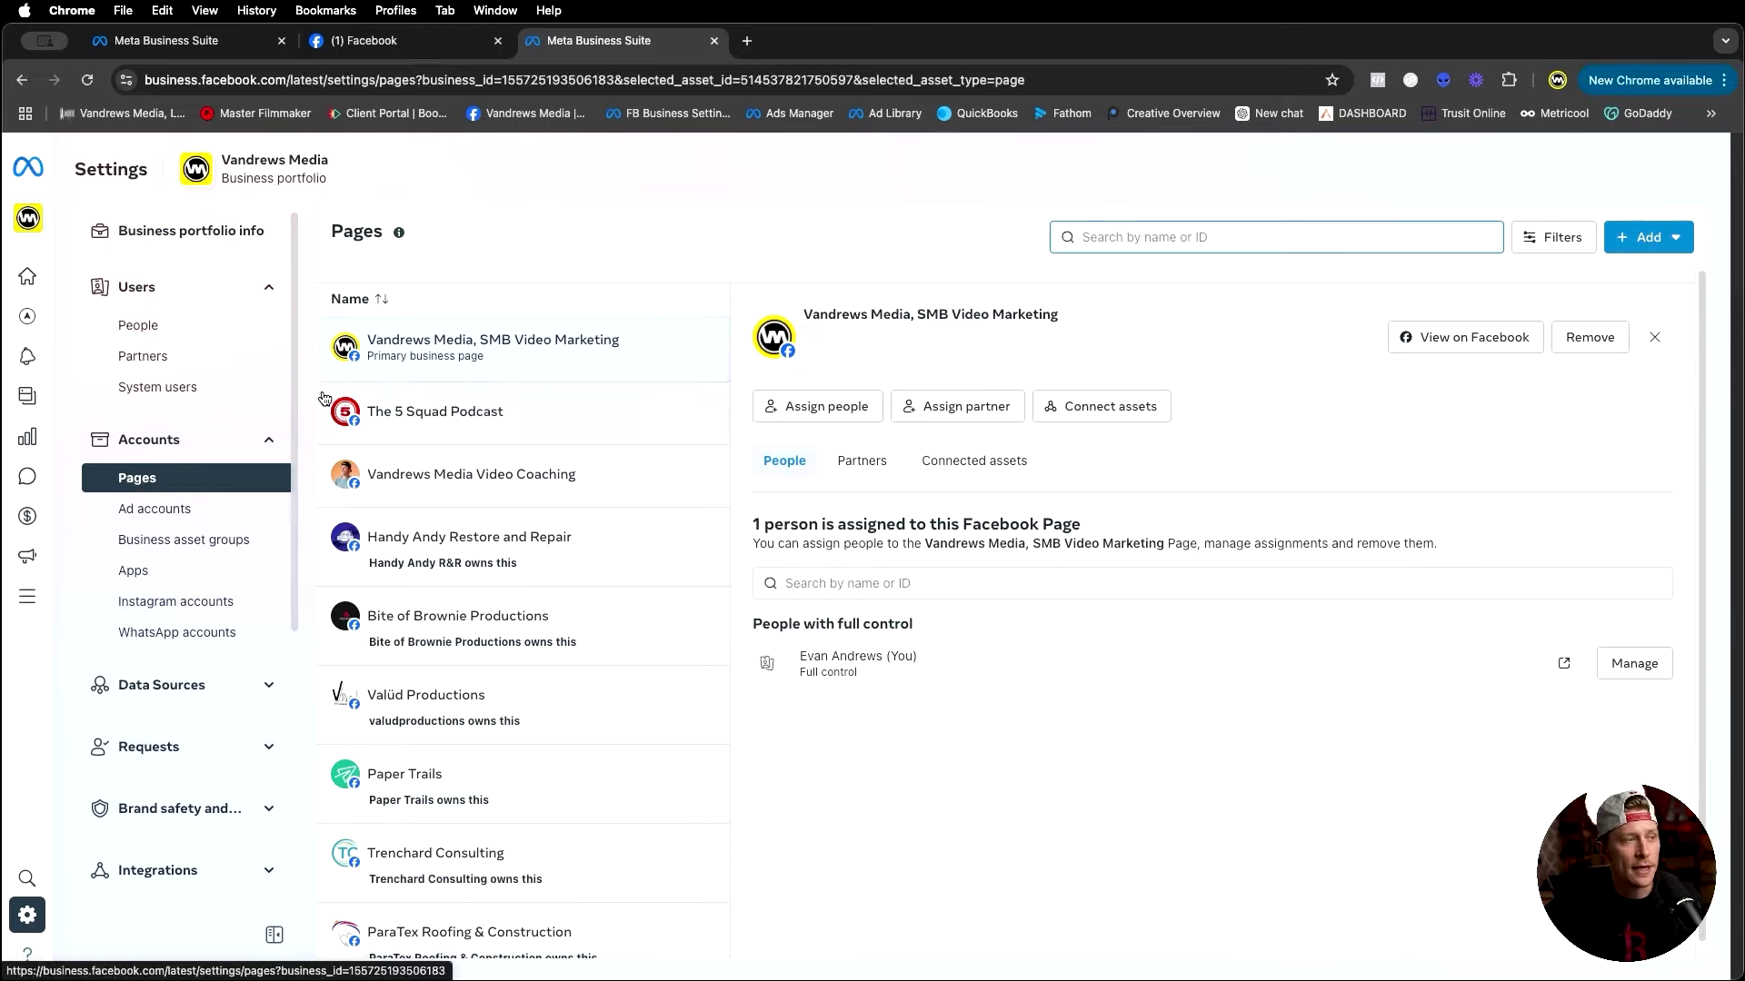
{"action": "scroll", "coordinate": [471, 661], "scroll_direction": "down", "scroll_amount": 3}
{"action": "scroll", "coordinate": [472, 661], "scroll_direction": "up", "scroll_amount": 3}
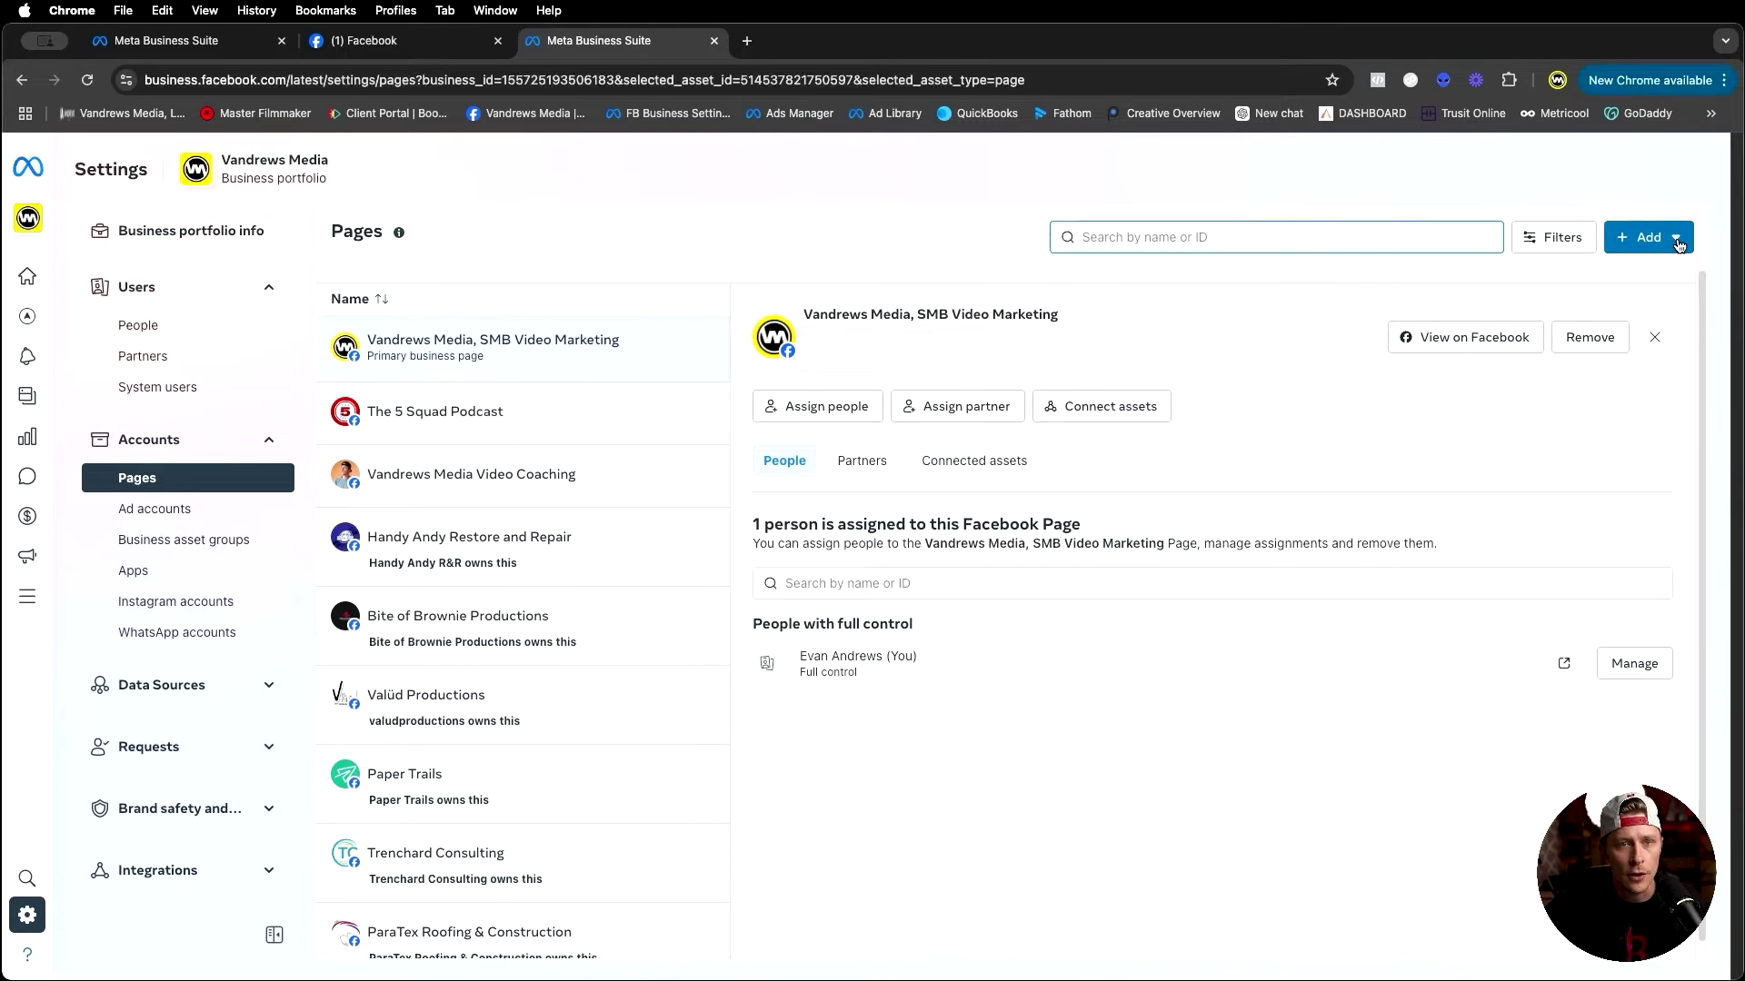
Try to add the existing Facebook Page Vandrews Media, SMB Video Marketing to the portfolio, and close the dialog
{"action": "left_click", "coordinate": [1659, 242]}
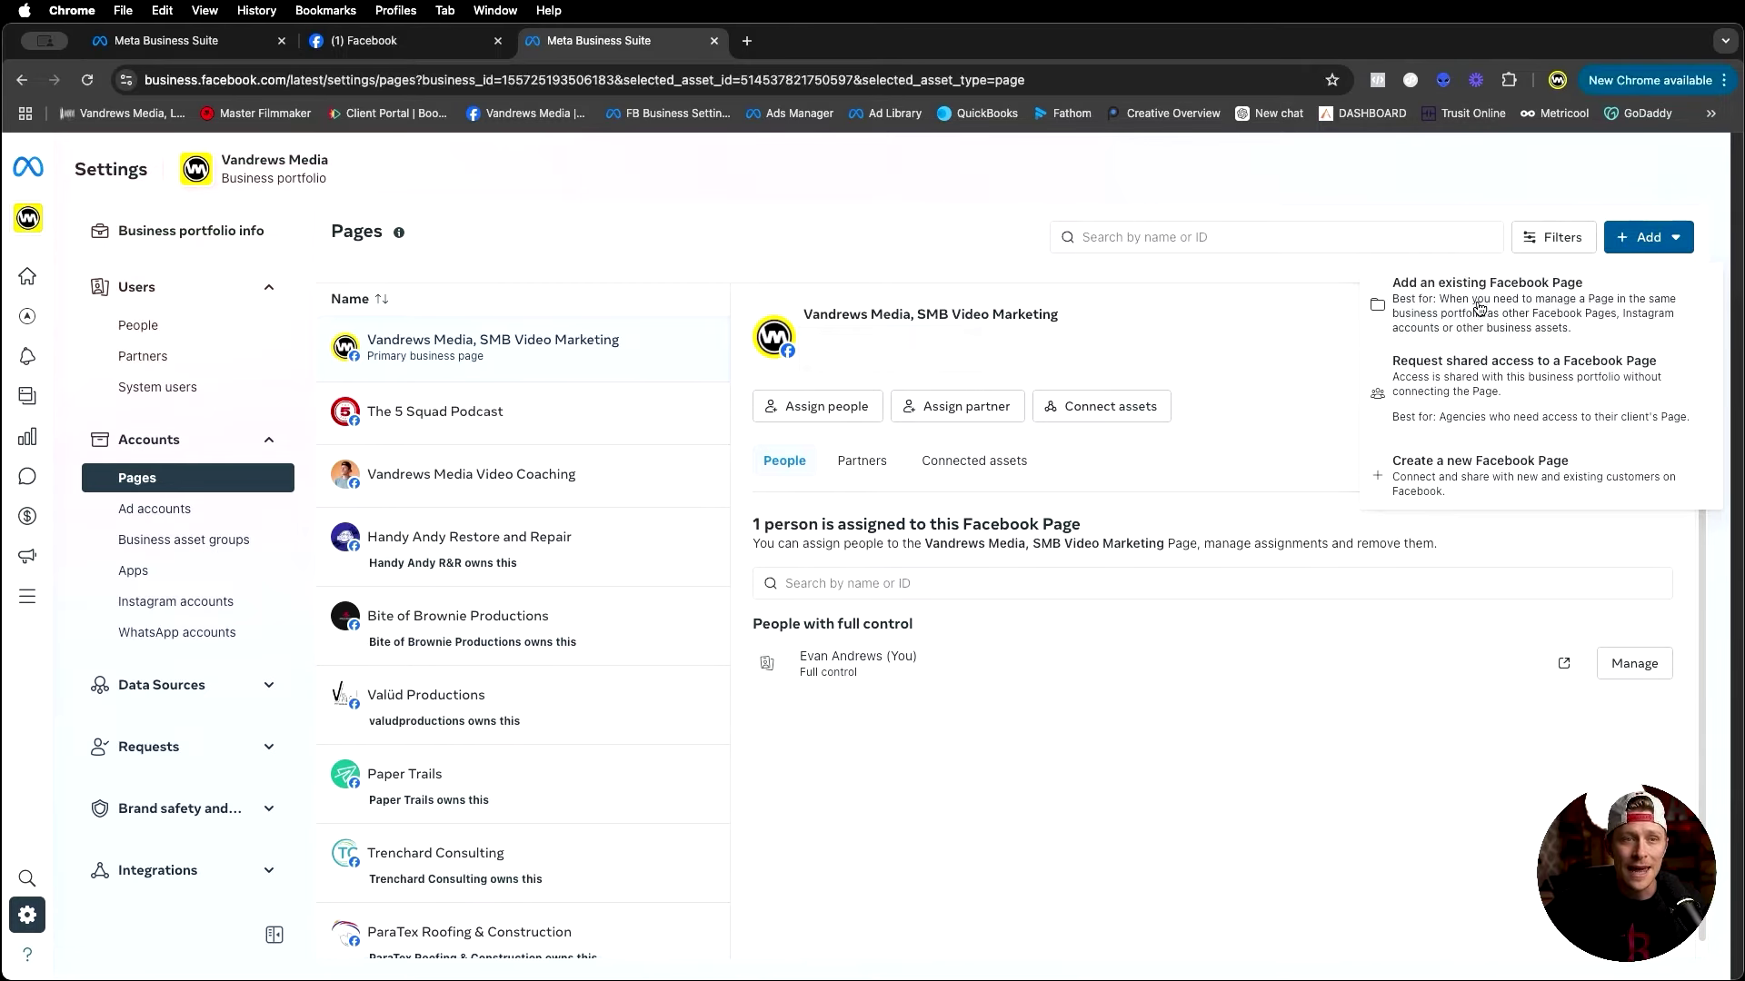
{"action": "left_click", "coordinate": [1545, 302]}
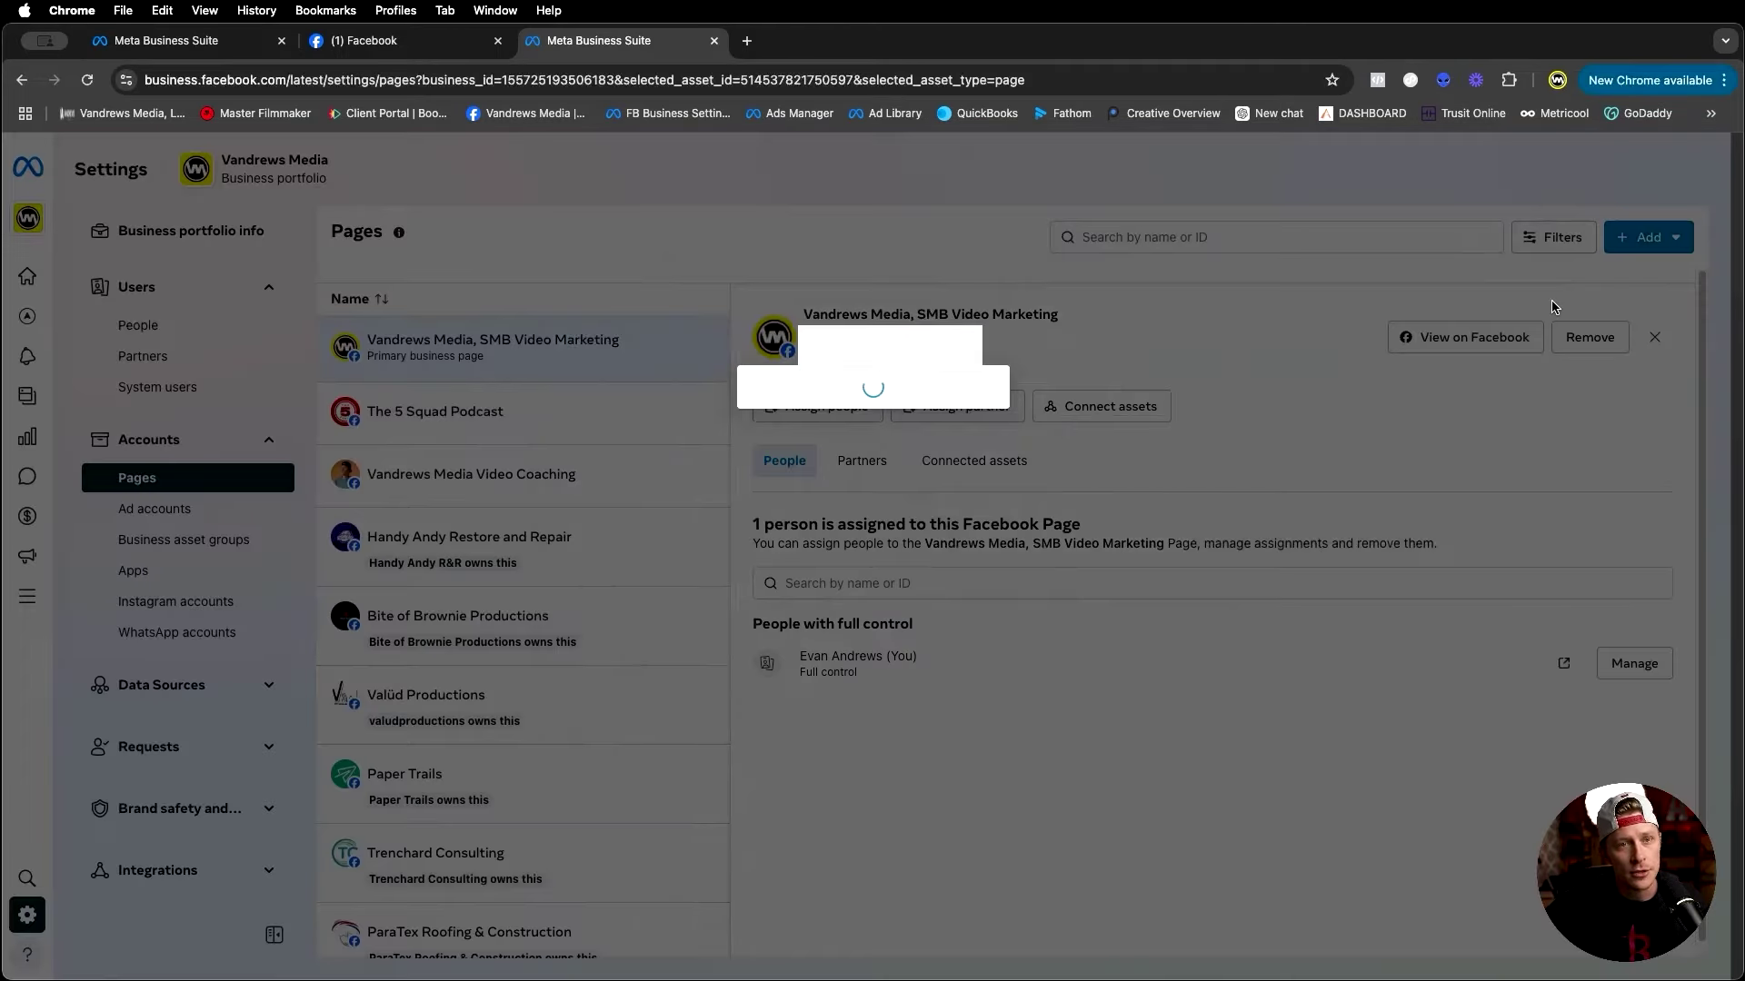
{"action": "left_click", "coordinate": [819, 403]}
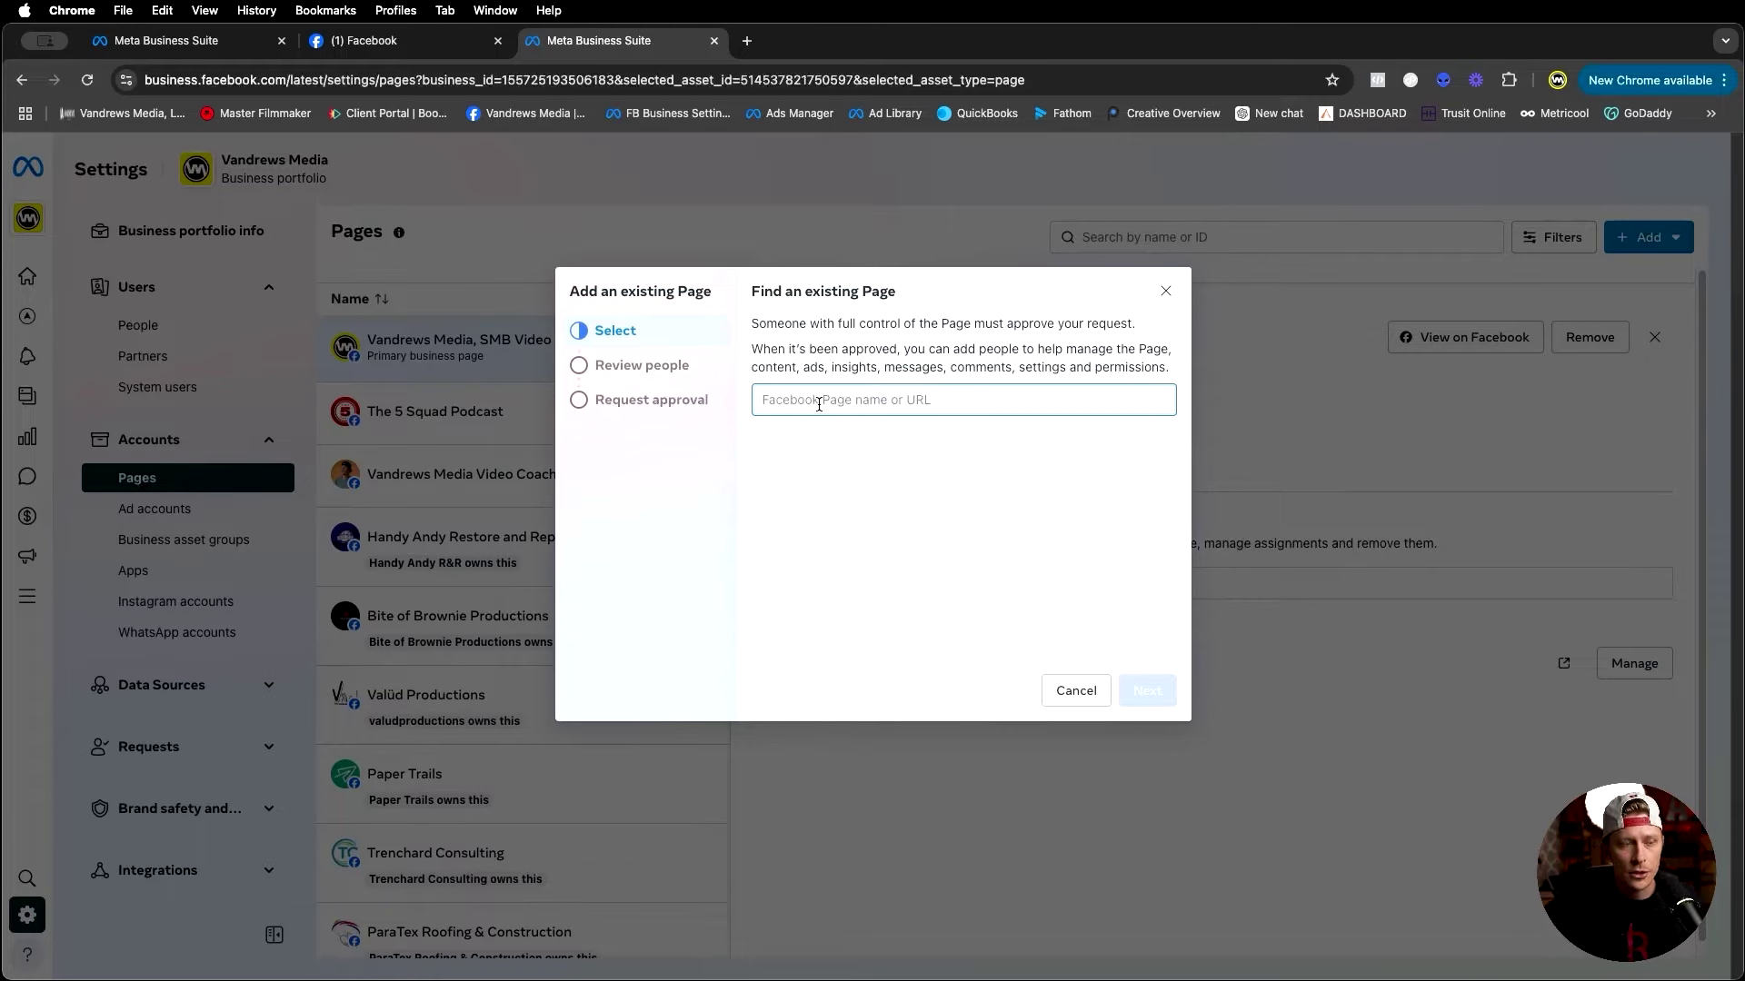
{"action": "type", "text": "vandrews"}
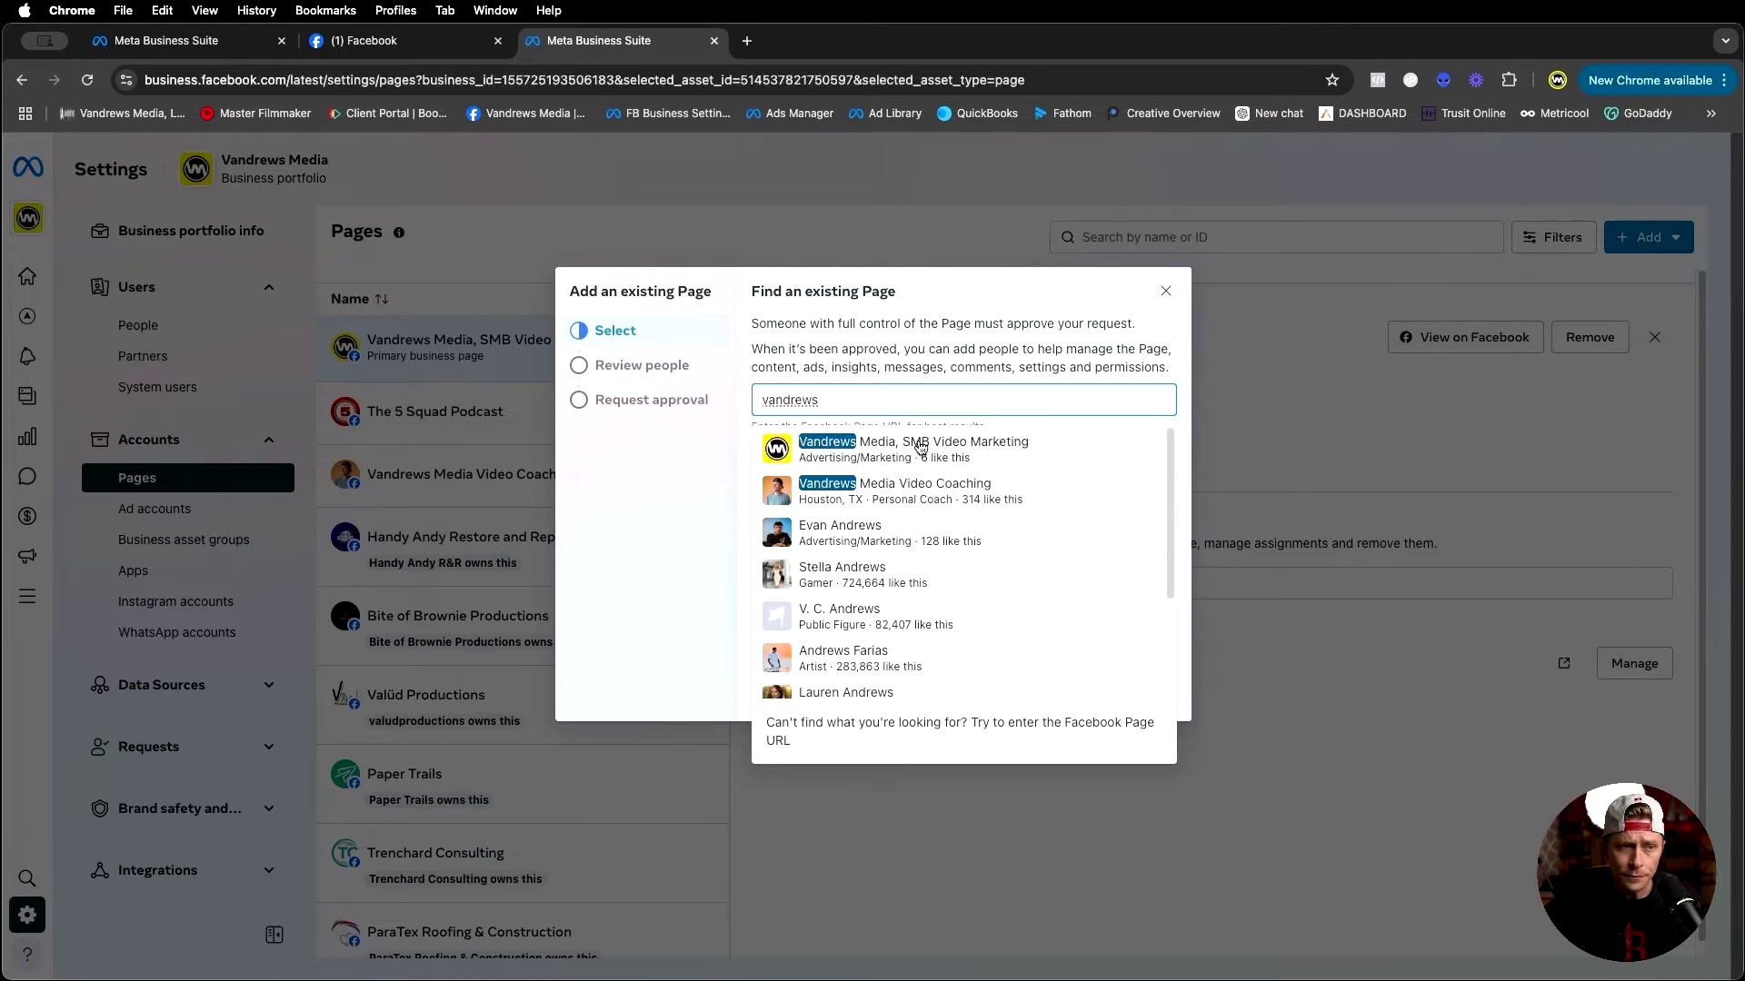
{"action": "left_click", "coordinate": [1016, 451]}
{"action": "left_click_drag", "start_coordinate": [756, 427], "coordinate": [1108, 450]}
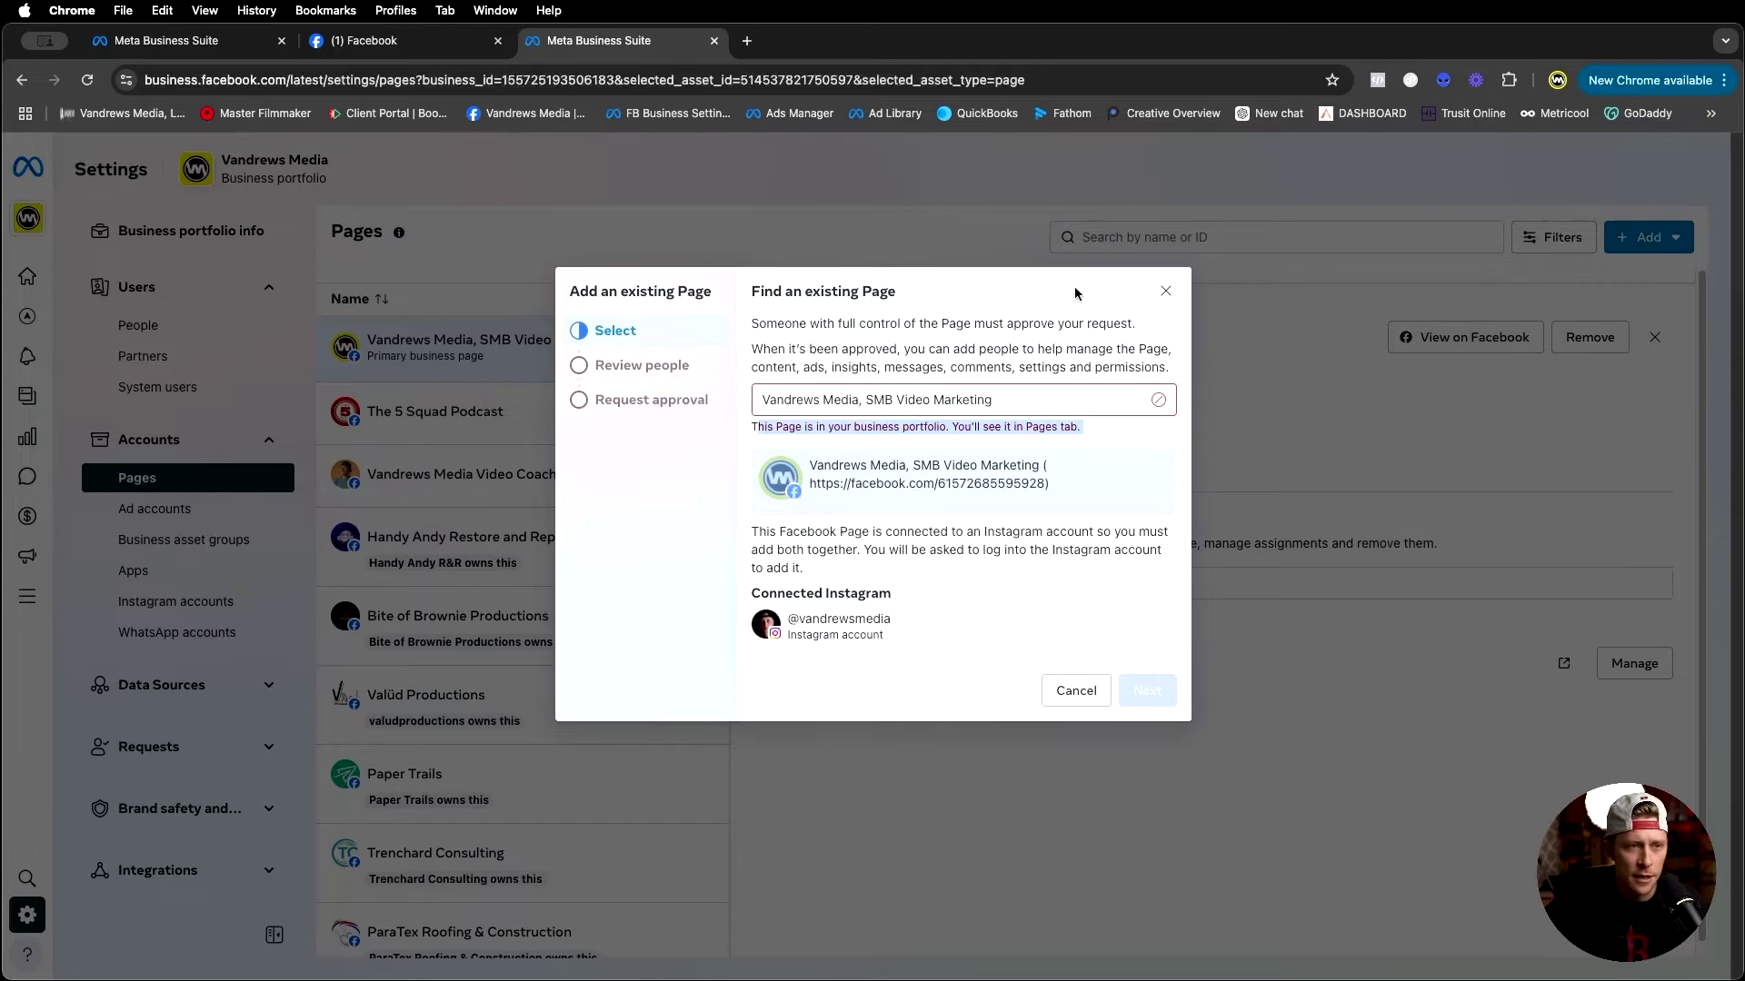
{"action": "left_click", "coordinate": [1165, 293]}
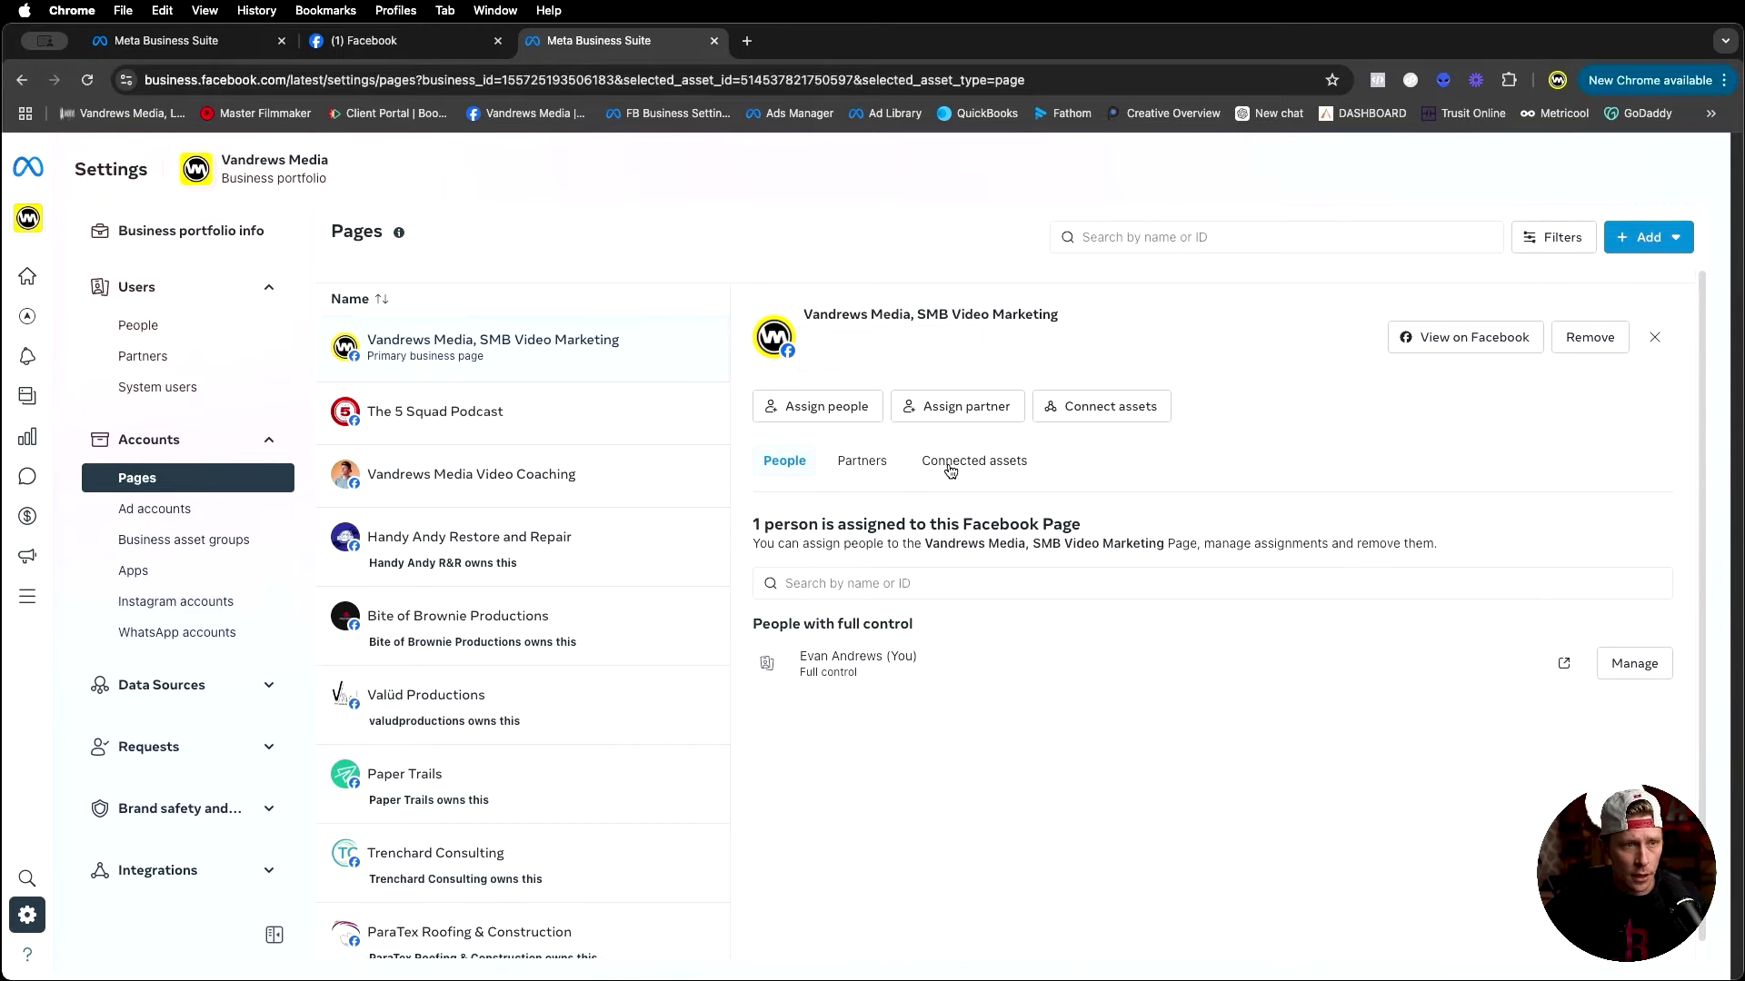
Review who and what is assigned to the Vandrews Media, SMB Video Marketing Page, and look at its form for assigning people without assigning anyone
{"action": "left_click", "coordinate": [871, 465]}
{"action": "left_click", "coordinate": [943, 464]}
{"action": "left_click", "coordinate": [777, 457]}
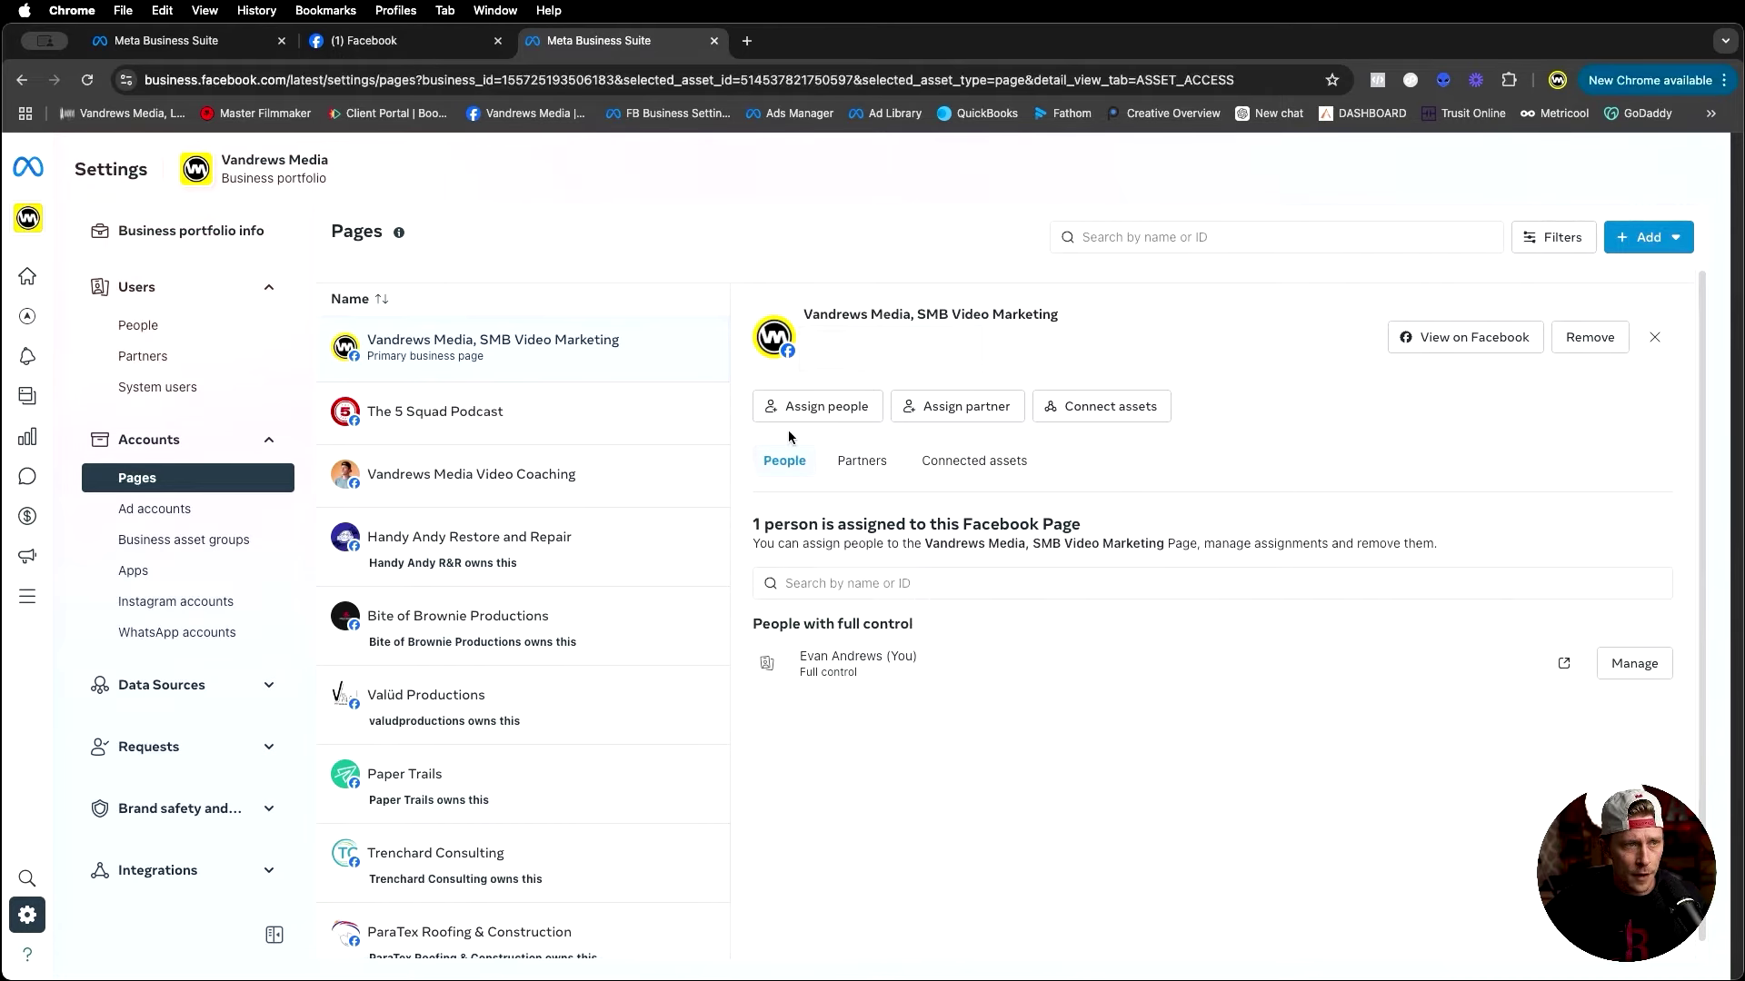
{"action": "left_click", "coordinate": [815, 411]}
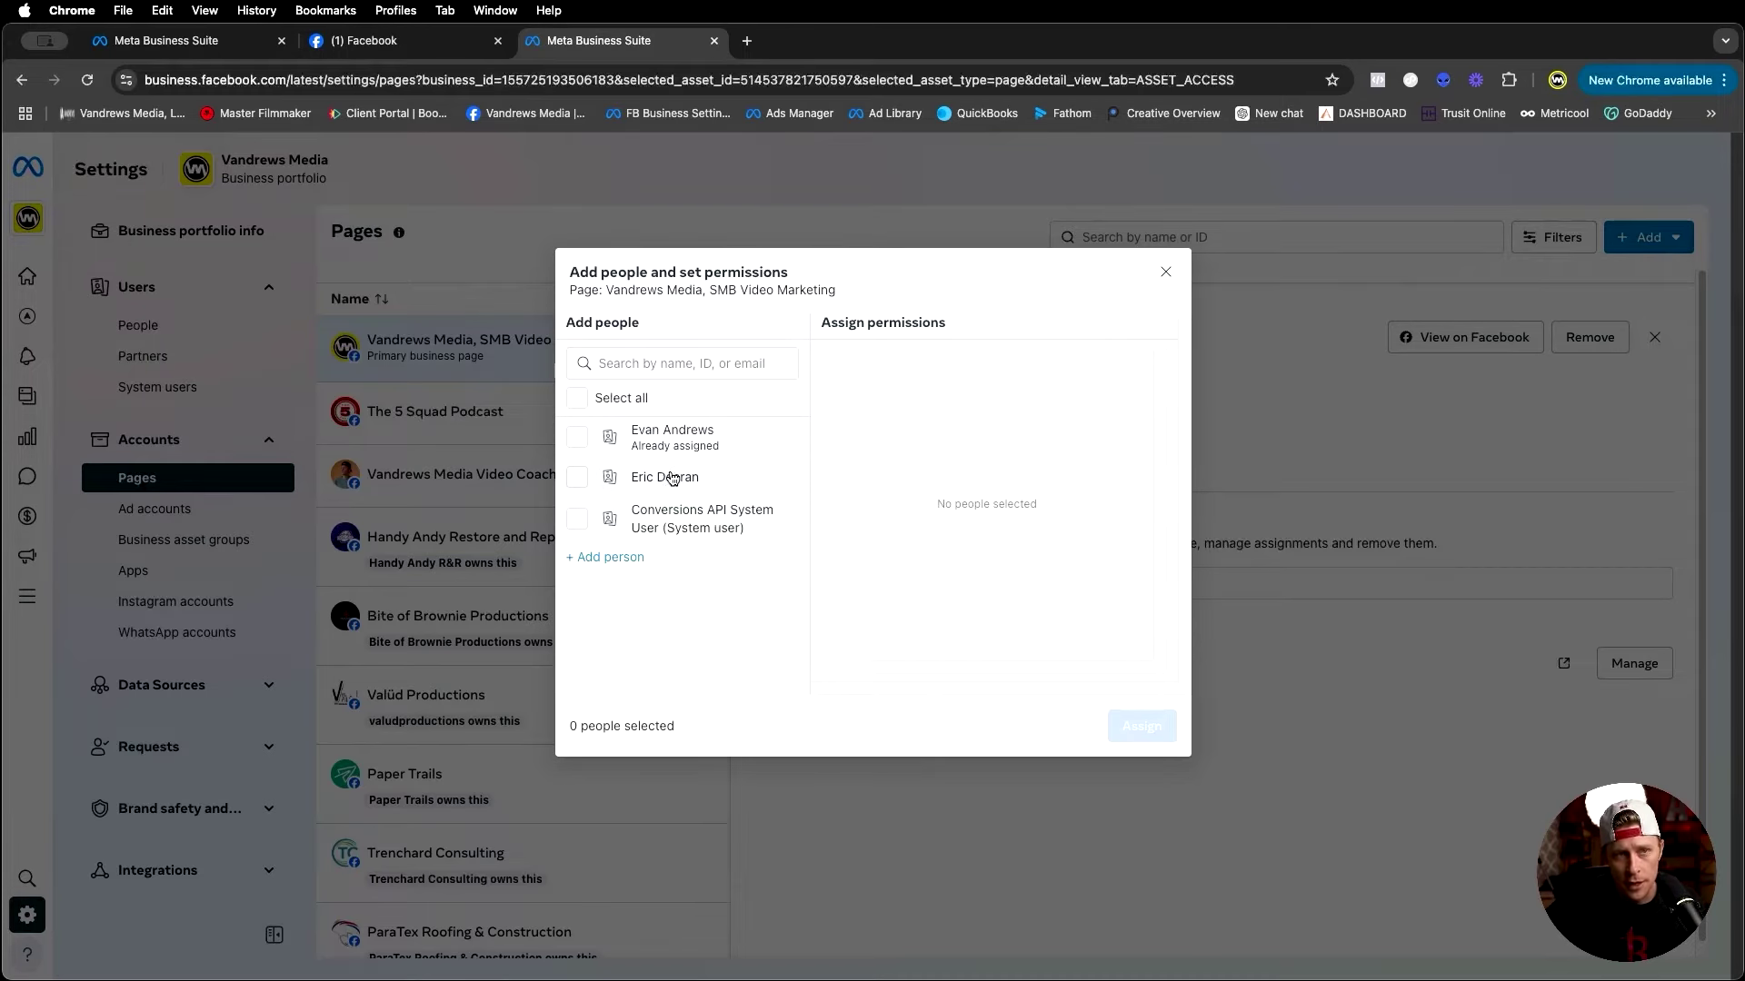
{"action": "left_click", "coordinate": [1159, 270]}
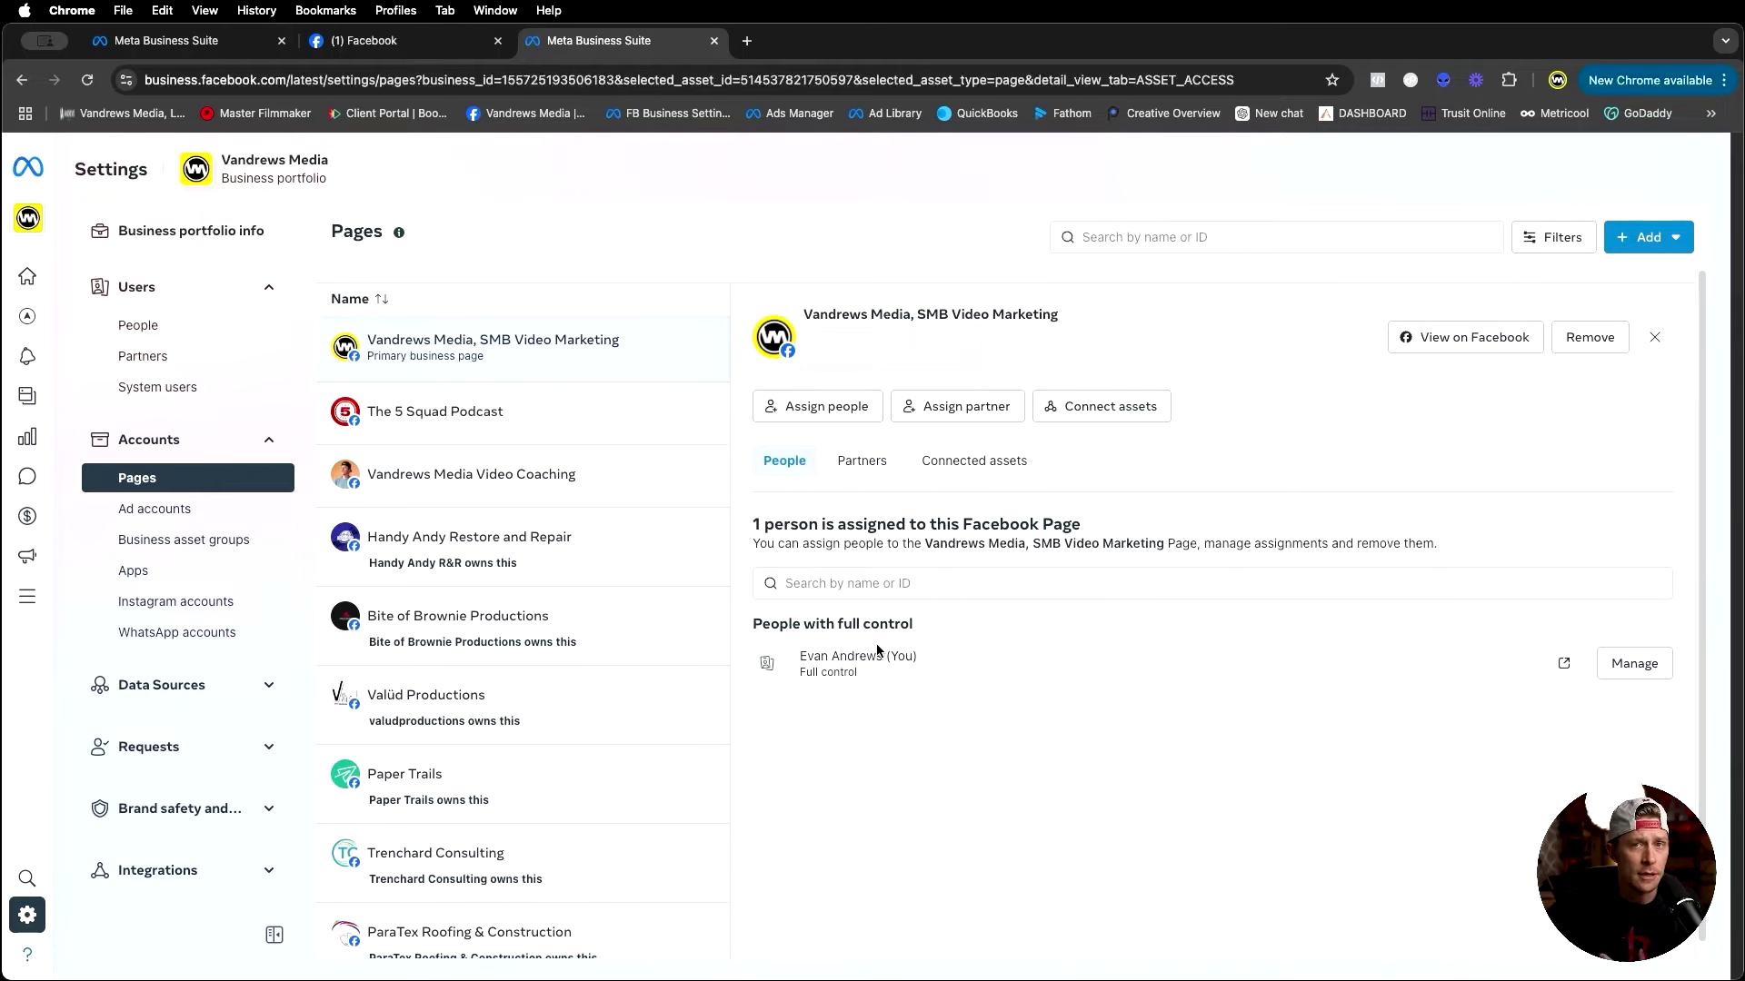
Review the Page's connected assets and the options for connecting other business assets, and return to its assigned people without connecting anything
{"action": "left_click", "coordinate": [976, 472]}
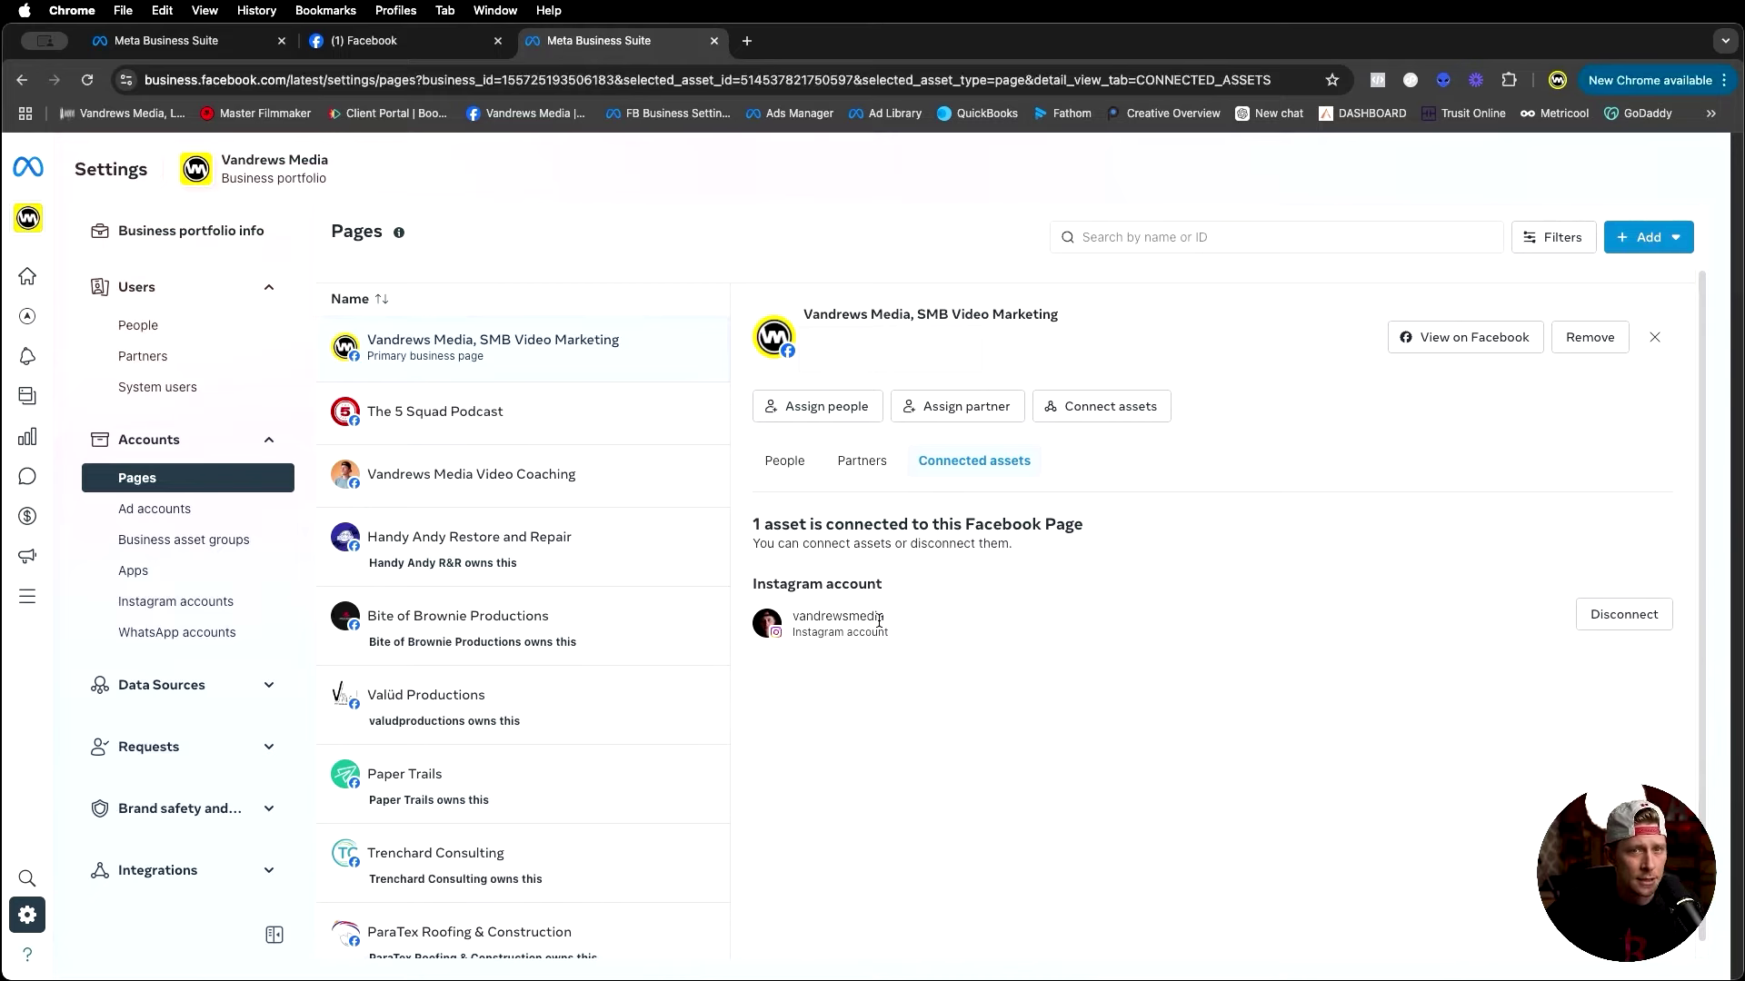
{"action": "left_click", "coordinate": [1102, 417]}
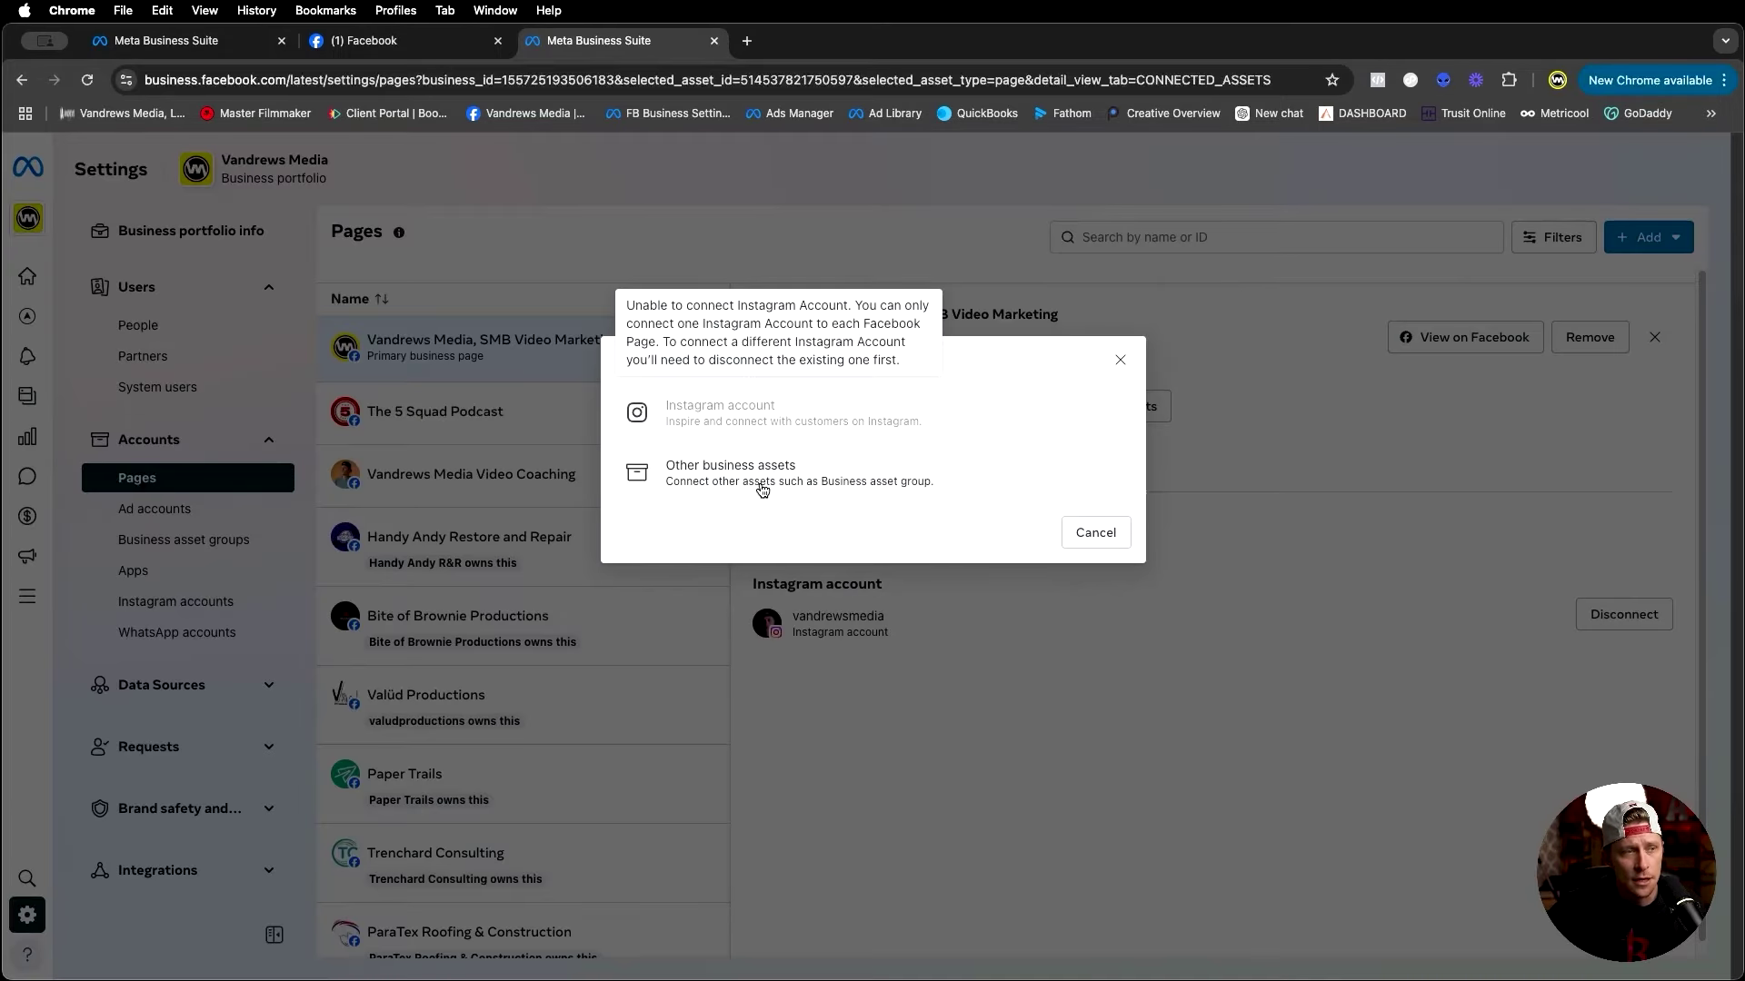
{"action": "left_click", "coordinate": [1120, 360]}
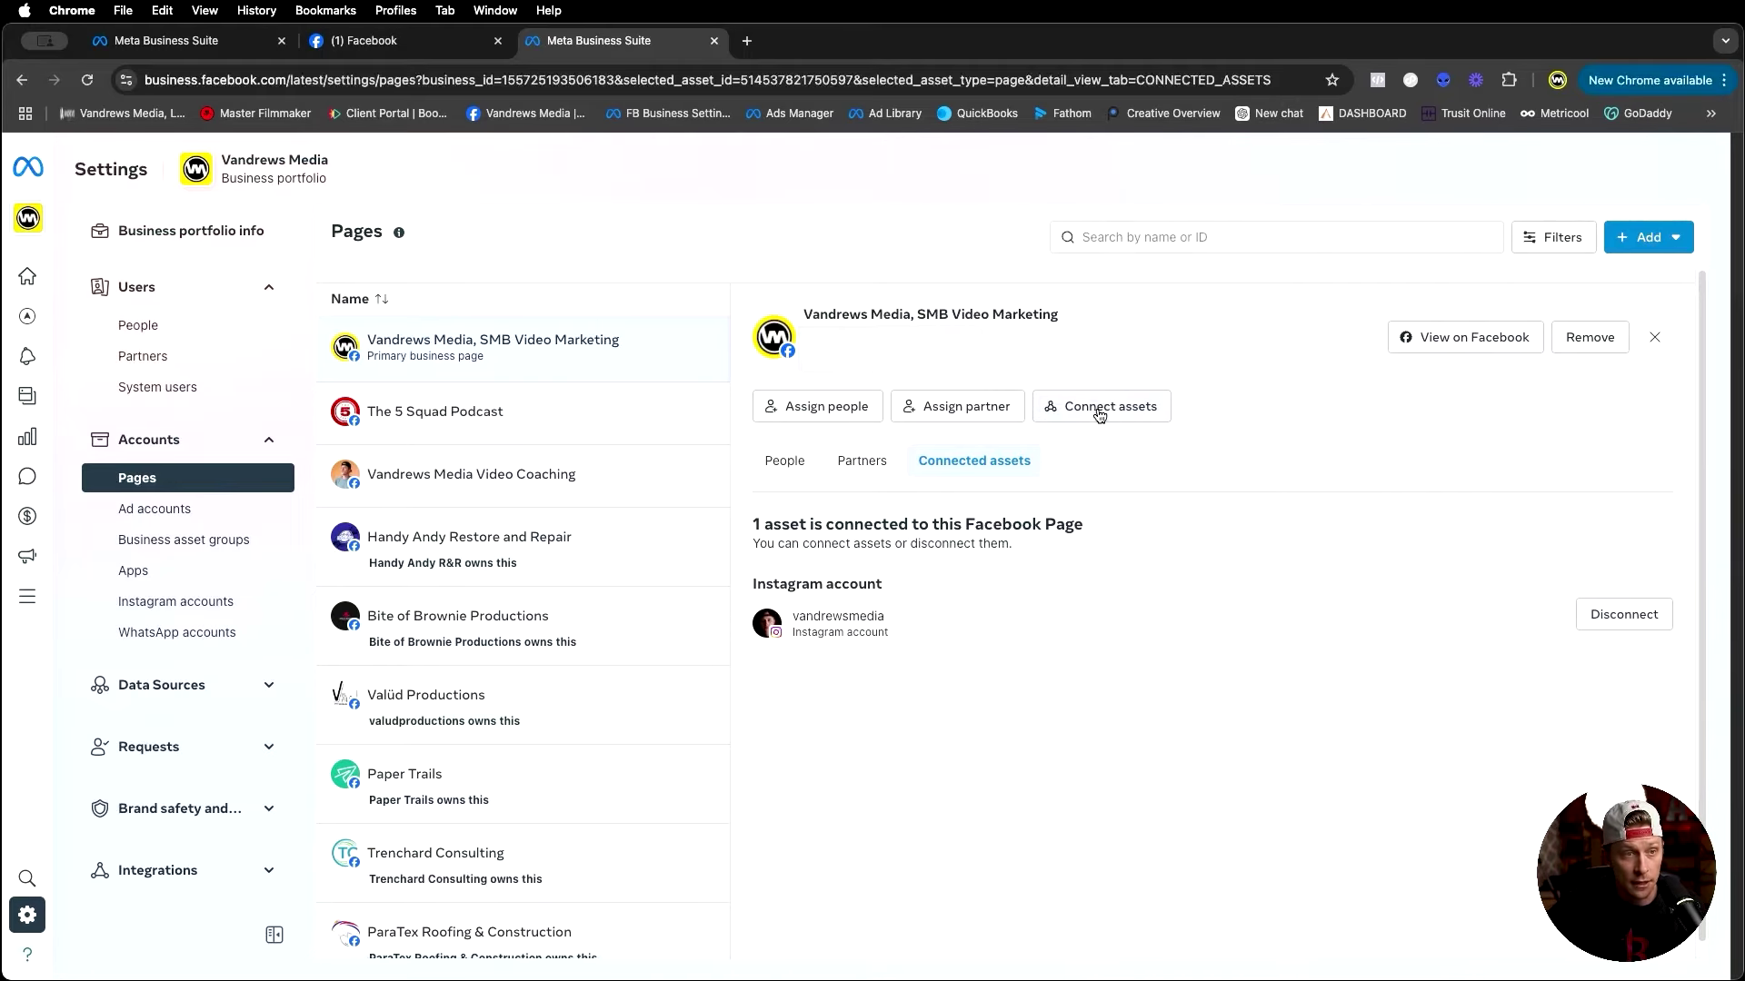
{"action": "left_click", "coordinate": [1117, 405]}
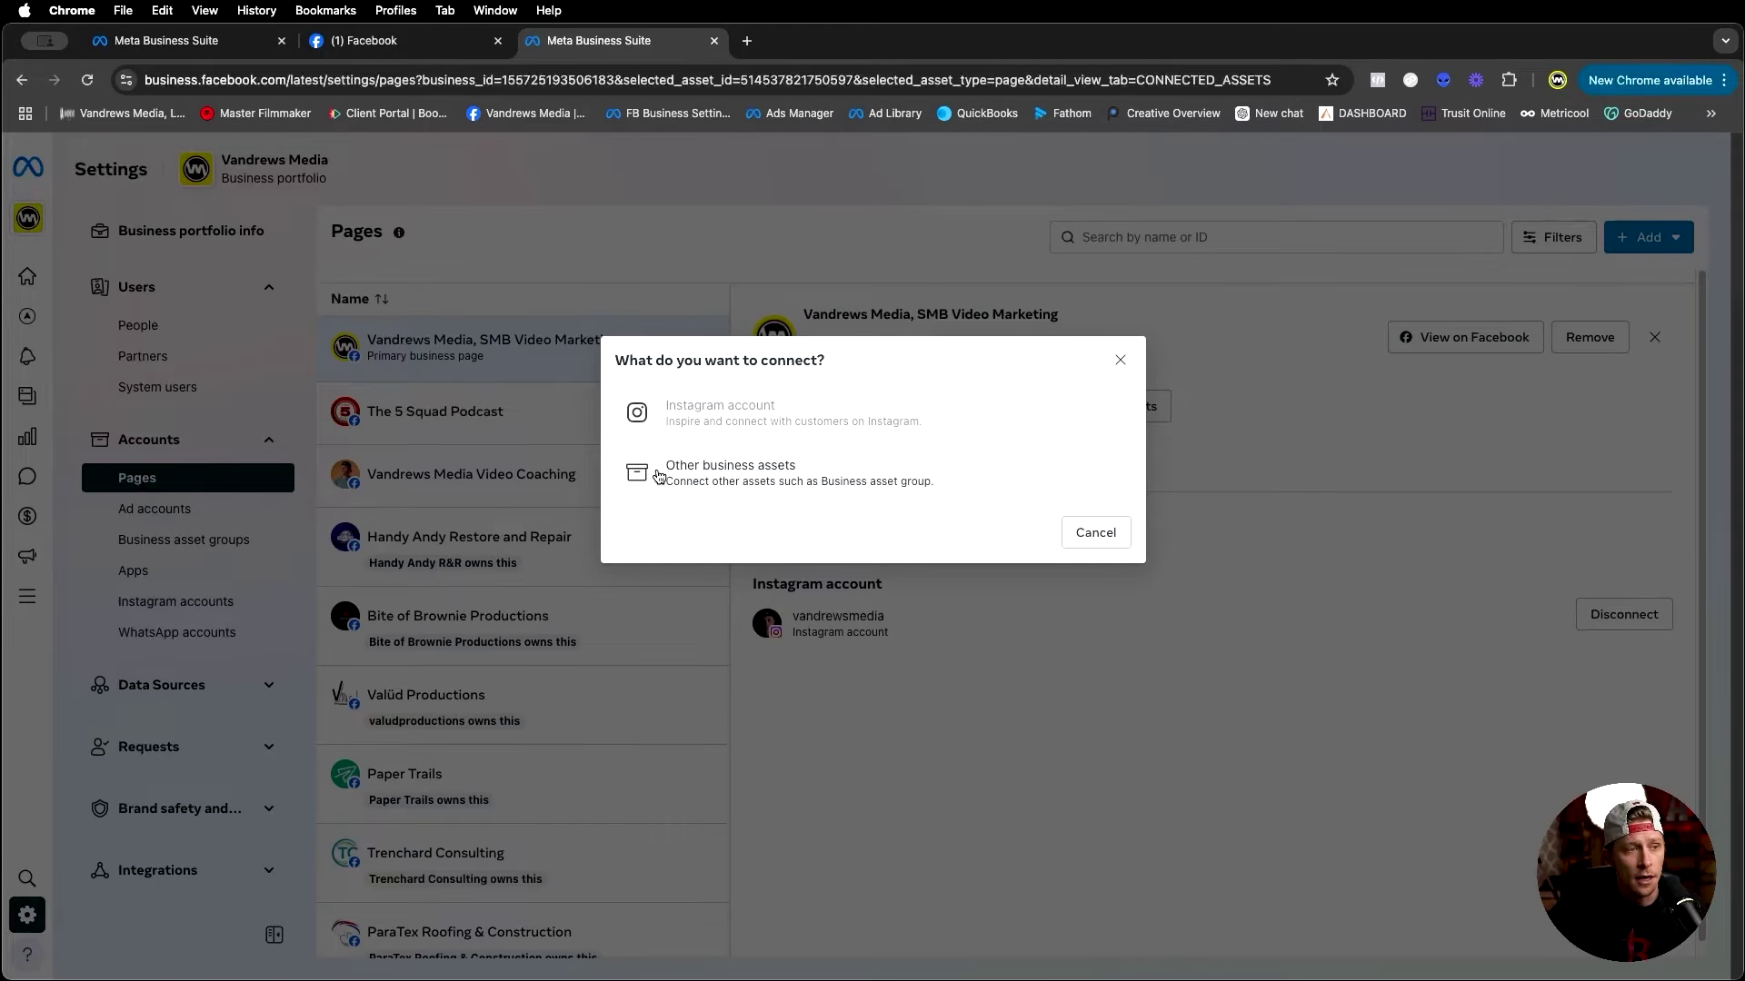
{"action": "left_click", "coordinate": [716, 470]}
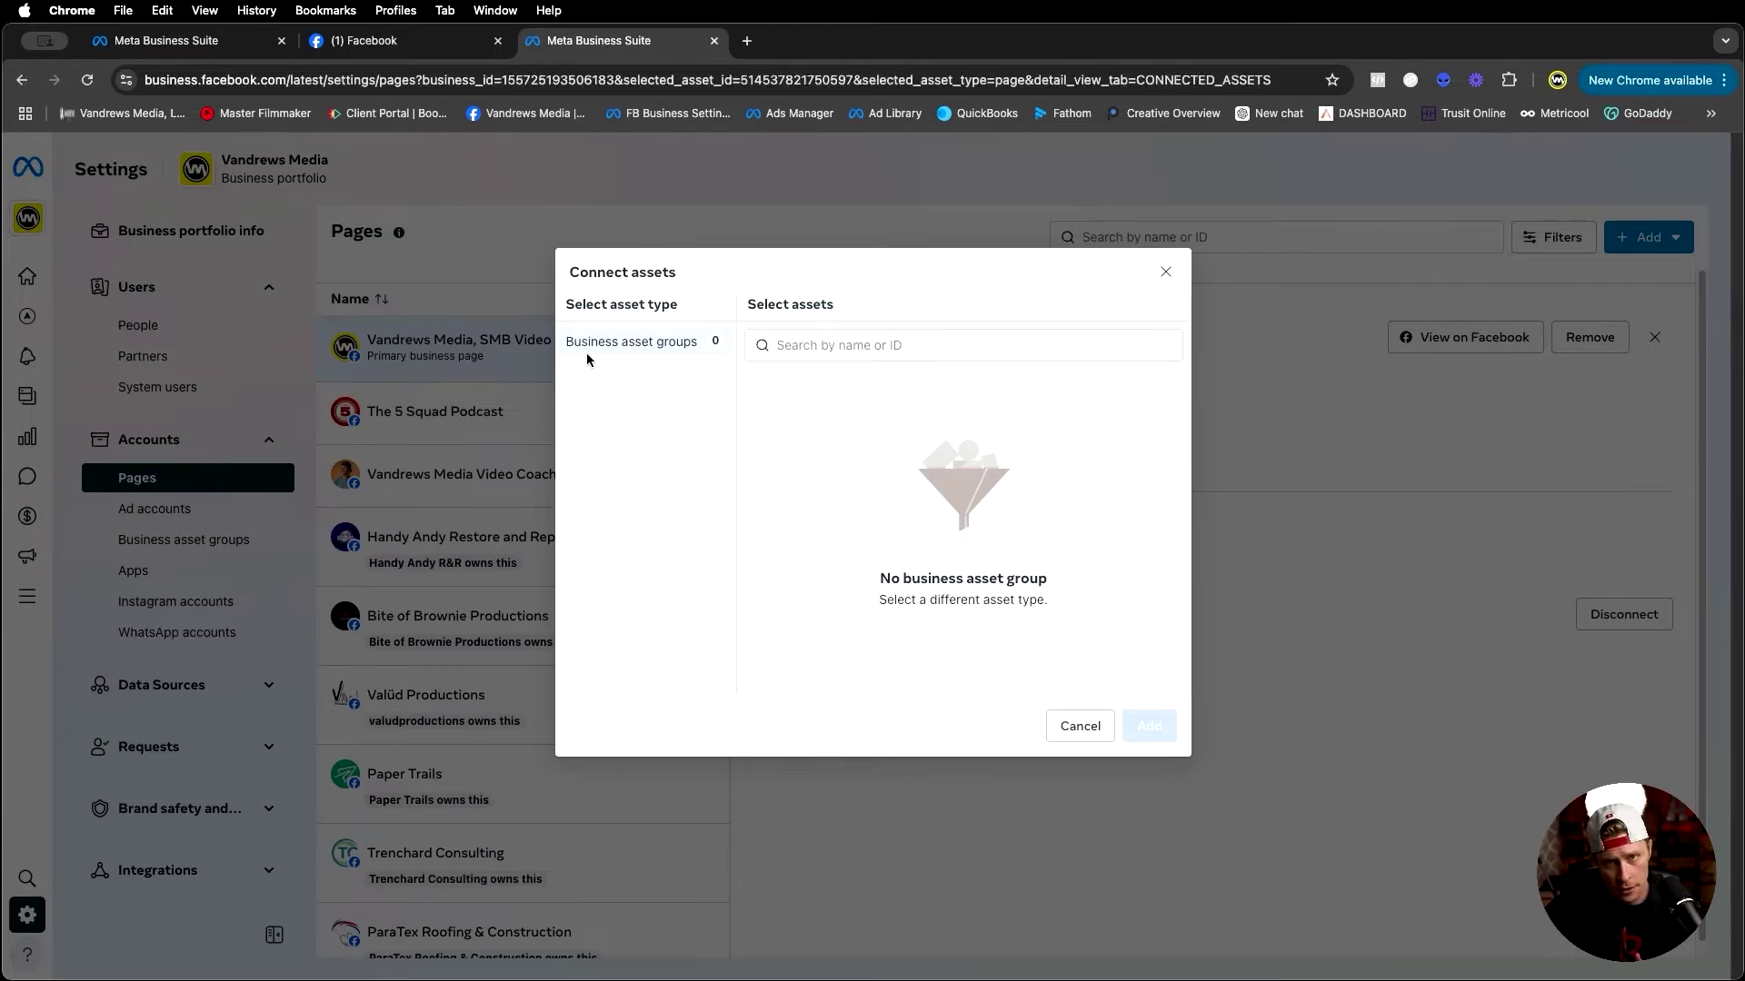
{"action": "left_click", "coordinate": [1165, 272]}
{"action": "left_click", "coordinate": [789, 463]}
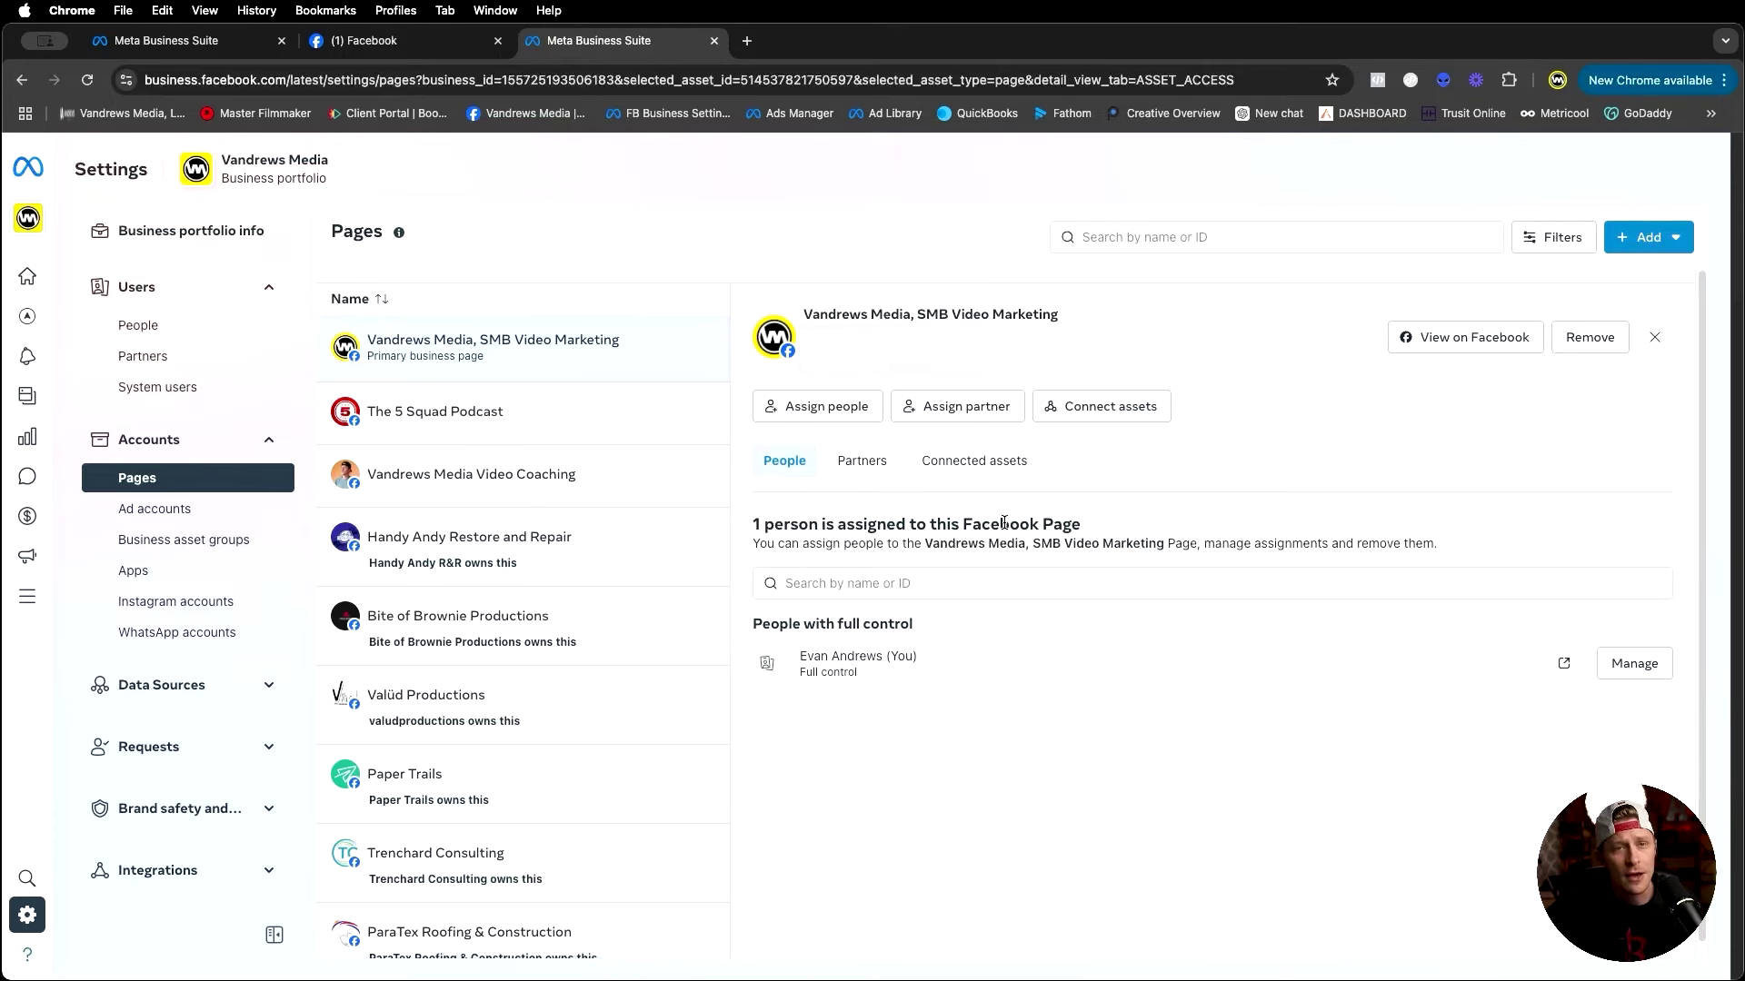
Open the portfolio's ad accounts and look at the form for creating a new ad account, closing it without creating one
{"action": "left_click", "coordinate": [164, 521]}
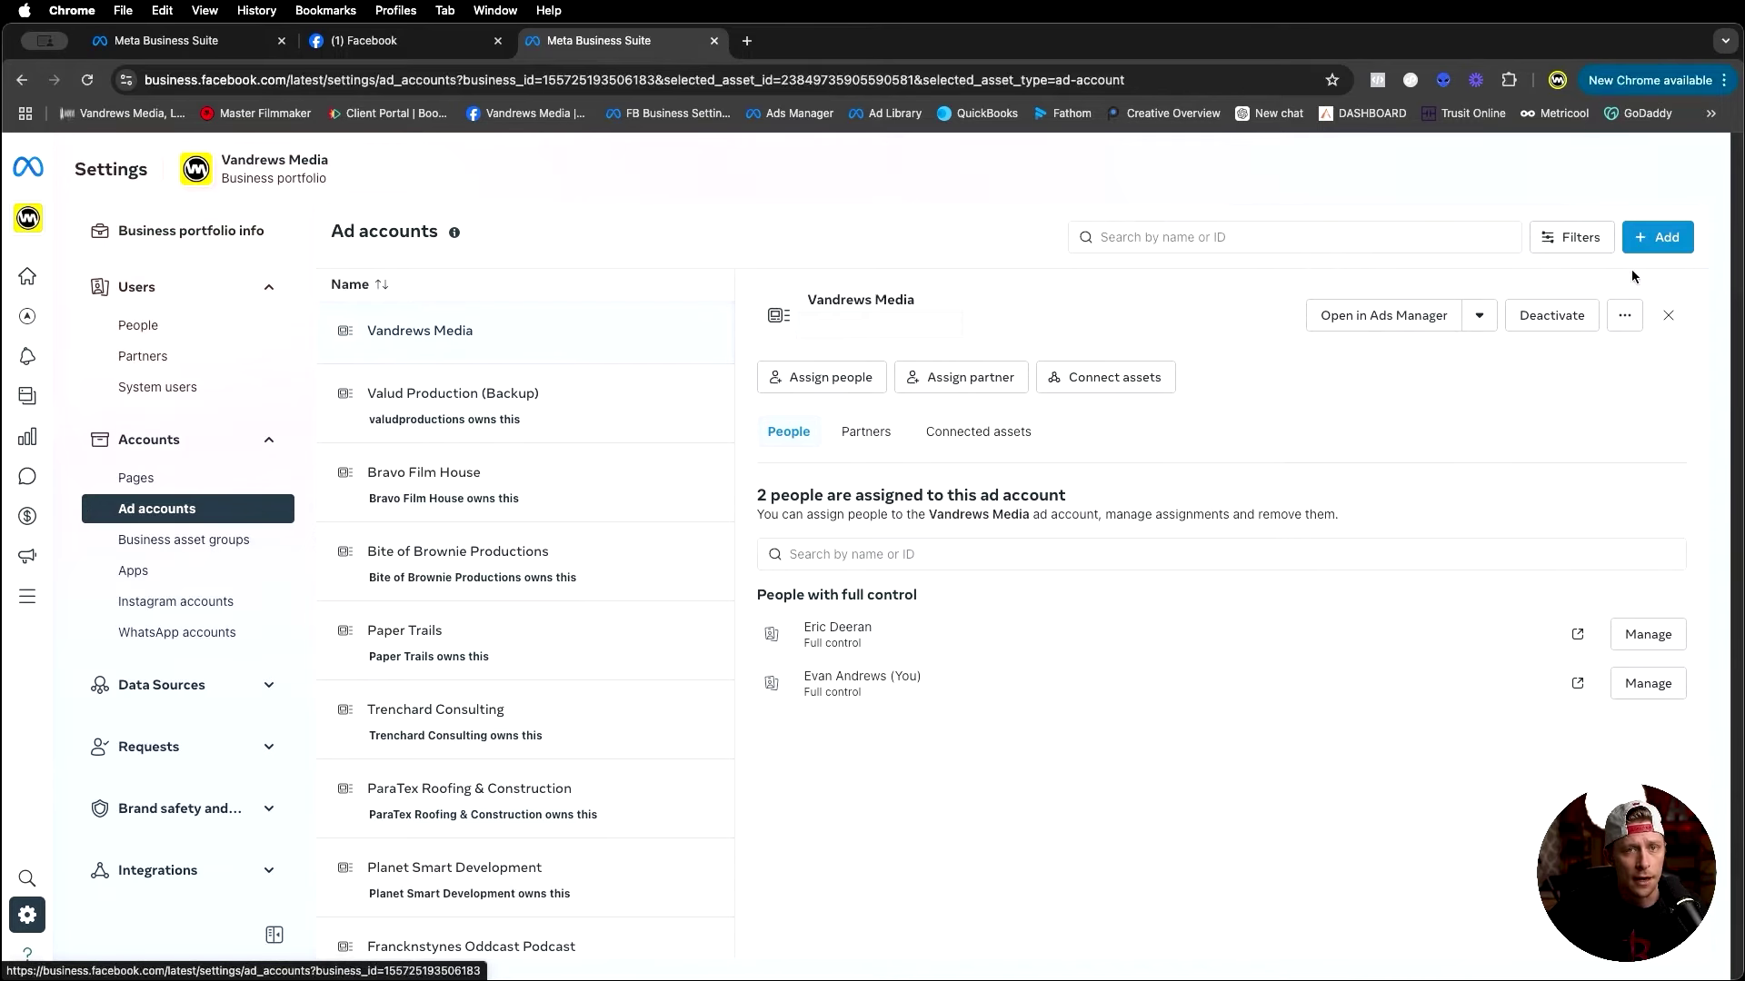
{"action": "left_click", "coordinate": [1676, 240]}
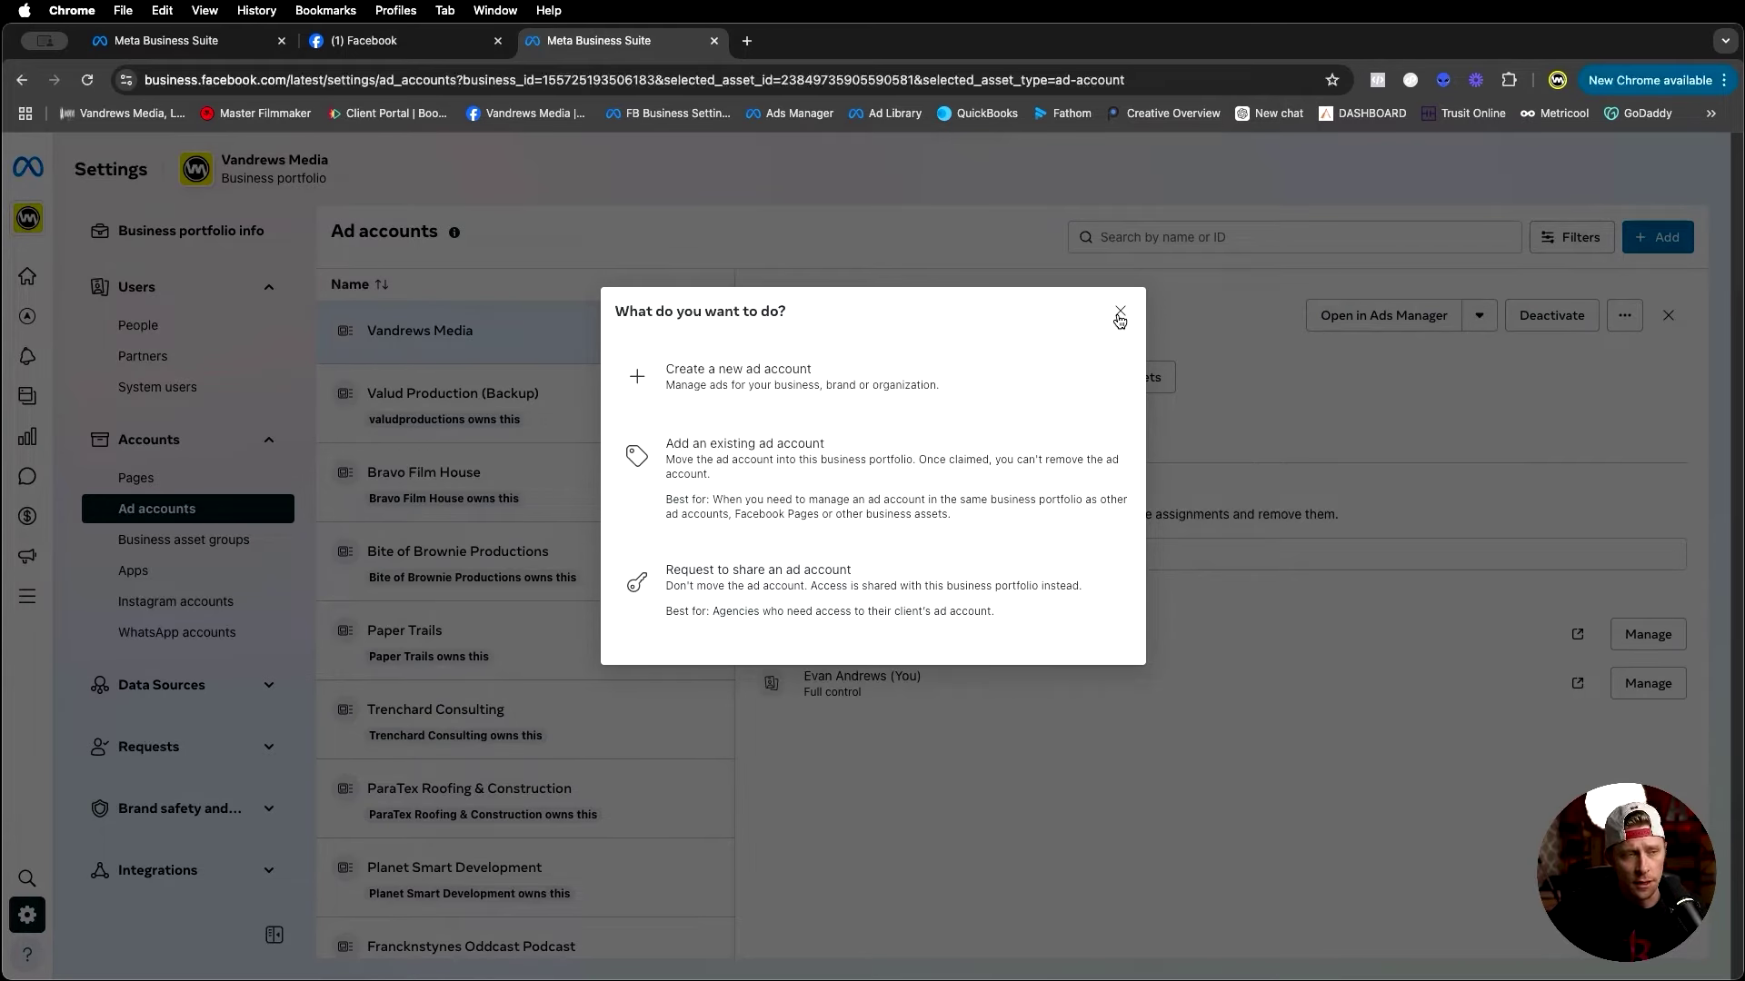
{"action": "left_click", "coordinate": [755, 387]}
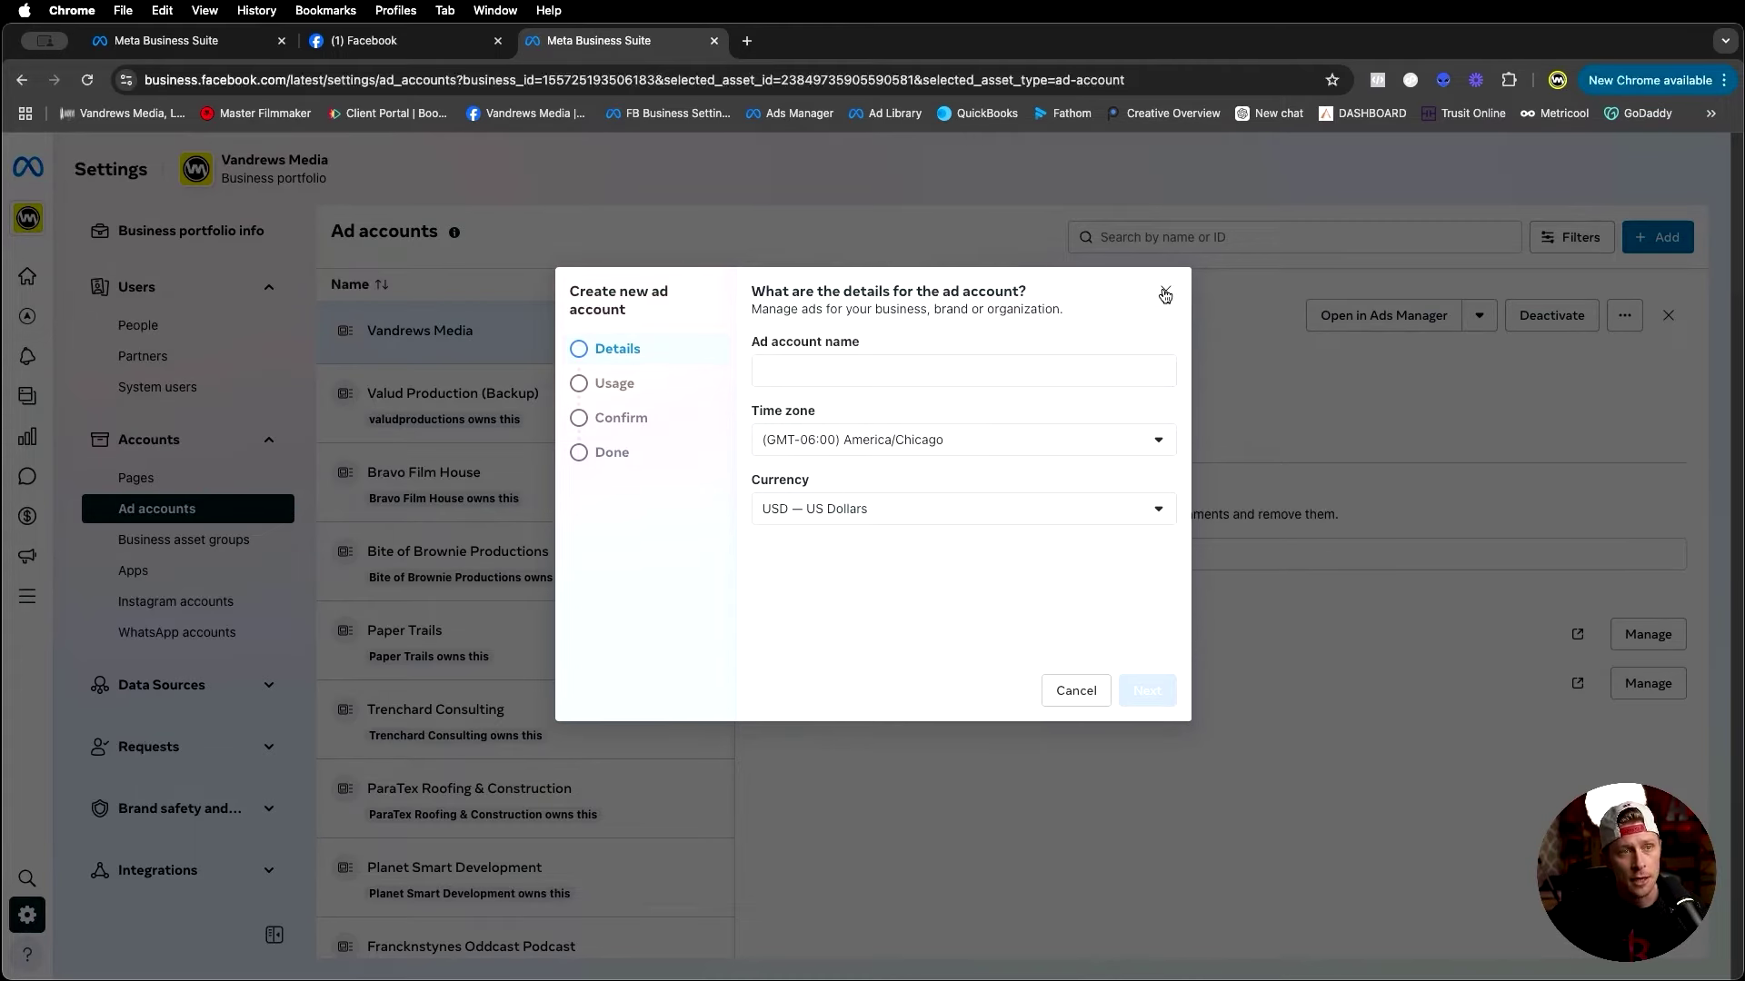
{"action": "left_click", "coordinate": [1164, 294]}
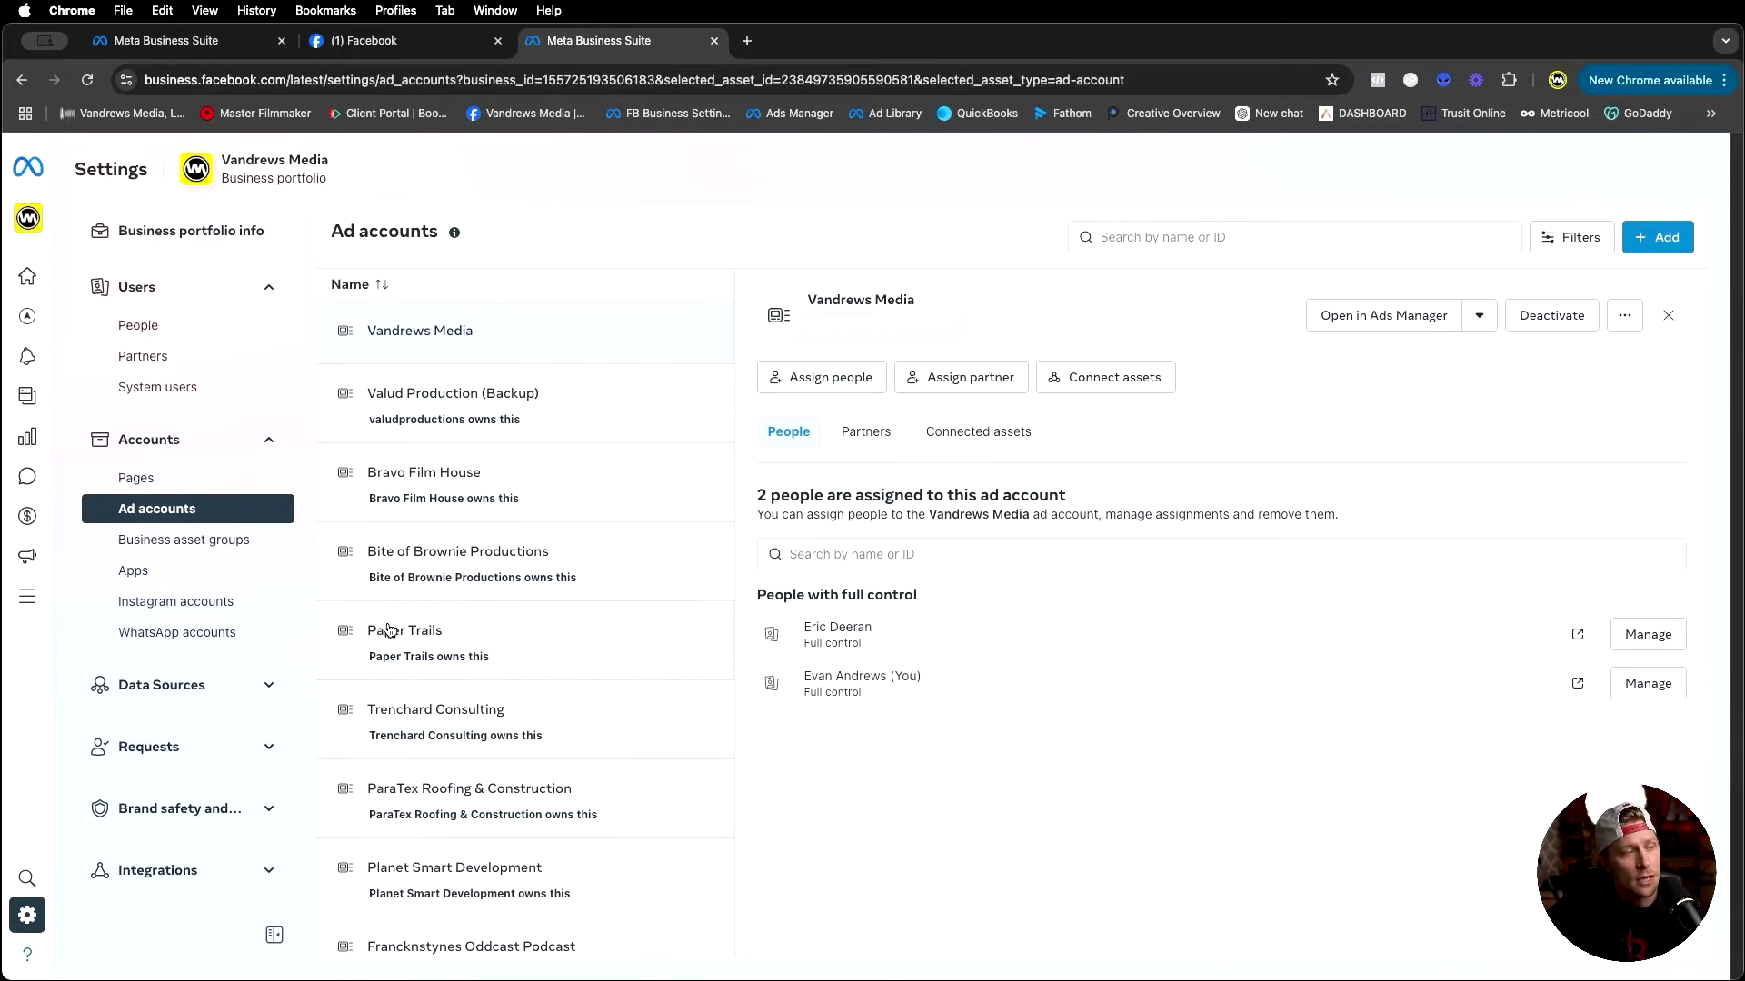
Open the portfolio's Instagram accounts and look at the process for adding one as far as the Instagram login, cancelling without adding an account
{"action": "left_click", "coordinate": [200, 615]}
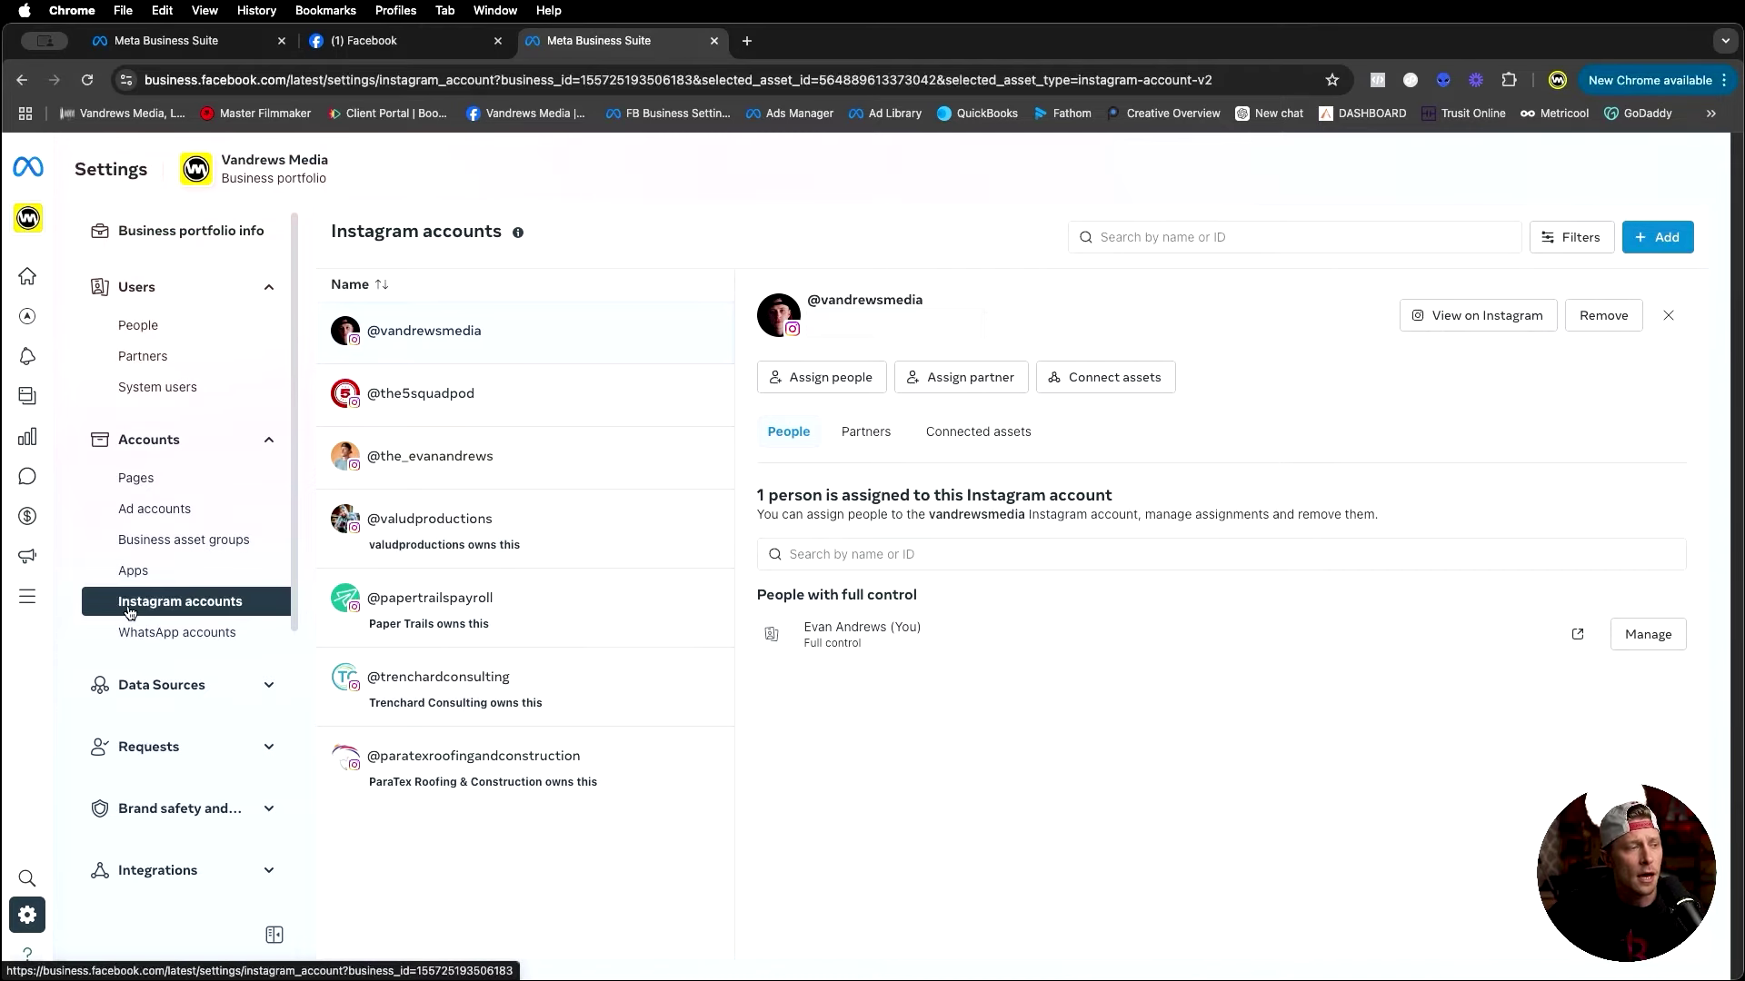
{"action": "left_click", "coordinate": [1651, 241]}
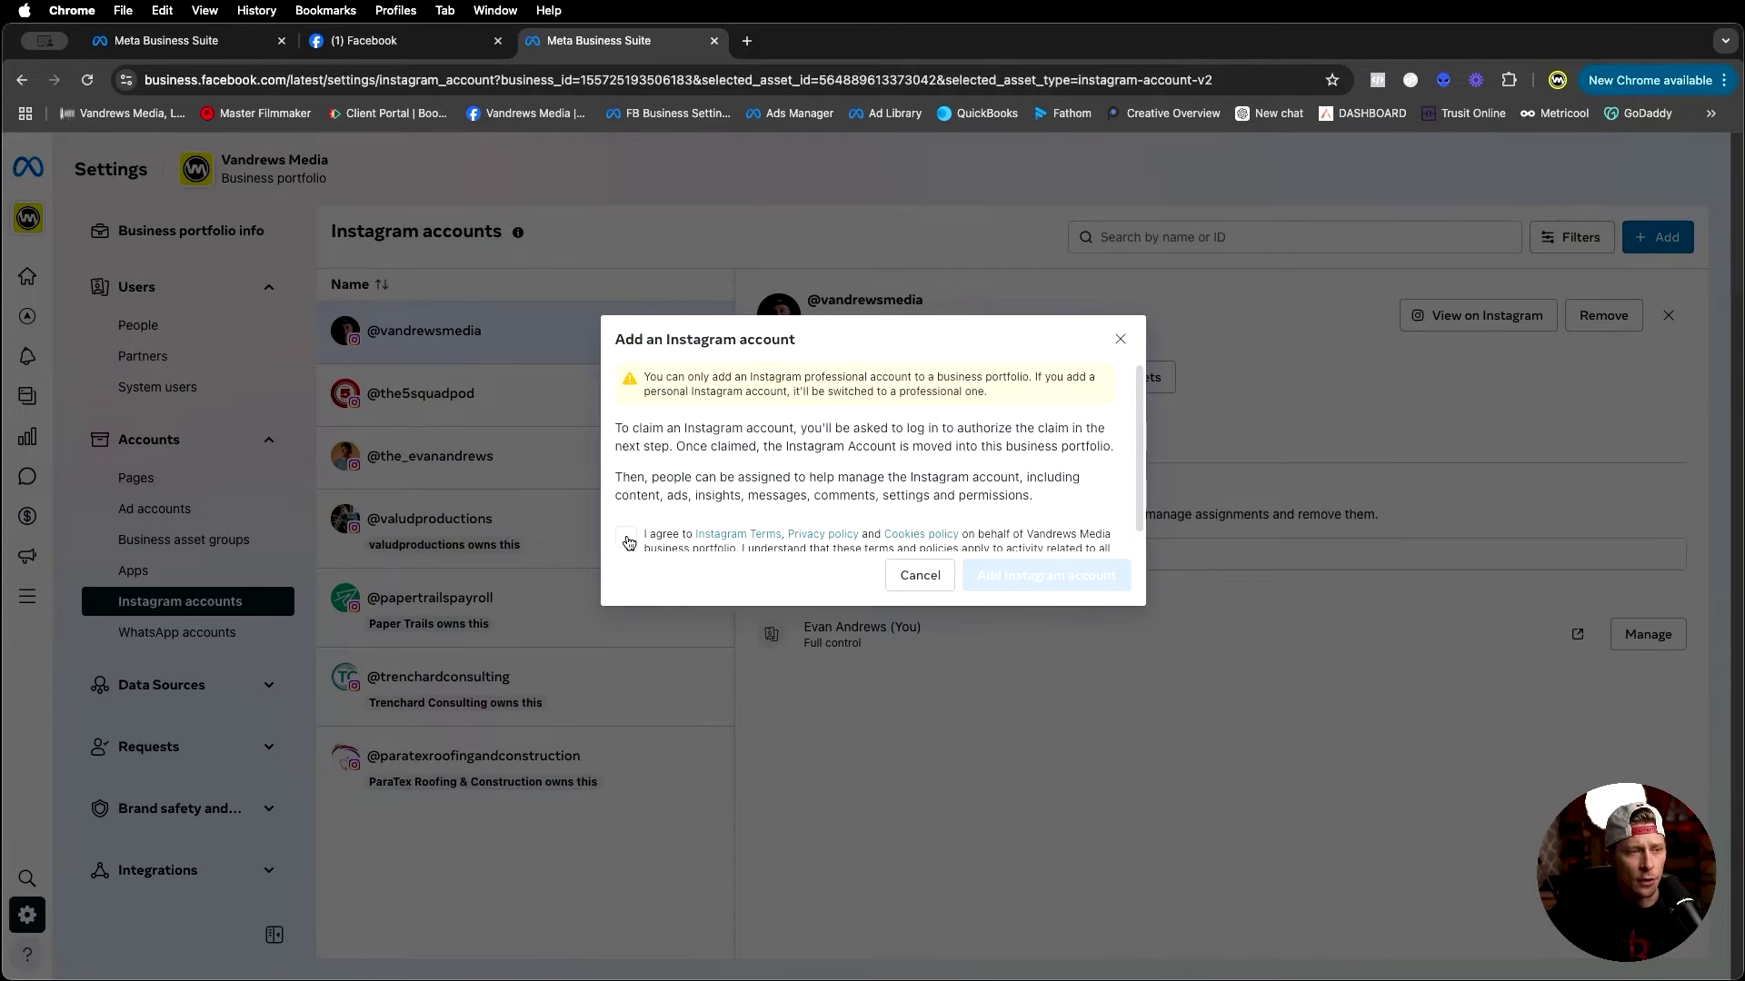
{"action": "left_click", "coordinate": [626, 539]}
{"action": "left_click", "coordinate": [1046, 575]}
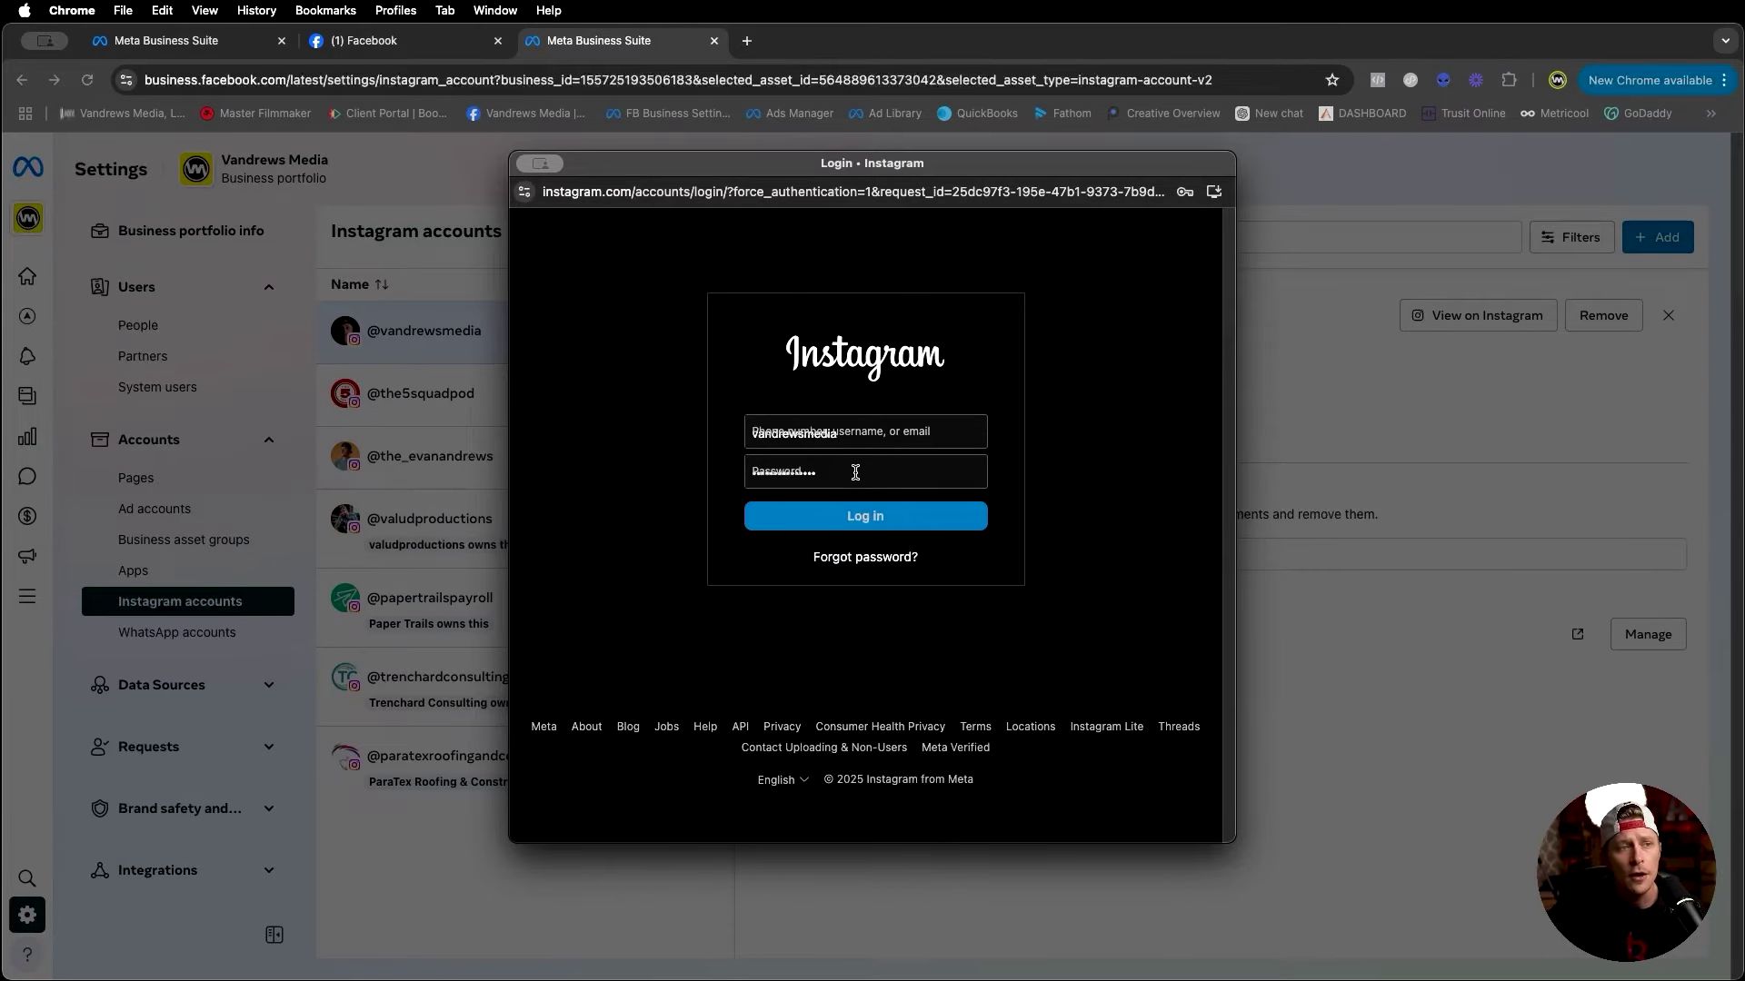
{"action": "left_click_drag", "start_coordinate": [624, 168], "coordinate": [845, 309]}
{"action": "left_click", "coordinate": [845, 309]}
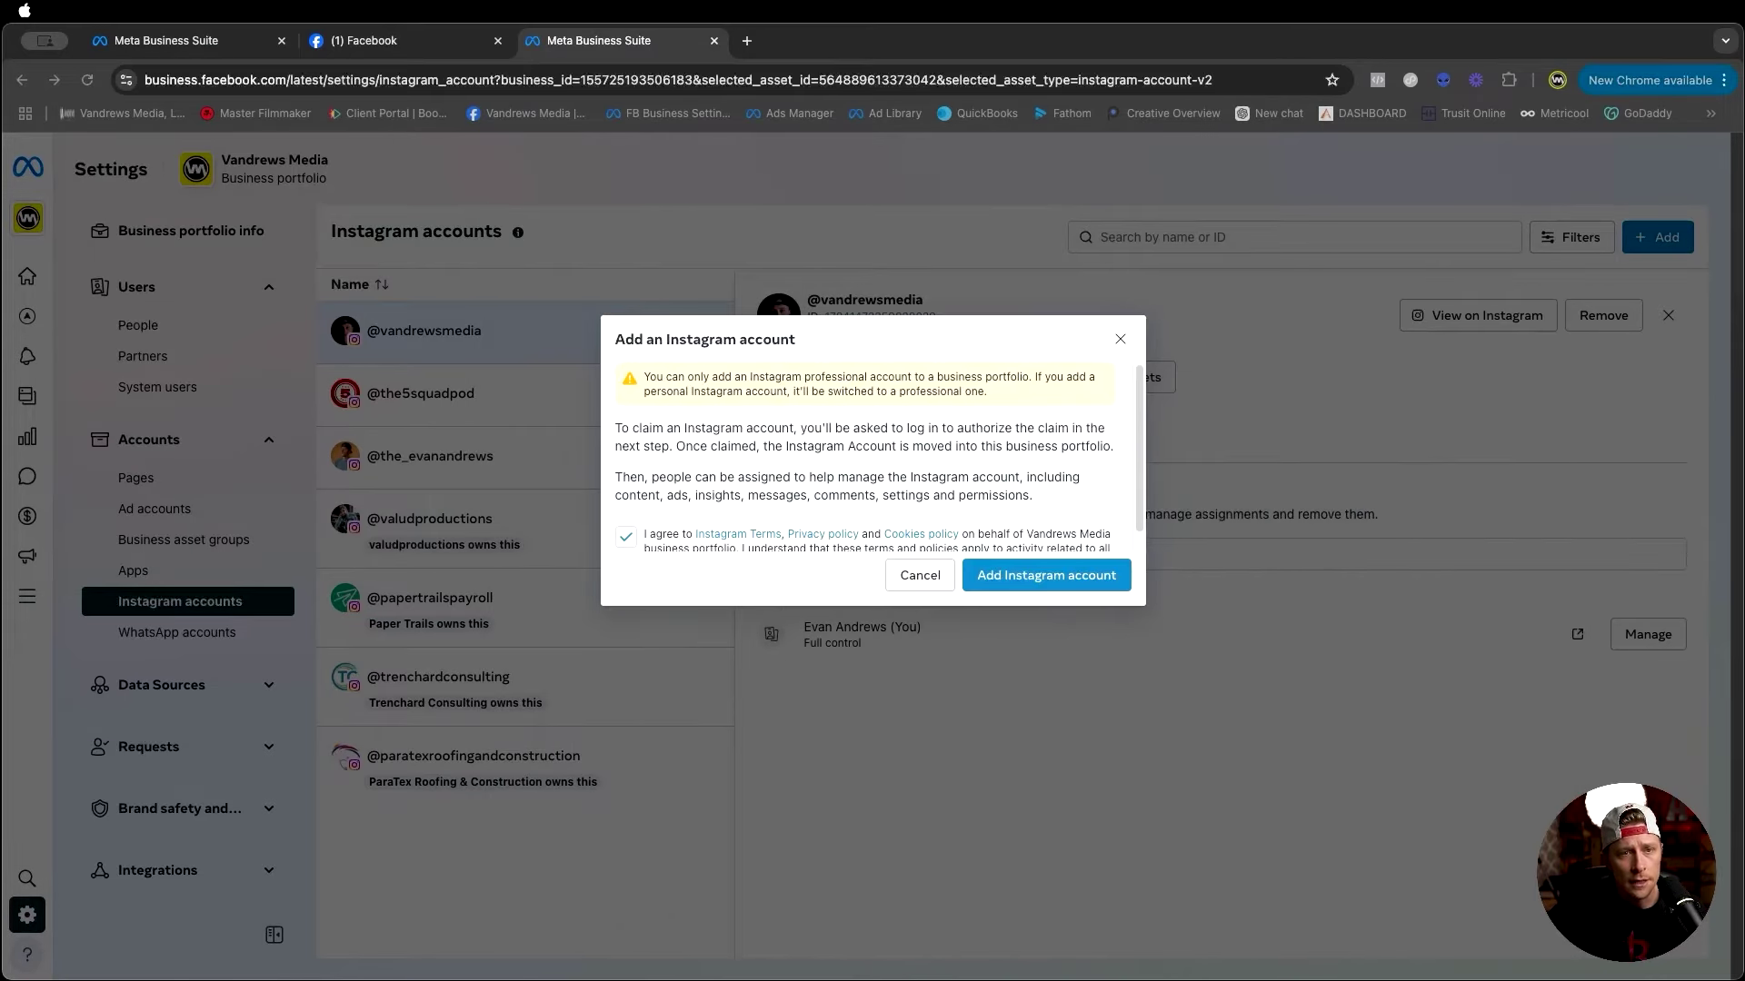
{"action": "left_click", "coordinate": [919, 576]}
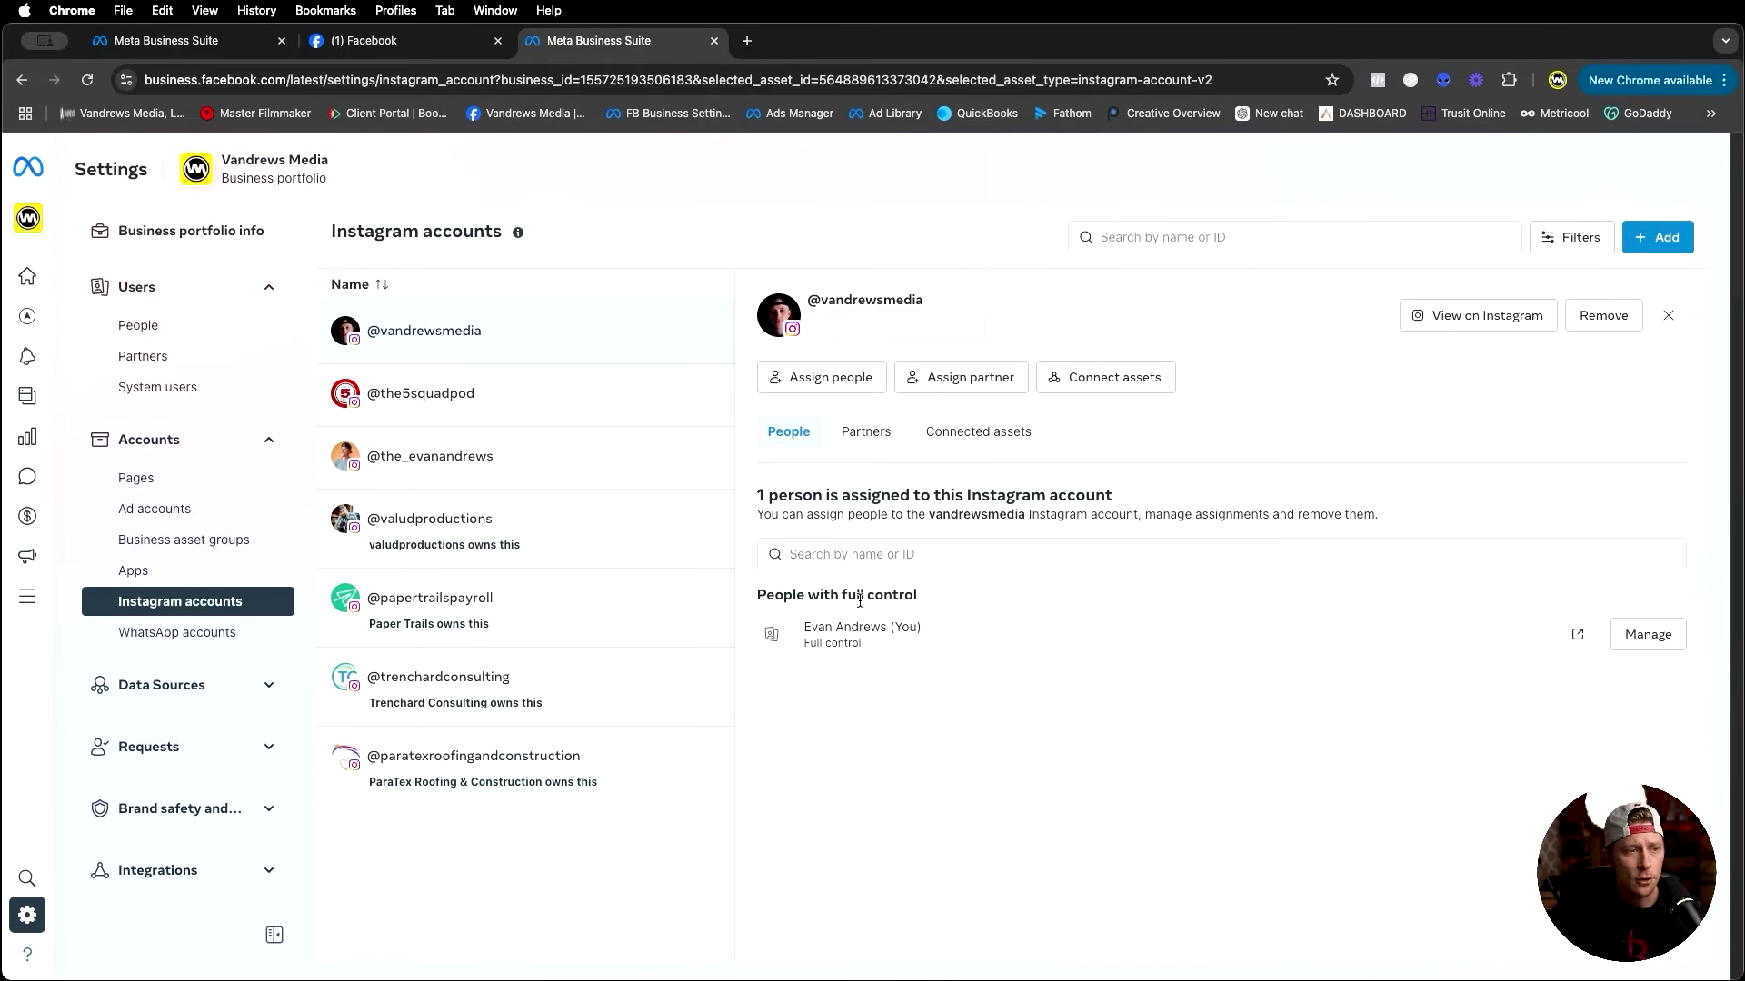
{"action": "left_click", "coordinate": [1000, 442]}
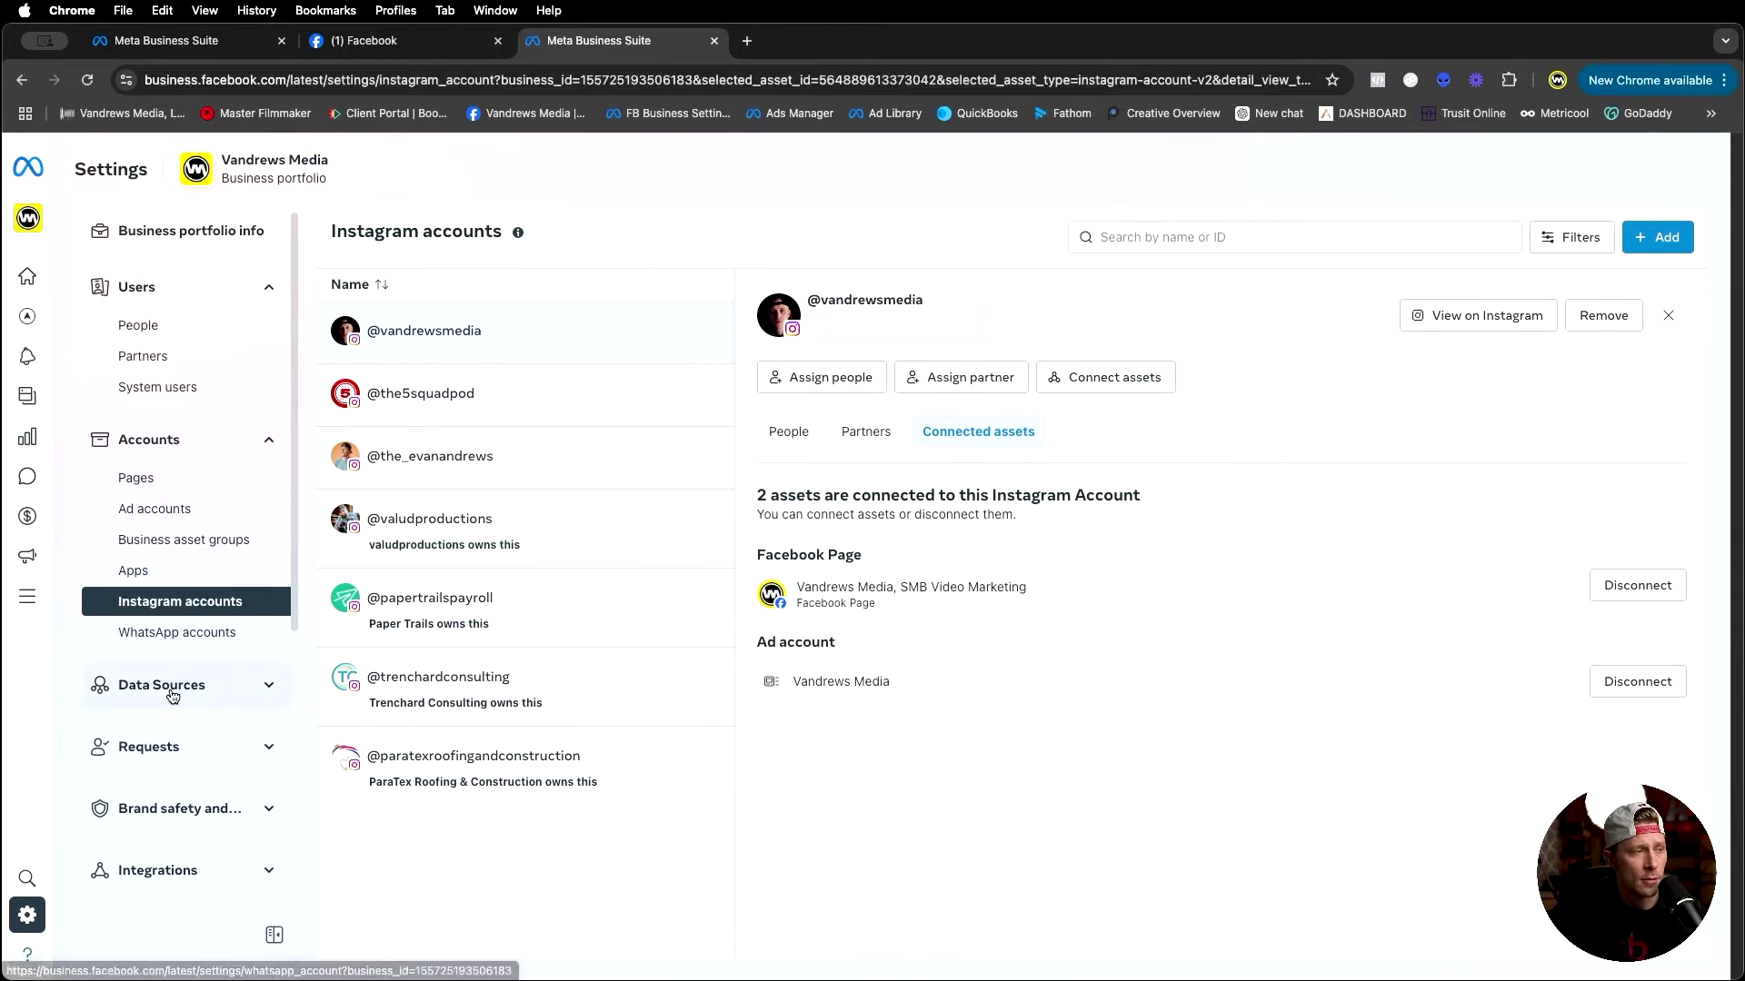
{"action": "left_click", "coordinate": [271, 687]}
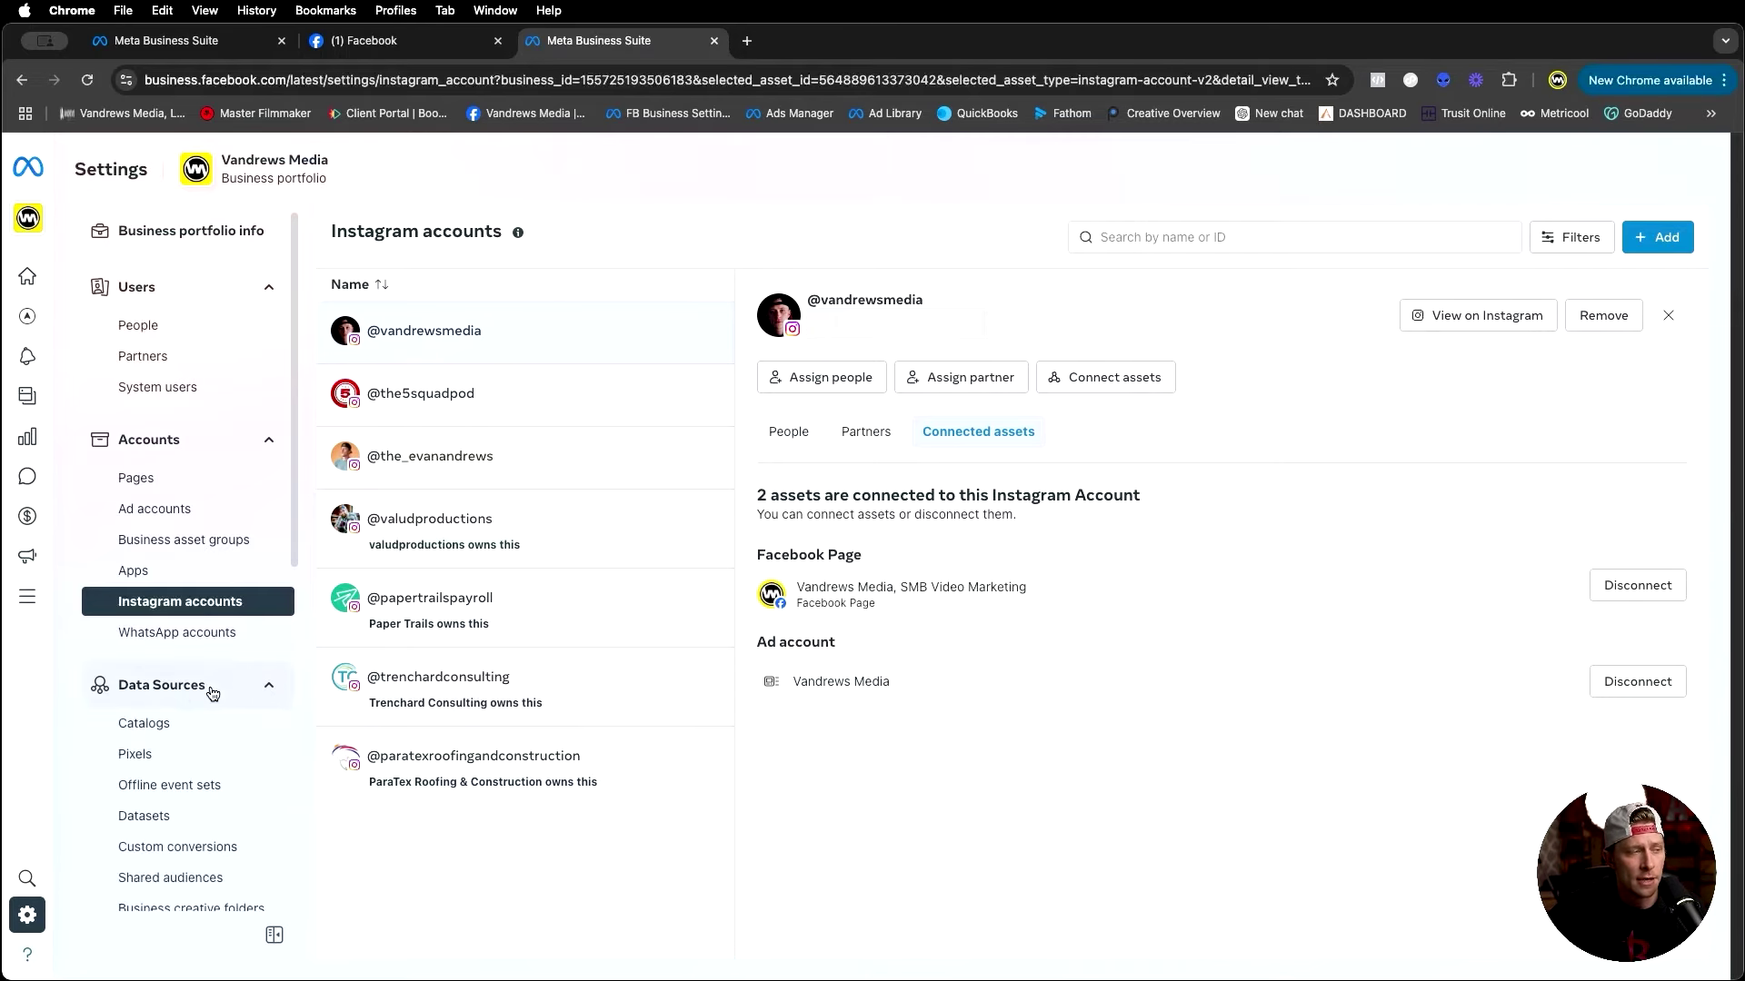
{"action": "scroll", "coordinate": [207, 690], "scroll_direction": "down", "scroll_amount": 2}
{"action": "scroll", "coordinate": [202, 694], "scroll_direction": "down", "scroll_amount": 1}
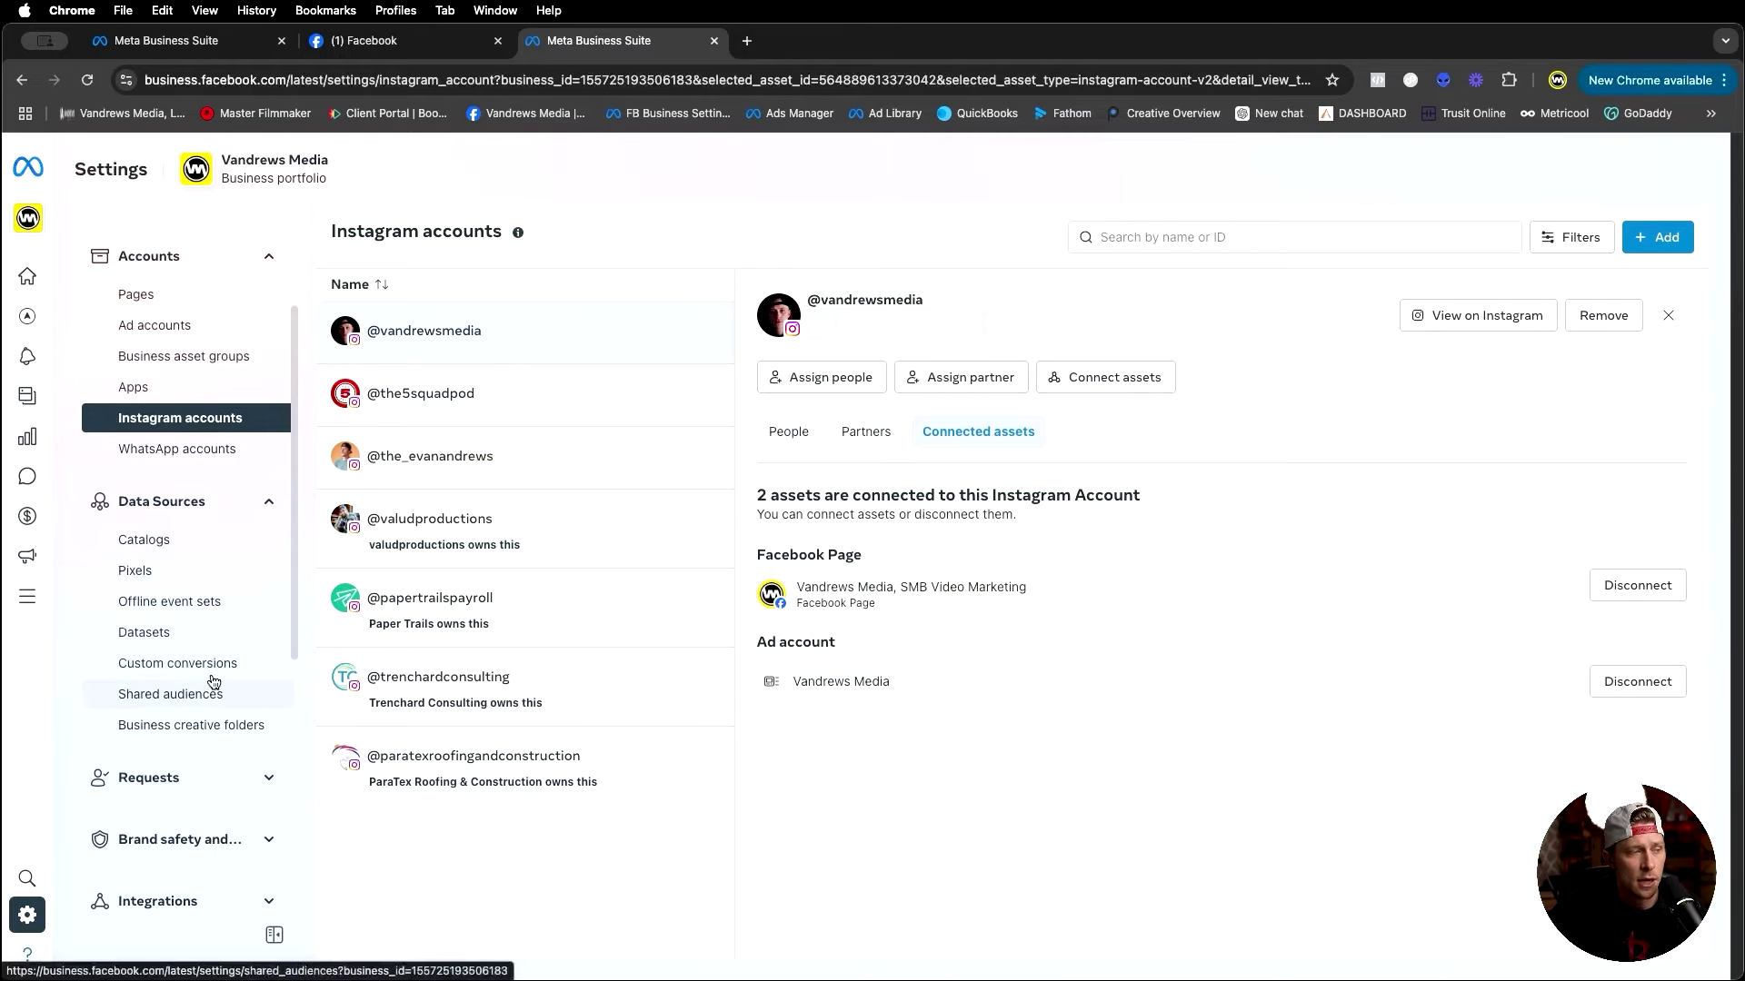
{"action": "left_click", "coordinate": [175, 578]}
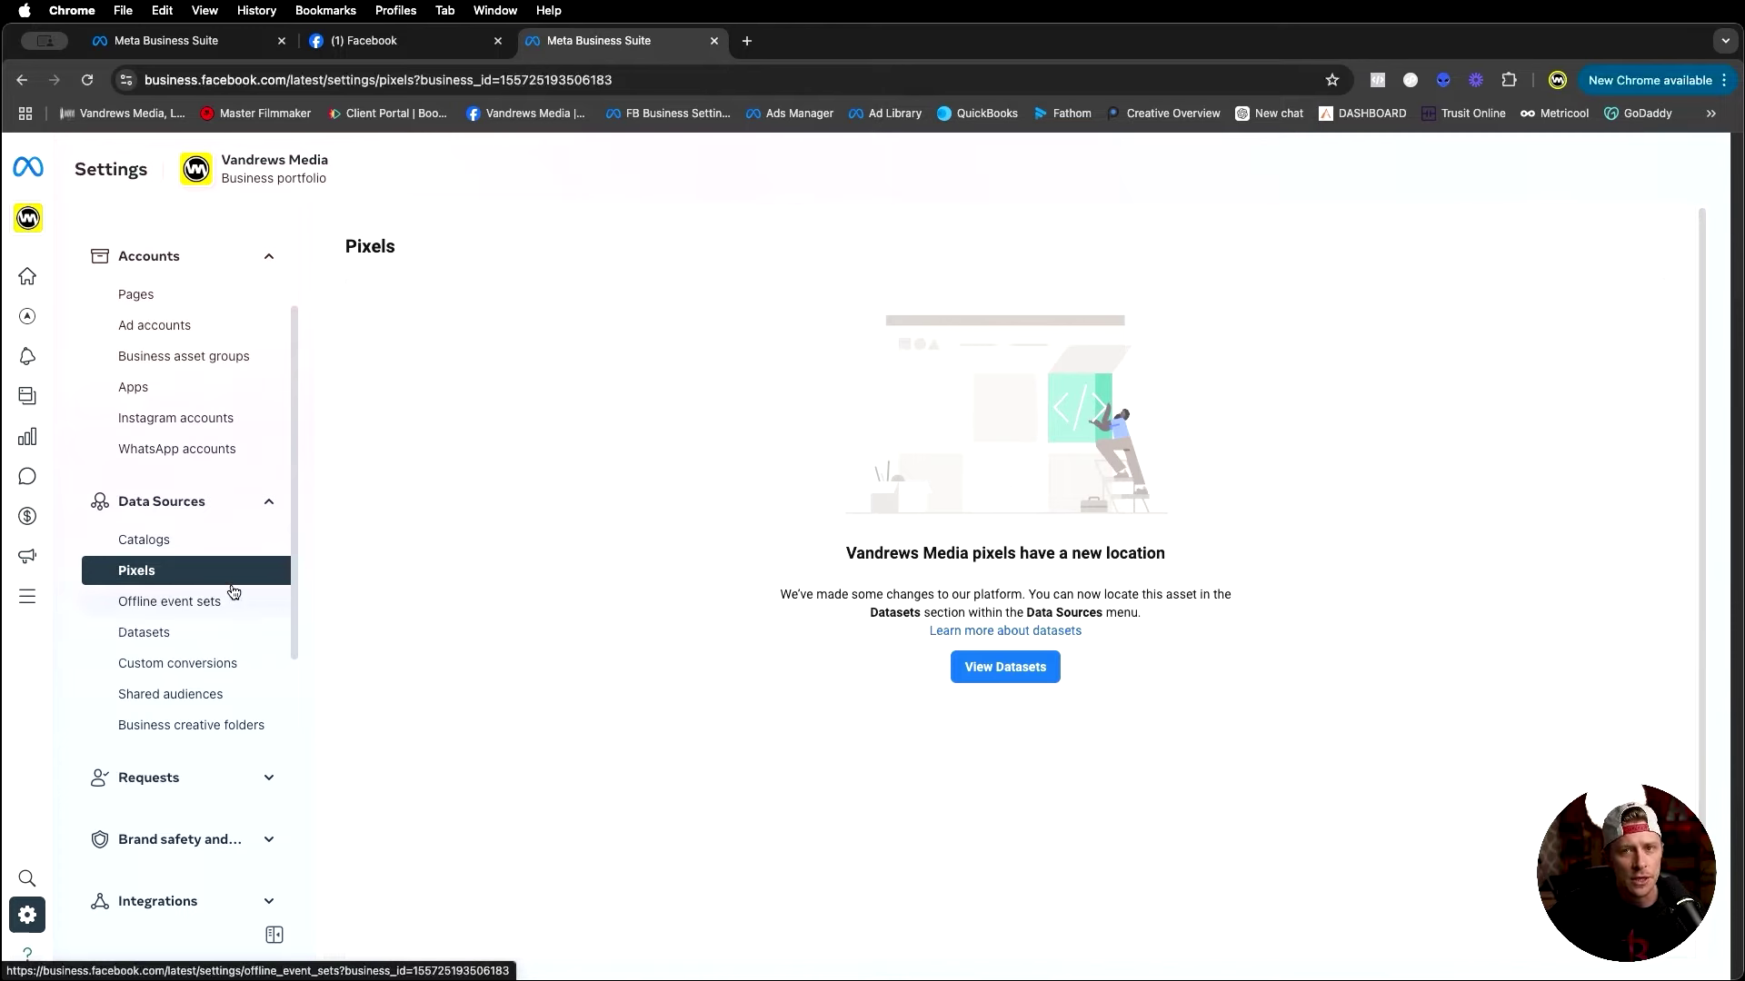
Open the portfolio's Datasets and look at the form for creating a new dataset, closing it without creating one
{"action": "left_click", "coordinate": [184, 638]}
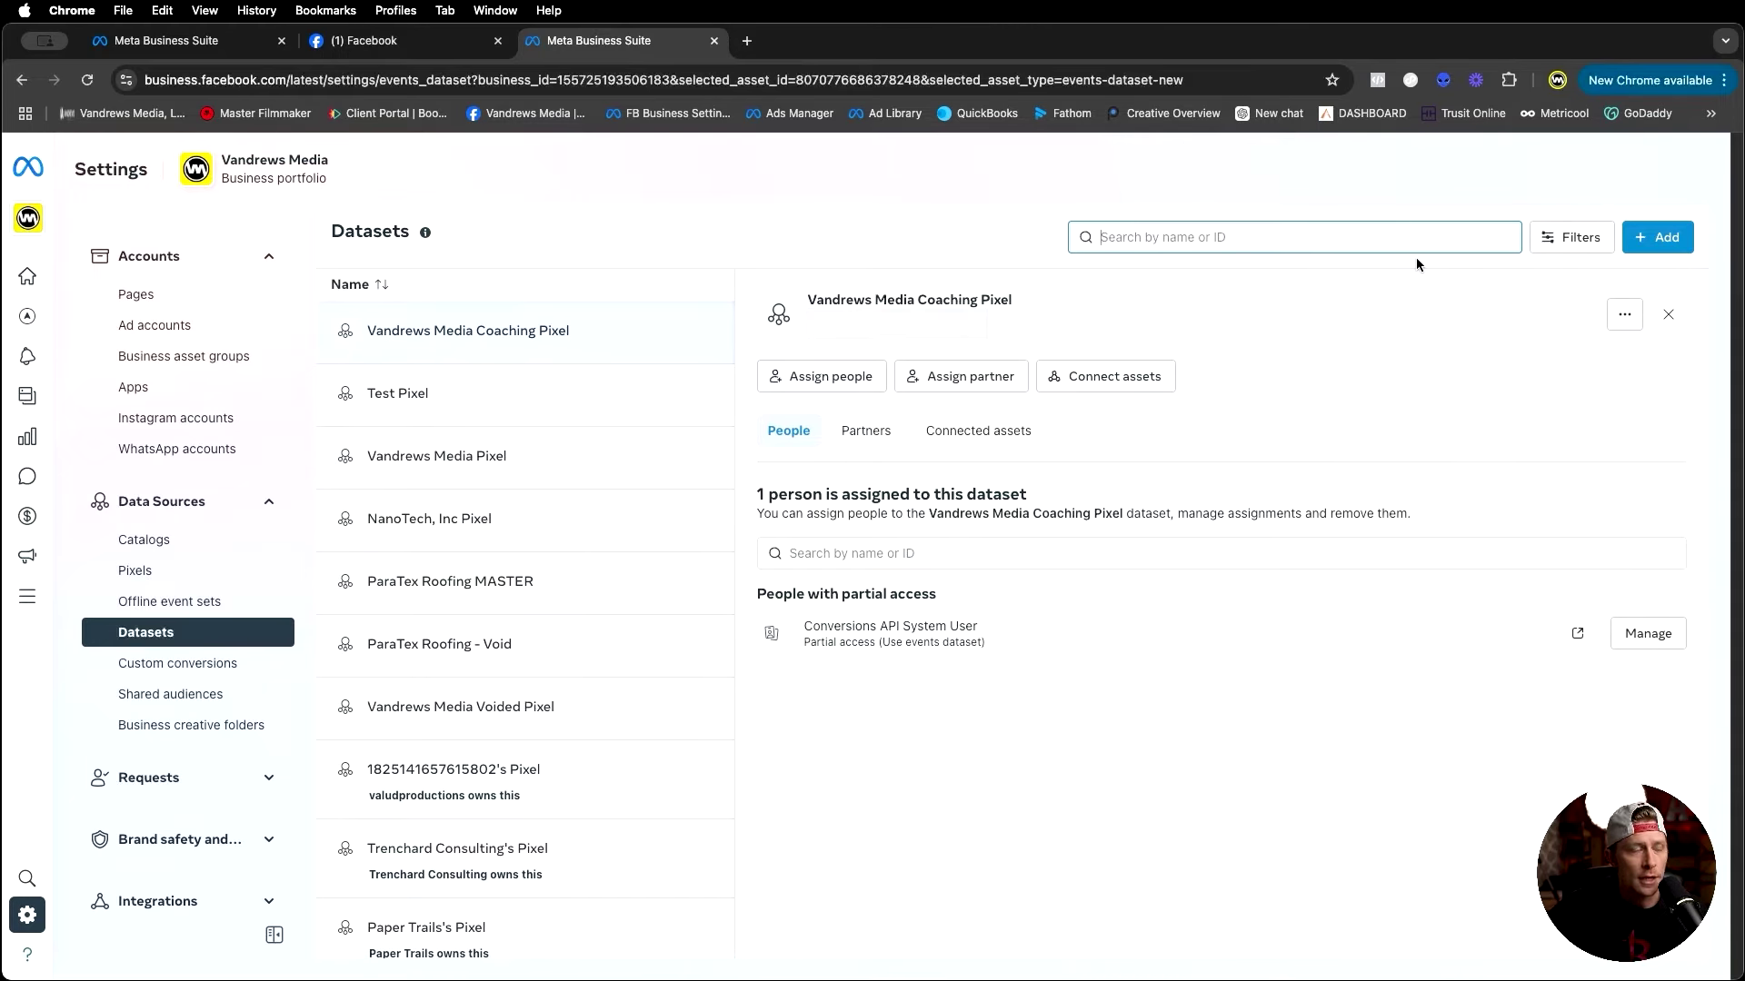
{"action": "left_click", "coordinate": [1661, 240]}
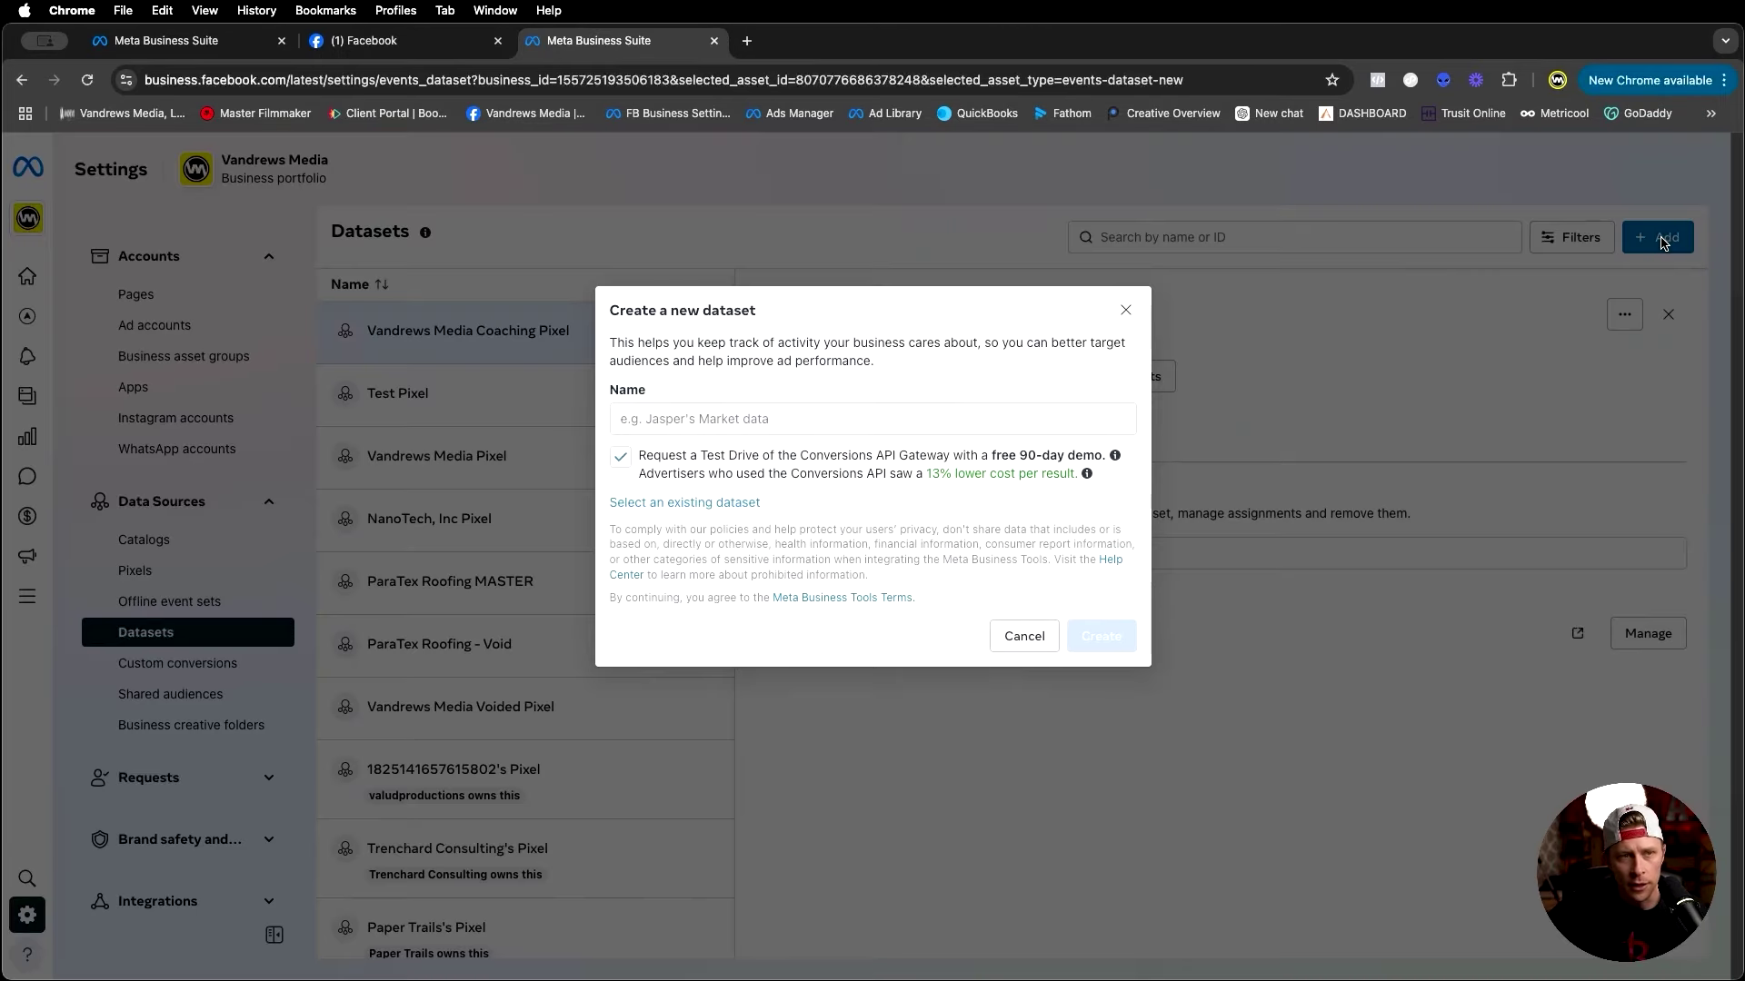
{"action": "left_click", "coordinate": [707, 418]}
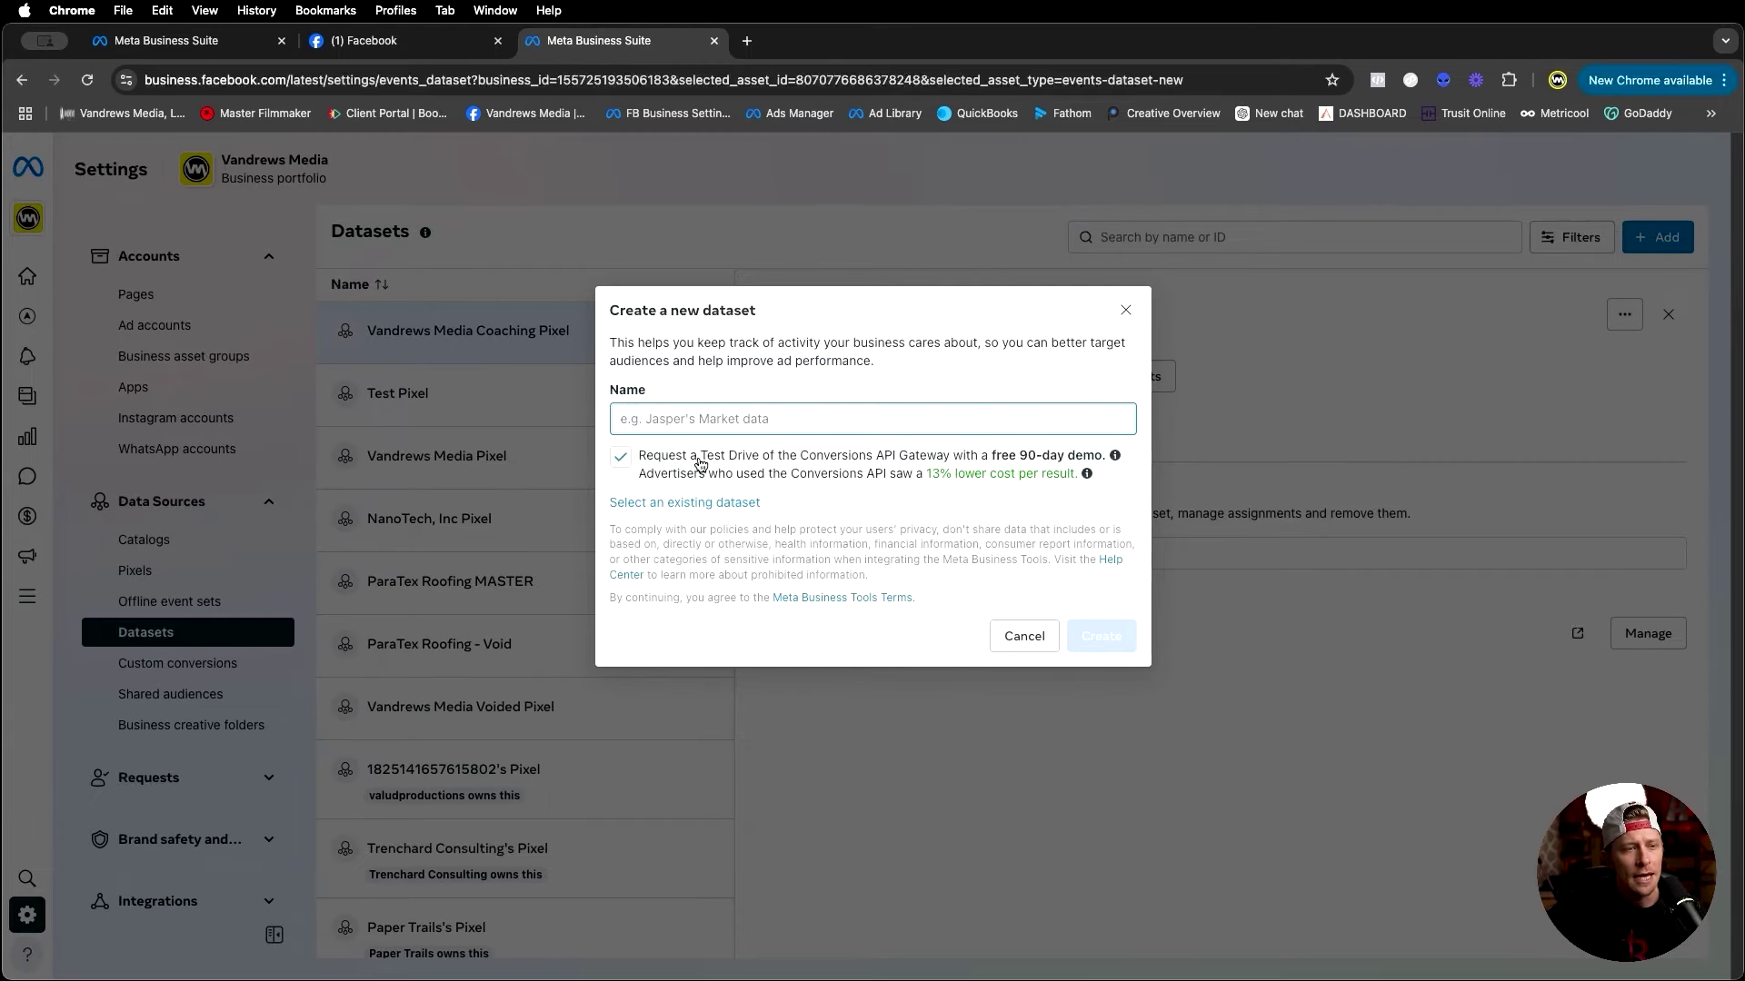
{"action": "left_click", "coordinate": [1129, 310]}
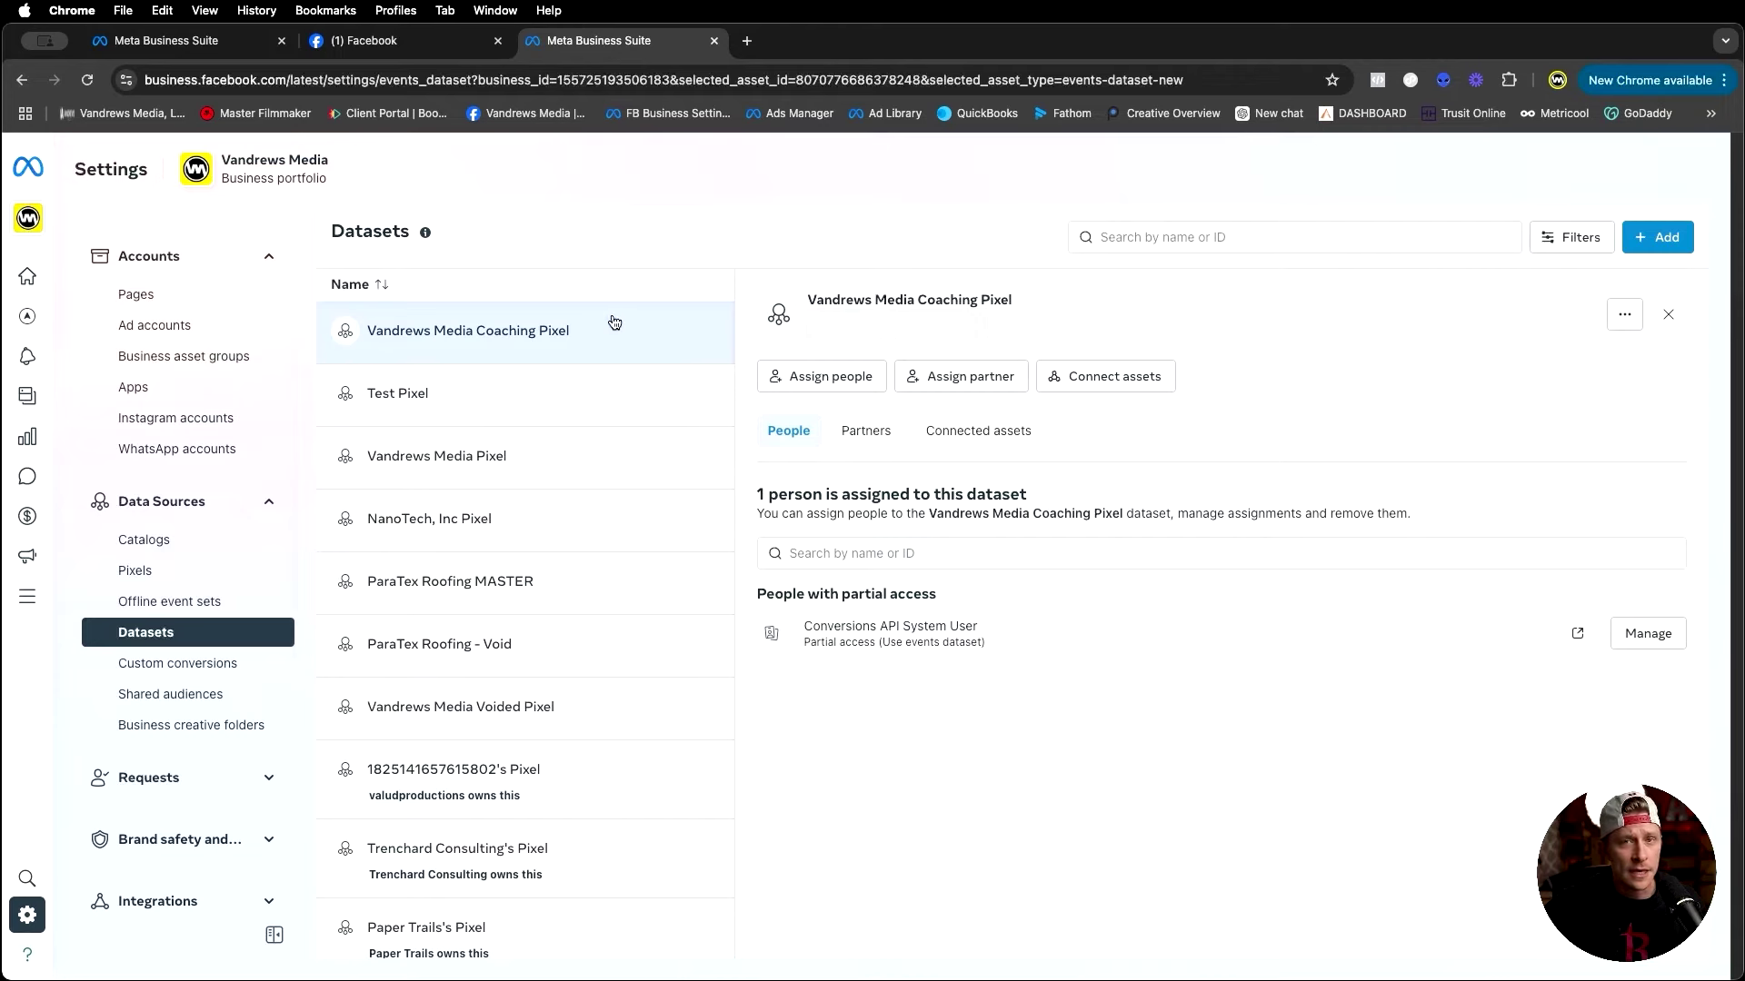
Open the portfolio's Domains under brand safety and look at the form for adding a domain, closing it without adding one
{"action": "scroll", "coordinate": [242, 558], "scroll_direction": "down", "scroll_amount": 3}
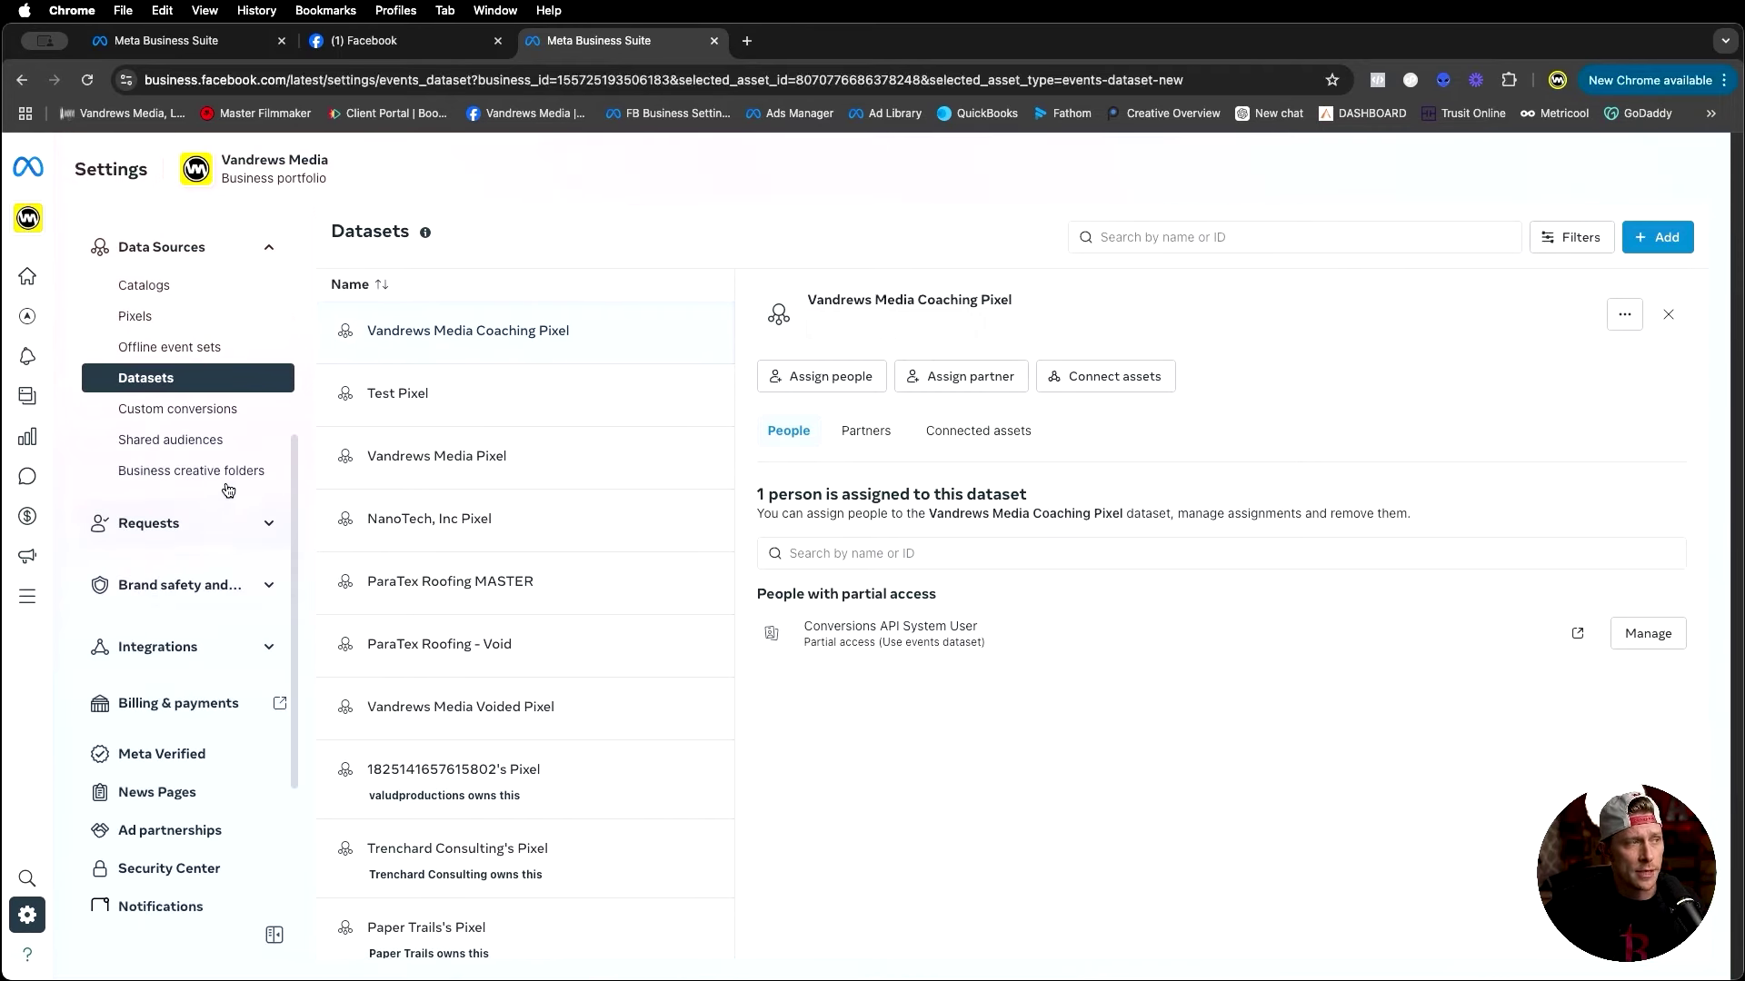
{"action": "scroll", "coordinate": [198, 474], "scroll_direction": "down", "scroll_amount": 1}
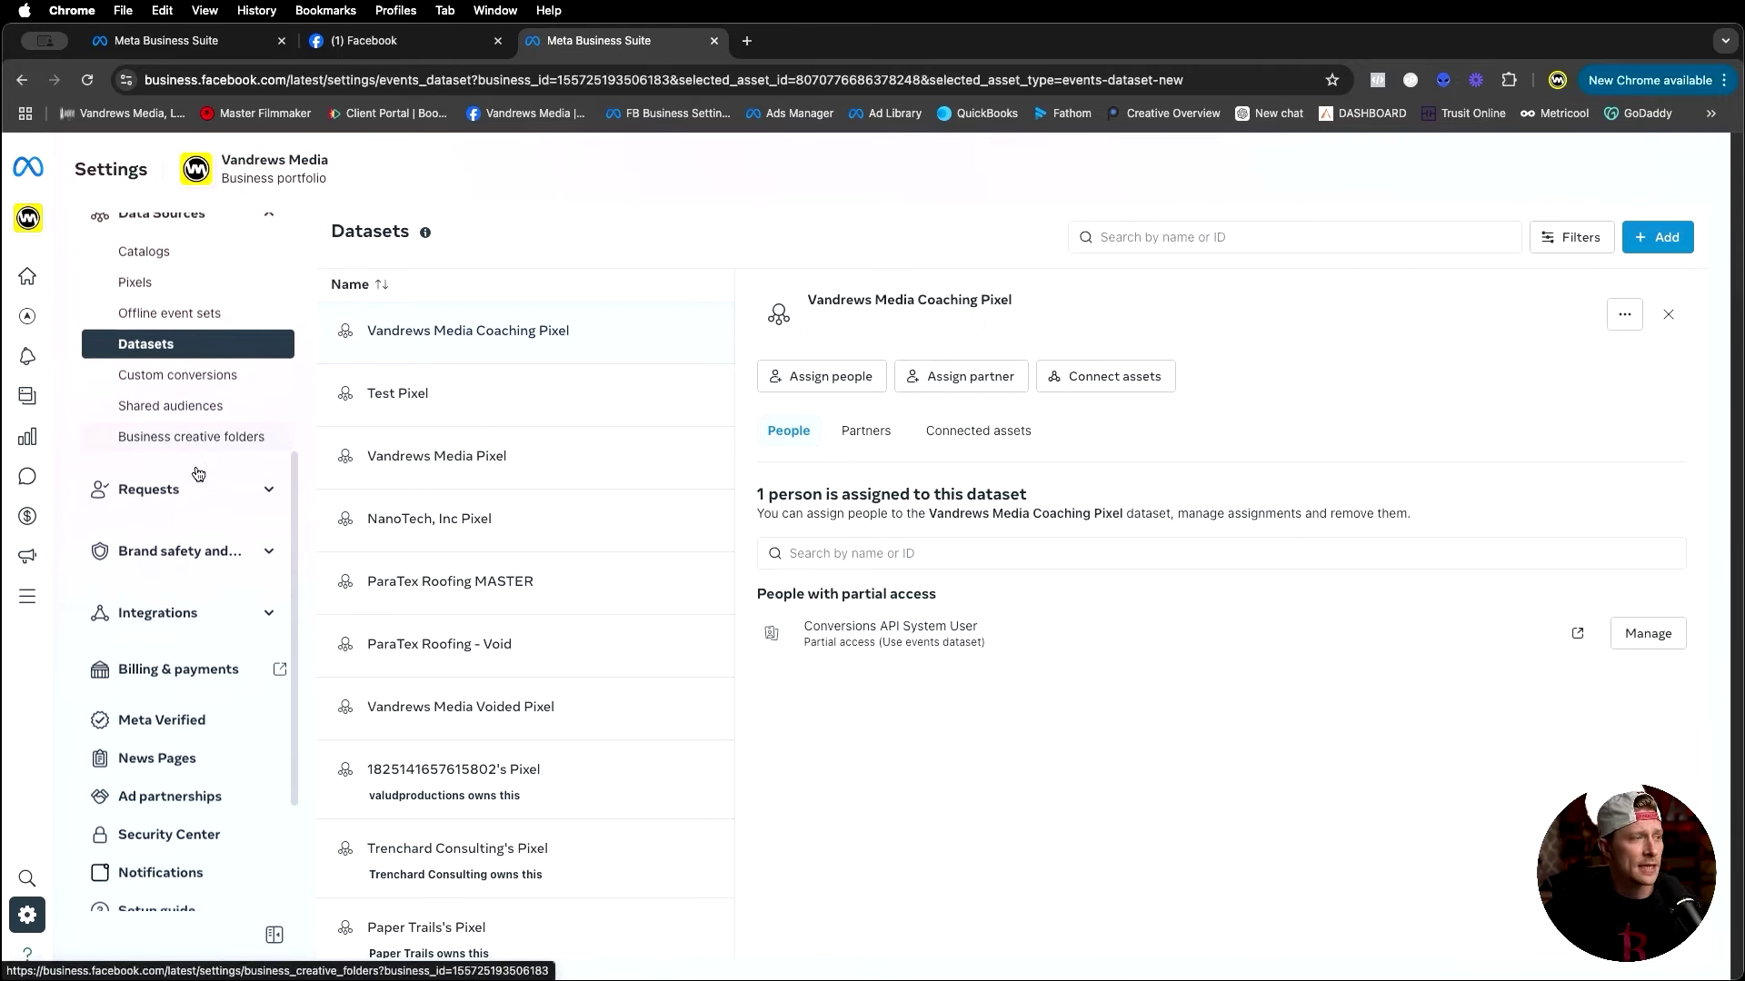
{"action": "left_click", "coordinate": [201, 549]}
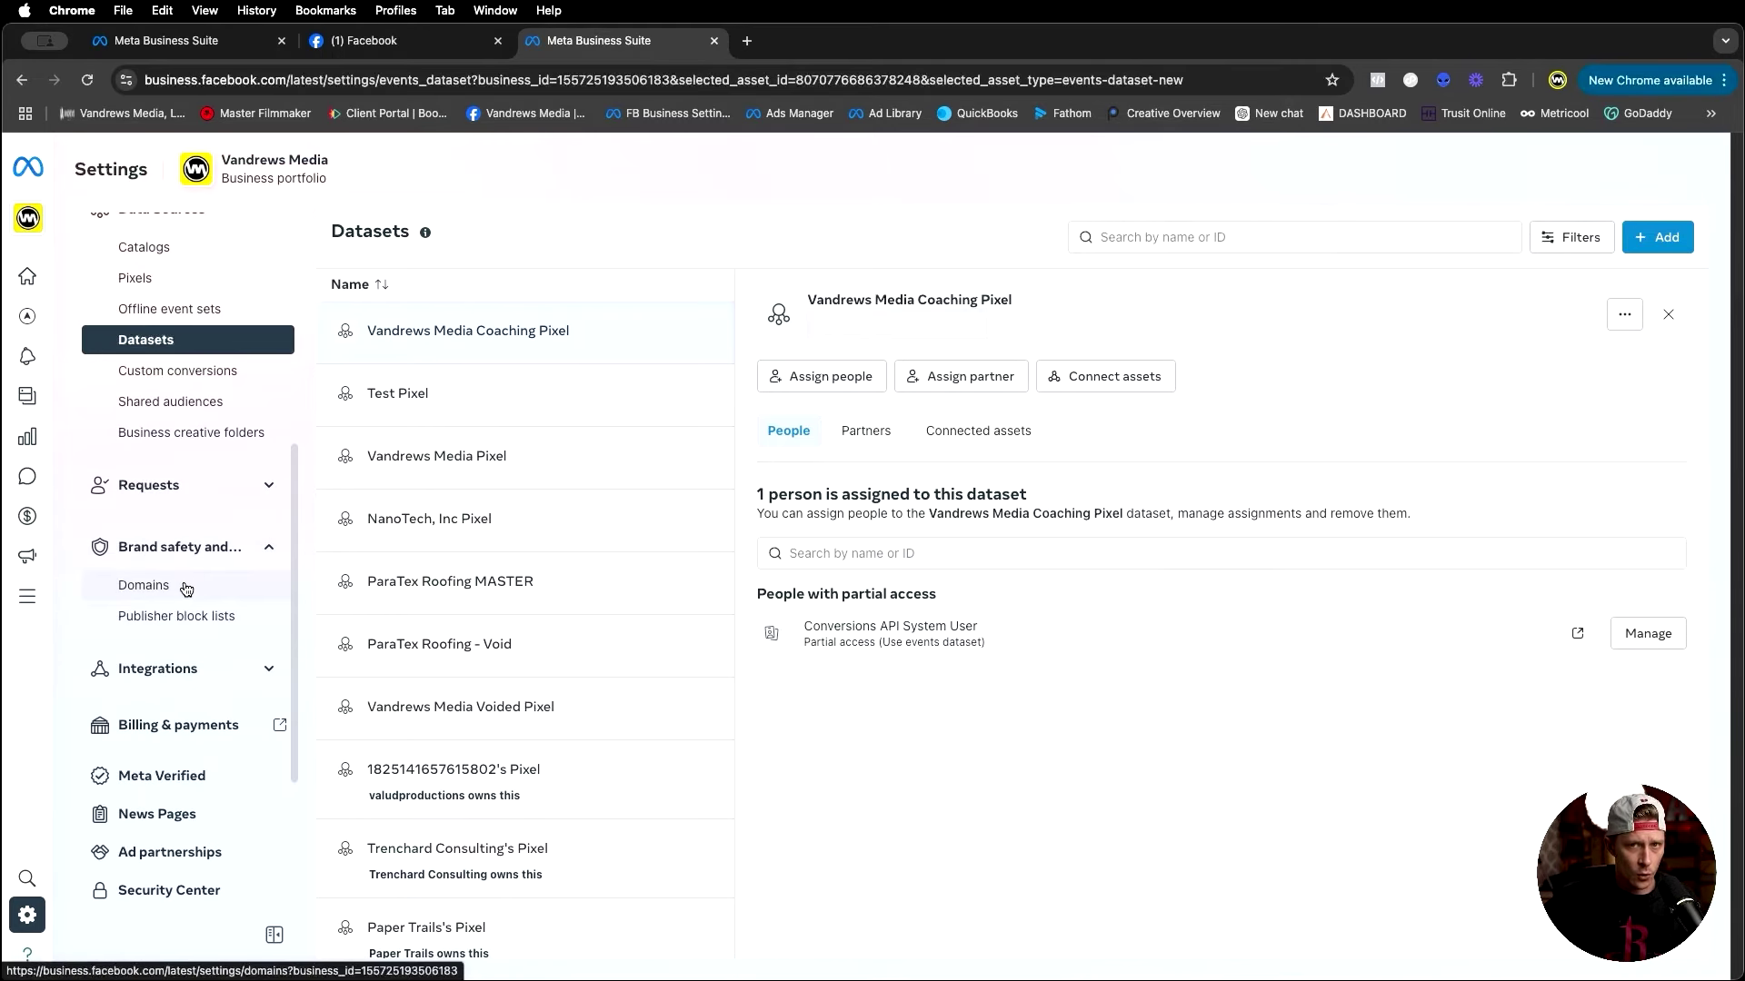
{"action": "left_click", "coordinate": [185, 587]}
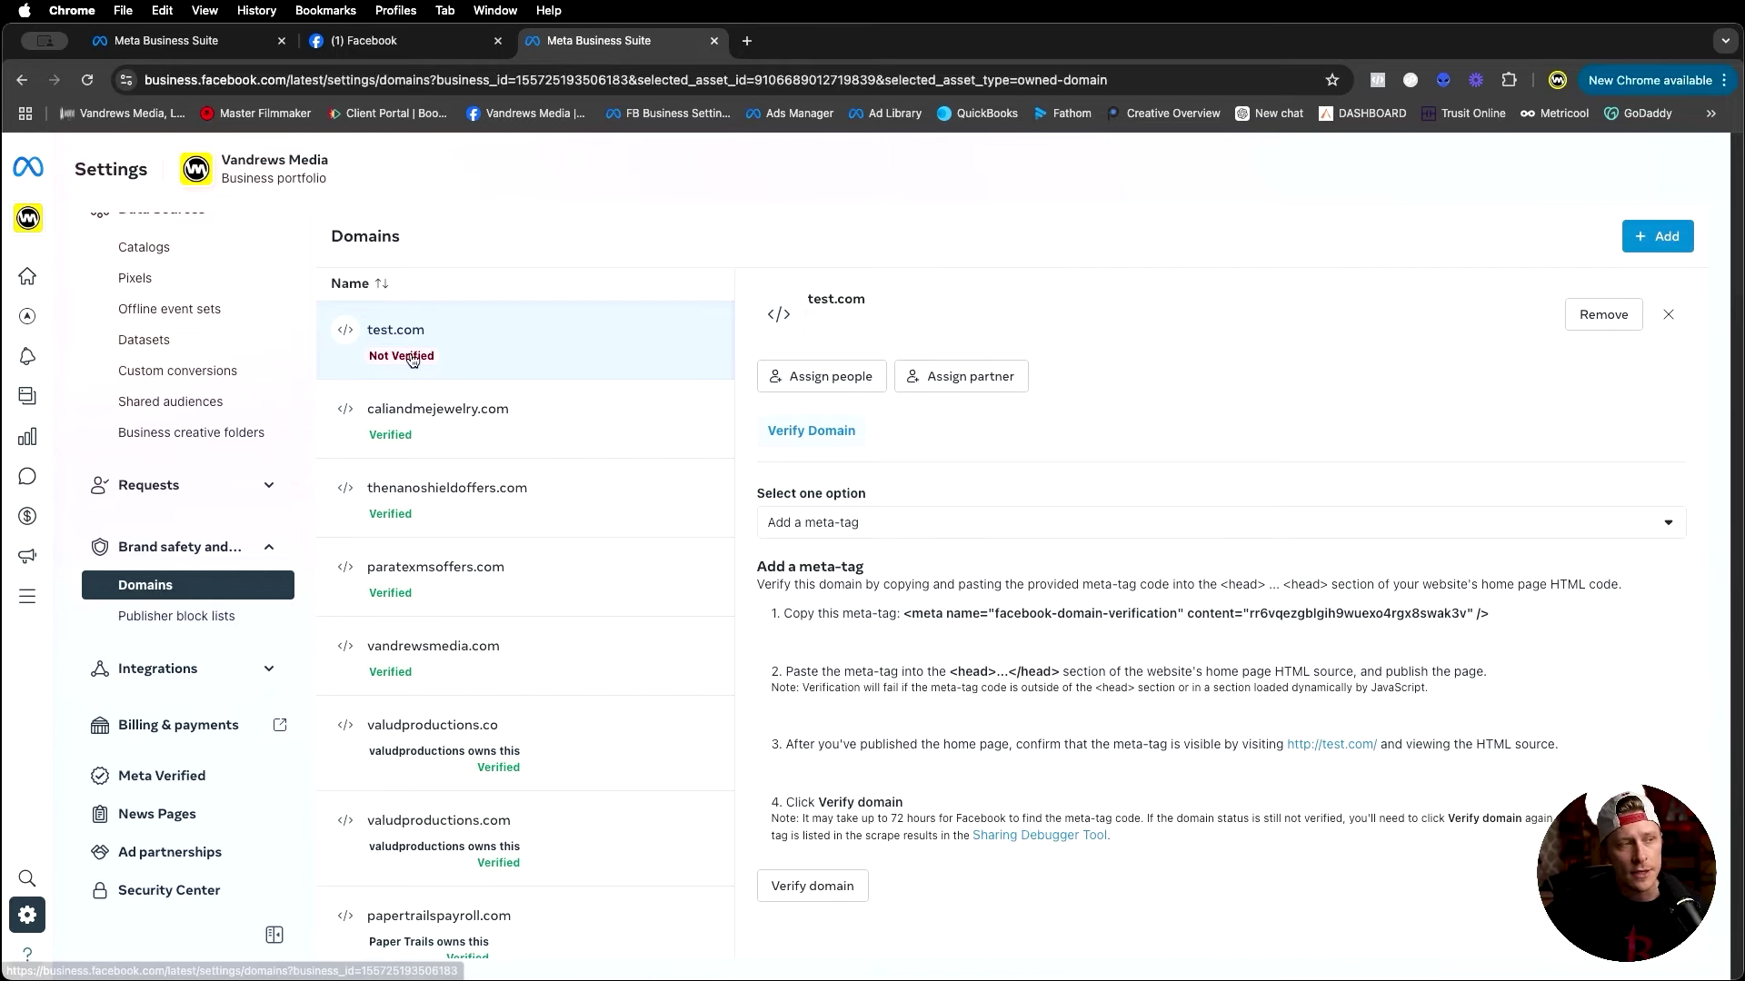
{"action": "left_click", "coordinate": [1646, 246]}
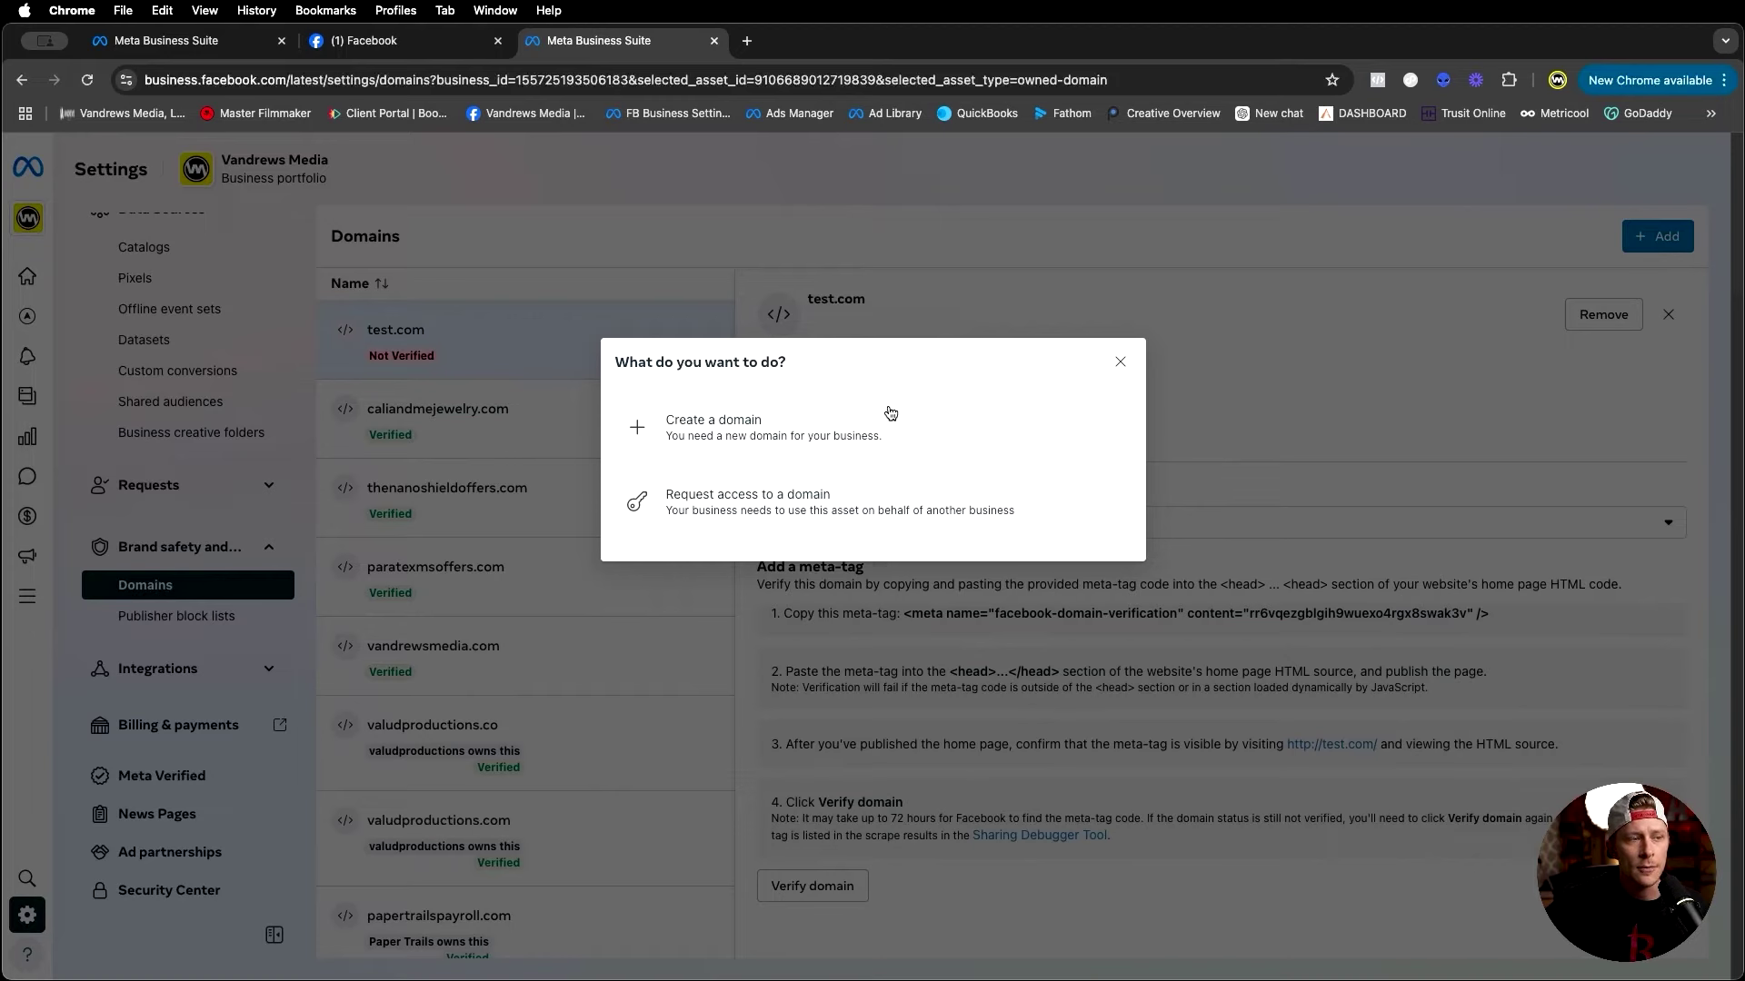
{"action": "left_click", "coordinate": [864, 440]}
{"action": "left_click", "coordinate": [705, 487]}
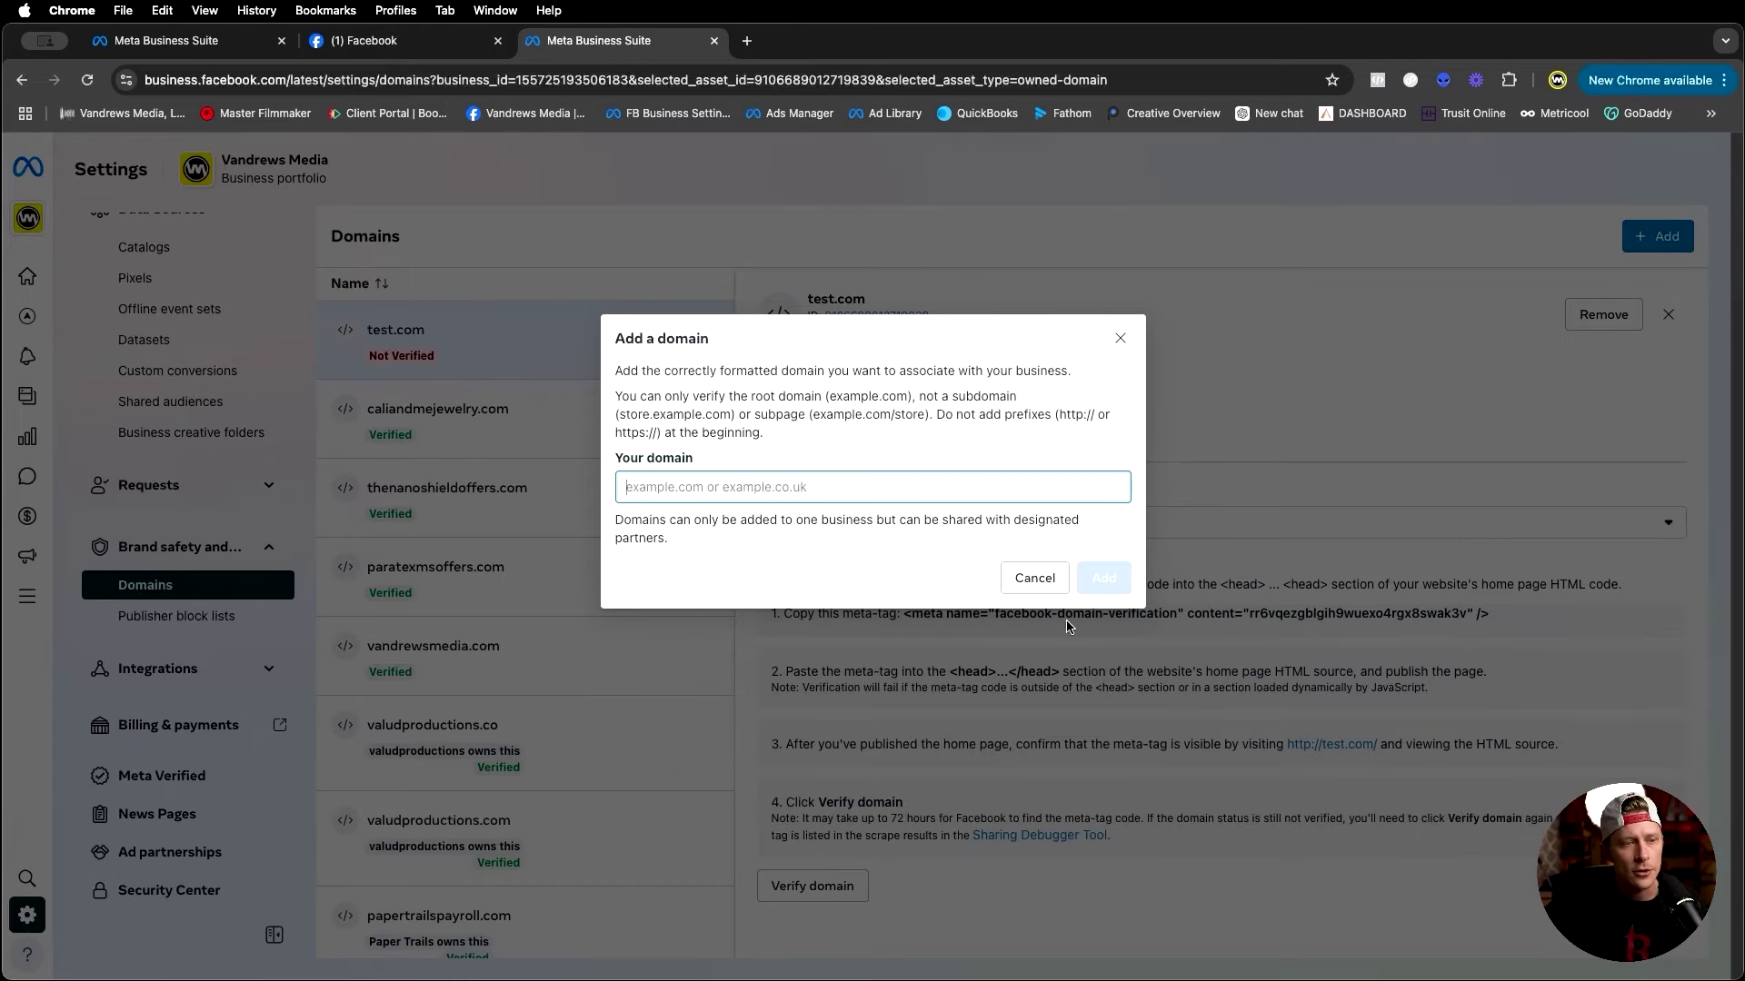
{"action": "left_click", "coordinate": [1121, 338]}
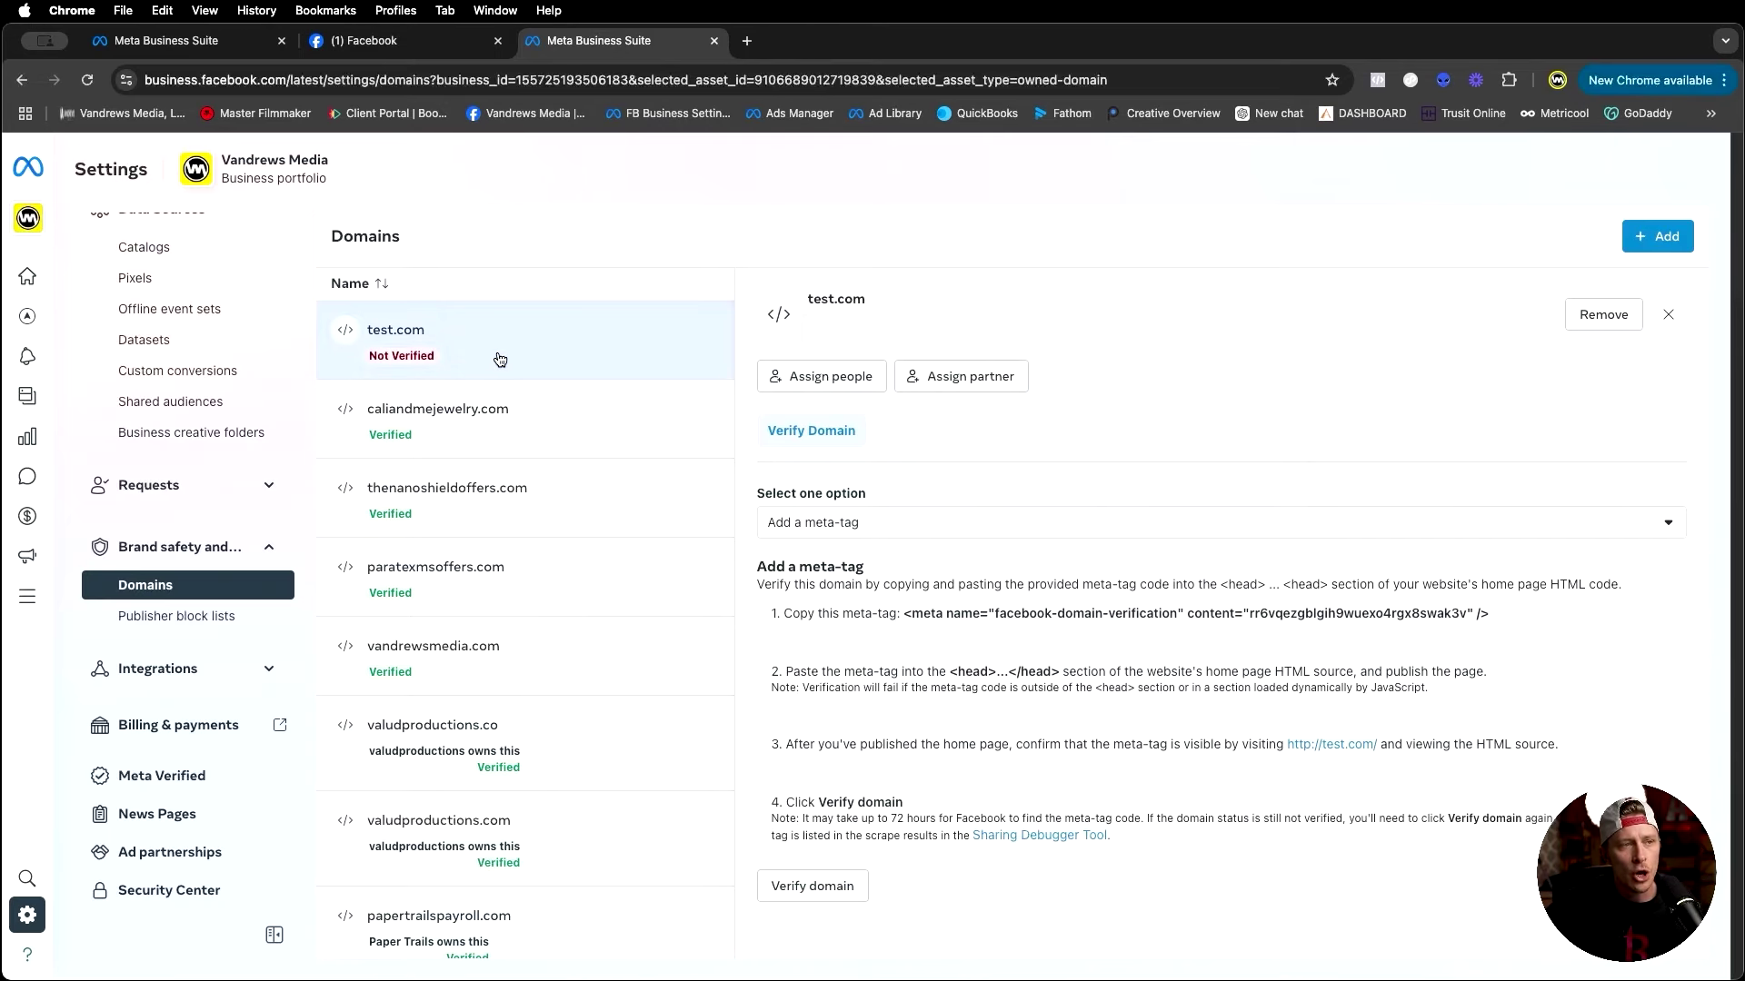
For test.com, choose the verification option Update the DNS TXT record with your domain registrar, and copy the TXT record to the clipboard
{"action": "left_click", "coordinate": [876, 525]}
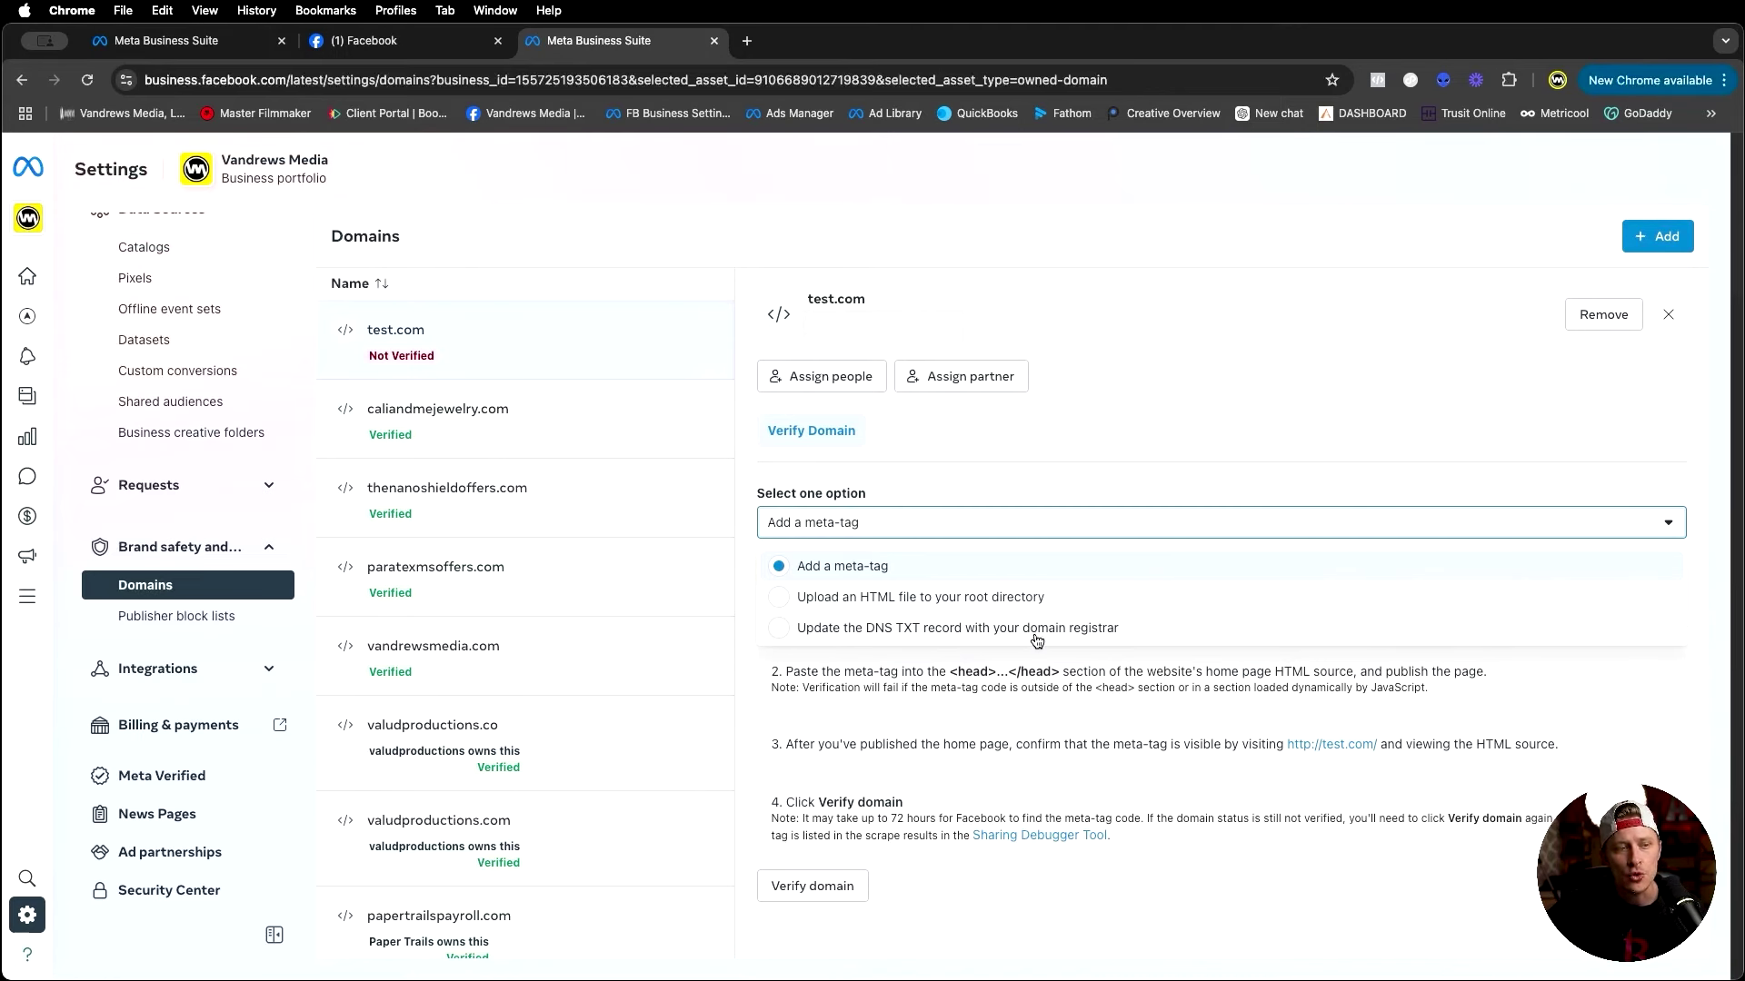
{"action": "left_click", "coordinate": [1172, 441]}
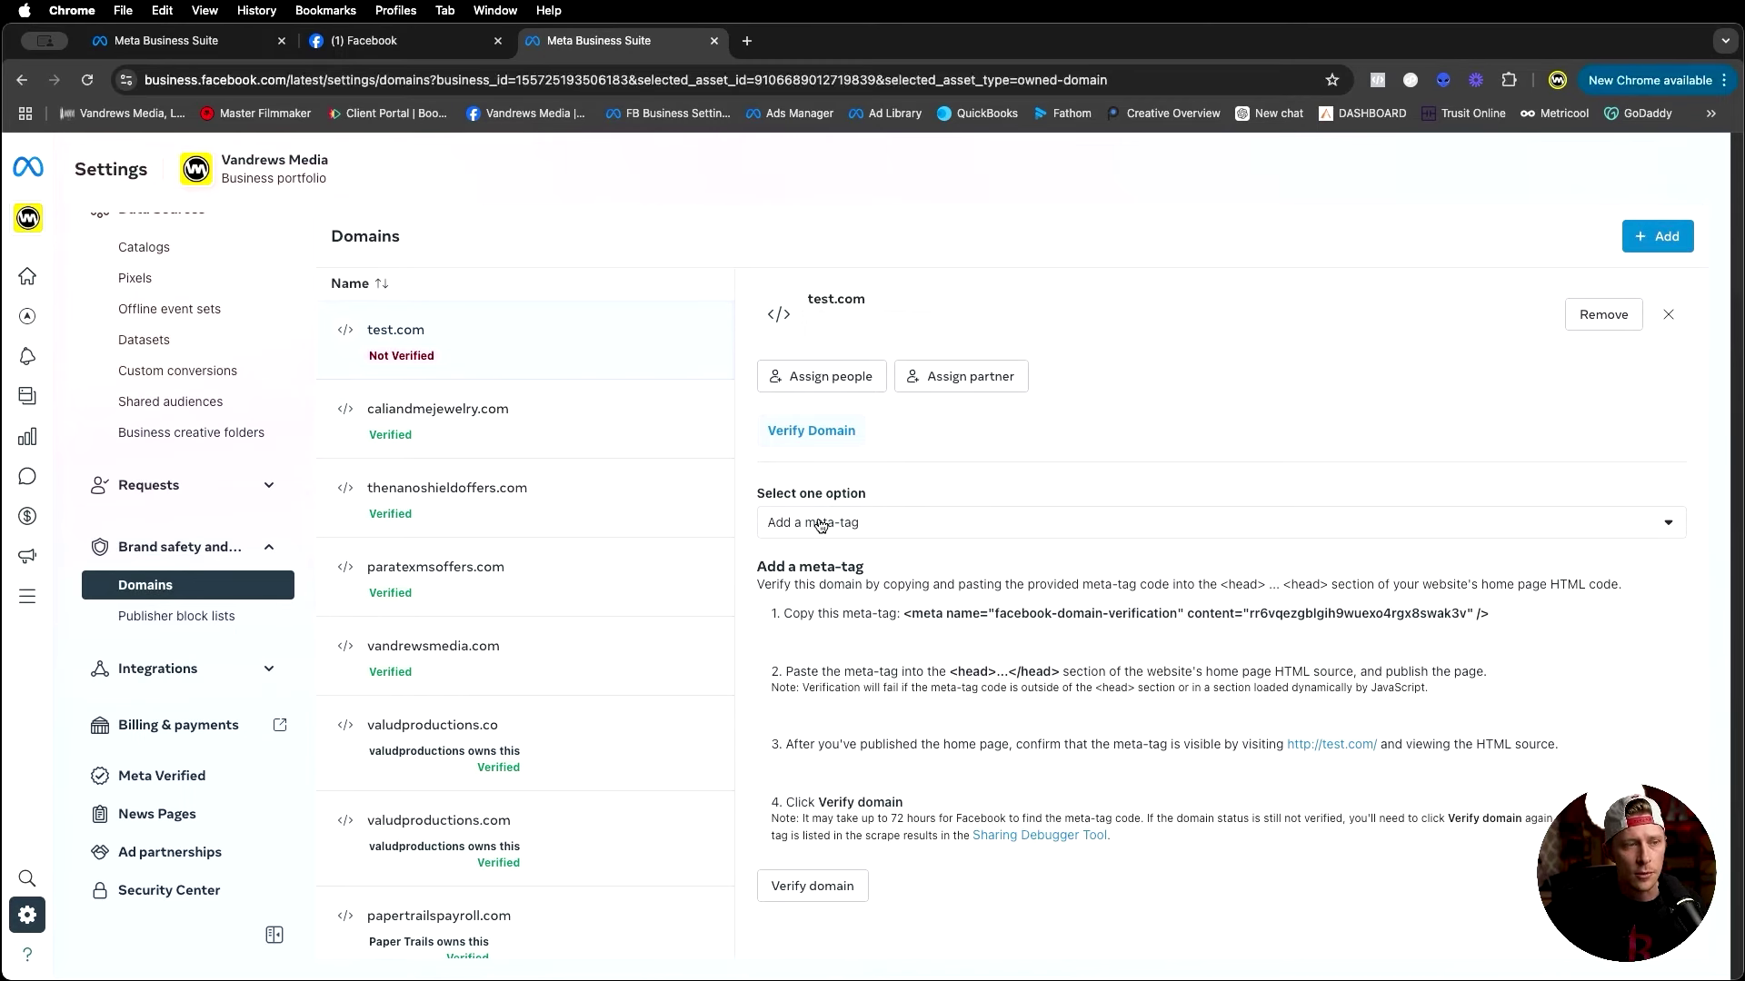
{"action": "left_click", "coordinate": [918, 523]}
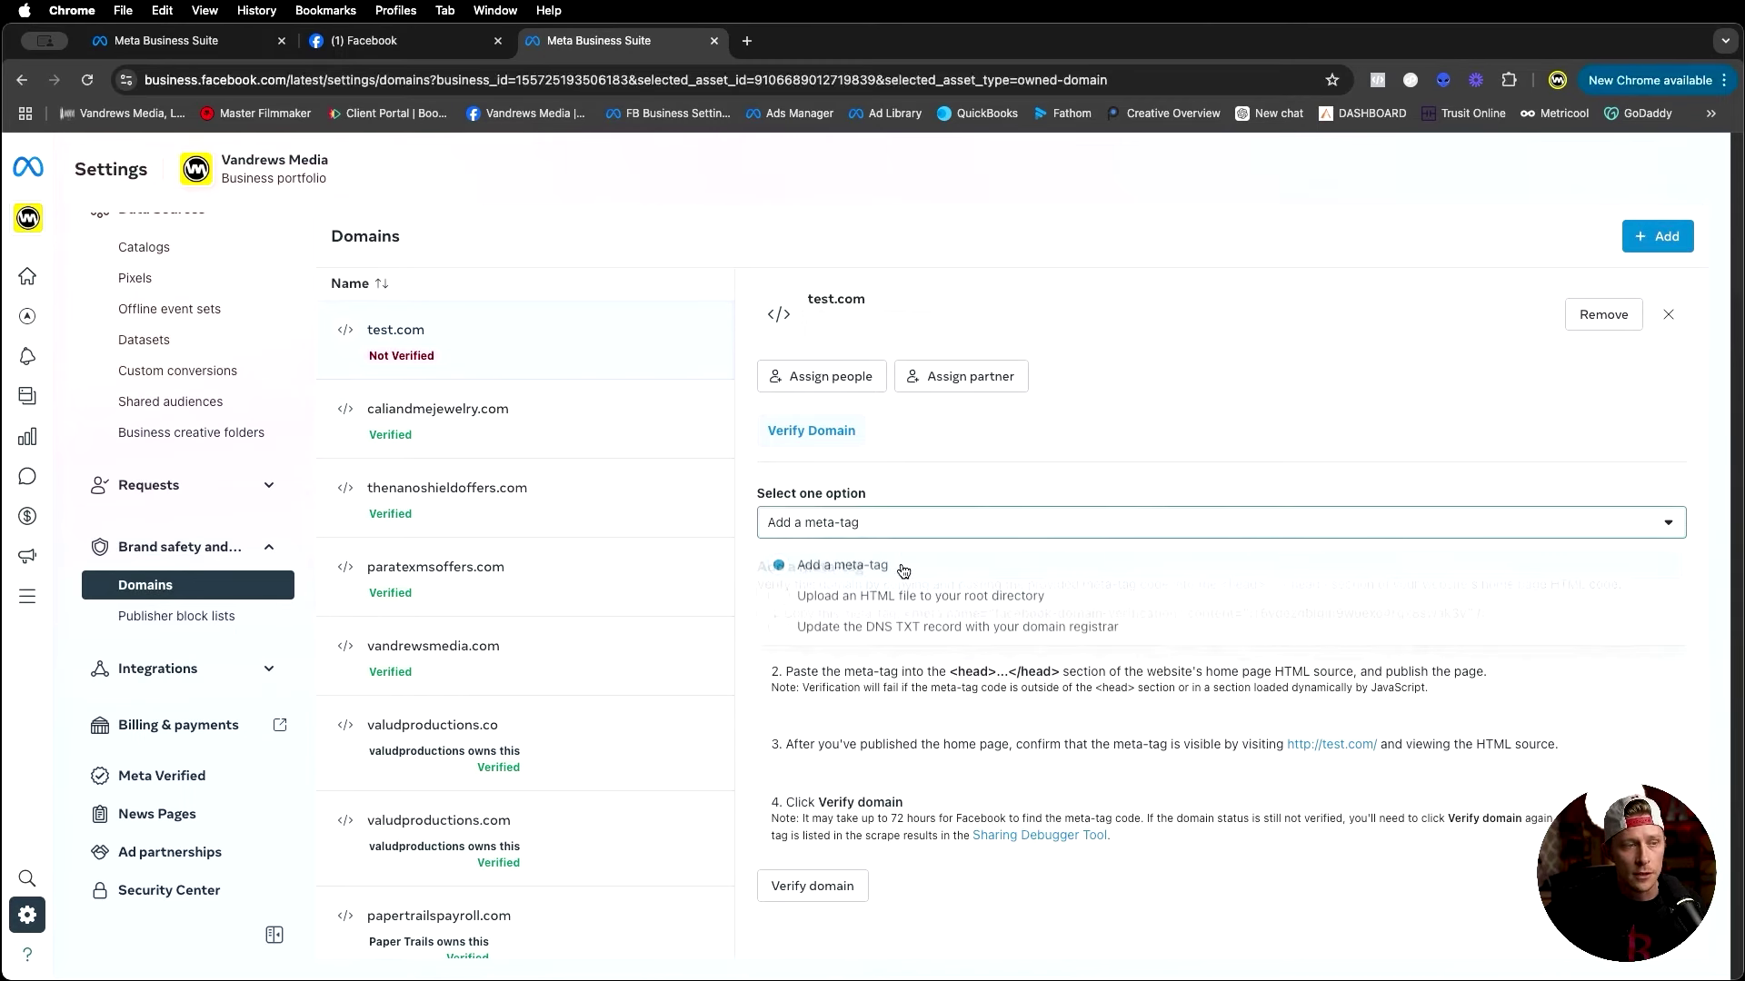
{"action": "left_click", "coordinate": [858, 627]}
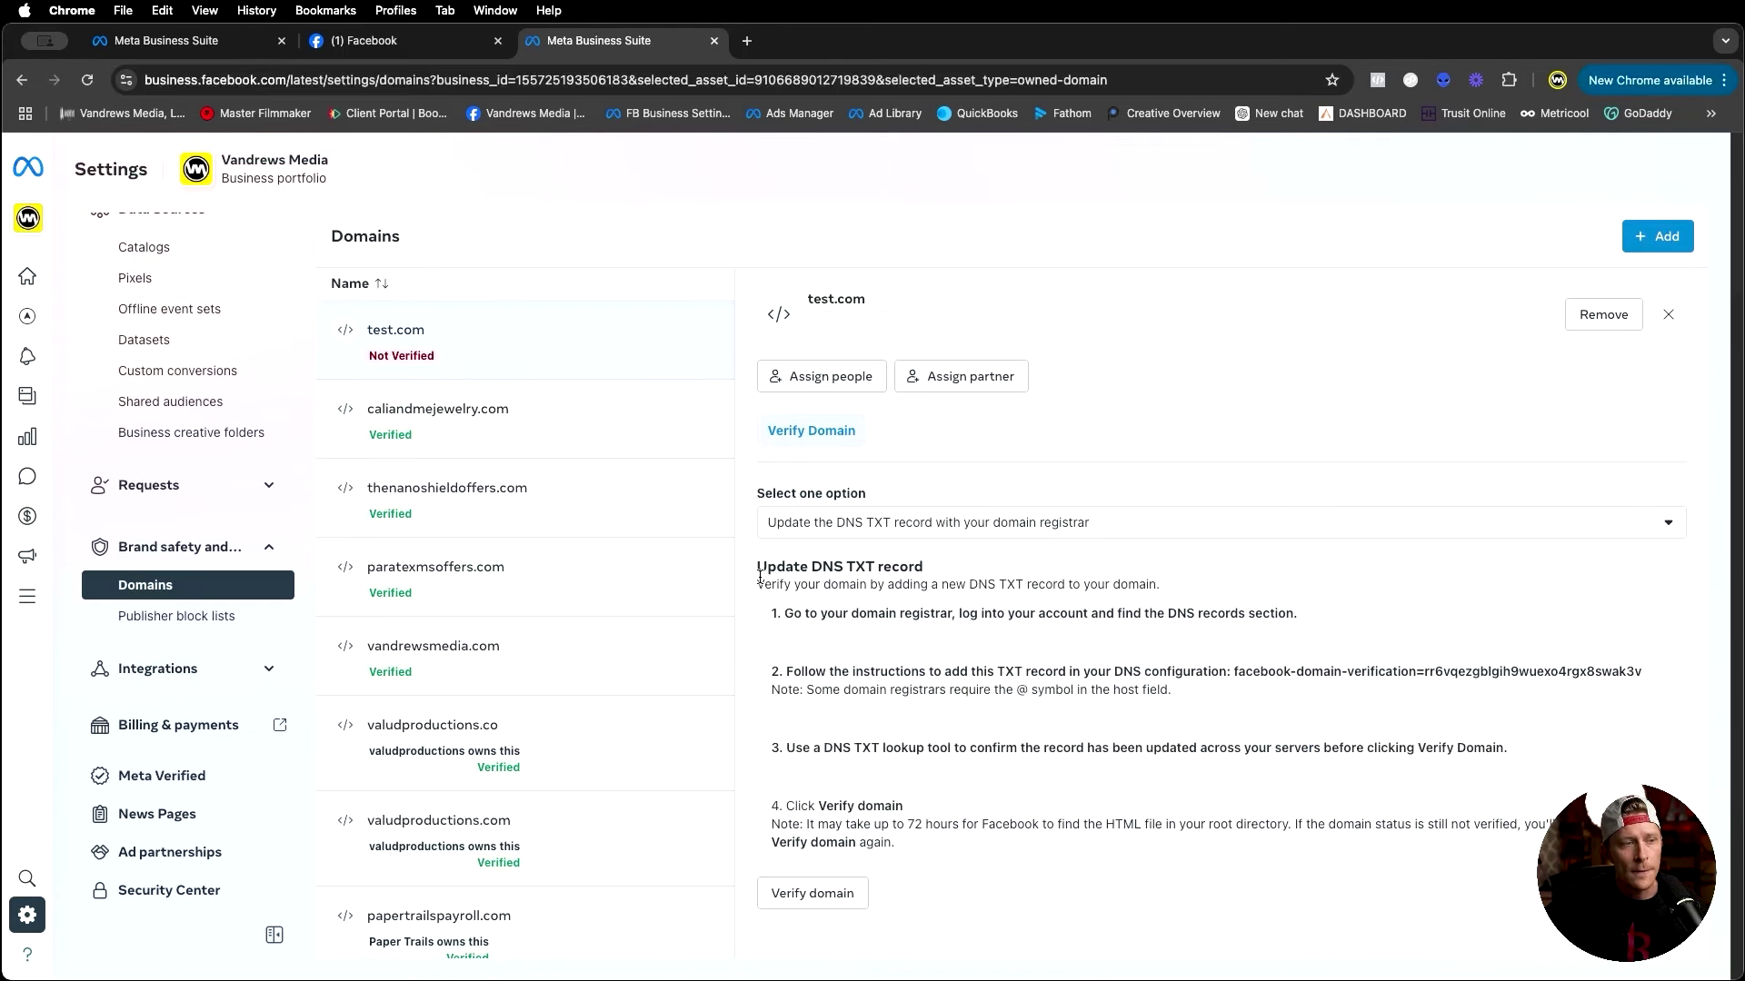
{"action": "left_click_drag", "start_coordinate": [764, 609], "coordinate": [829, 600]}
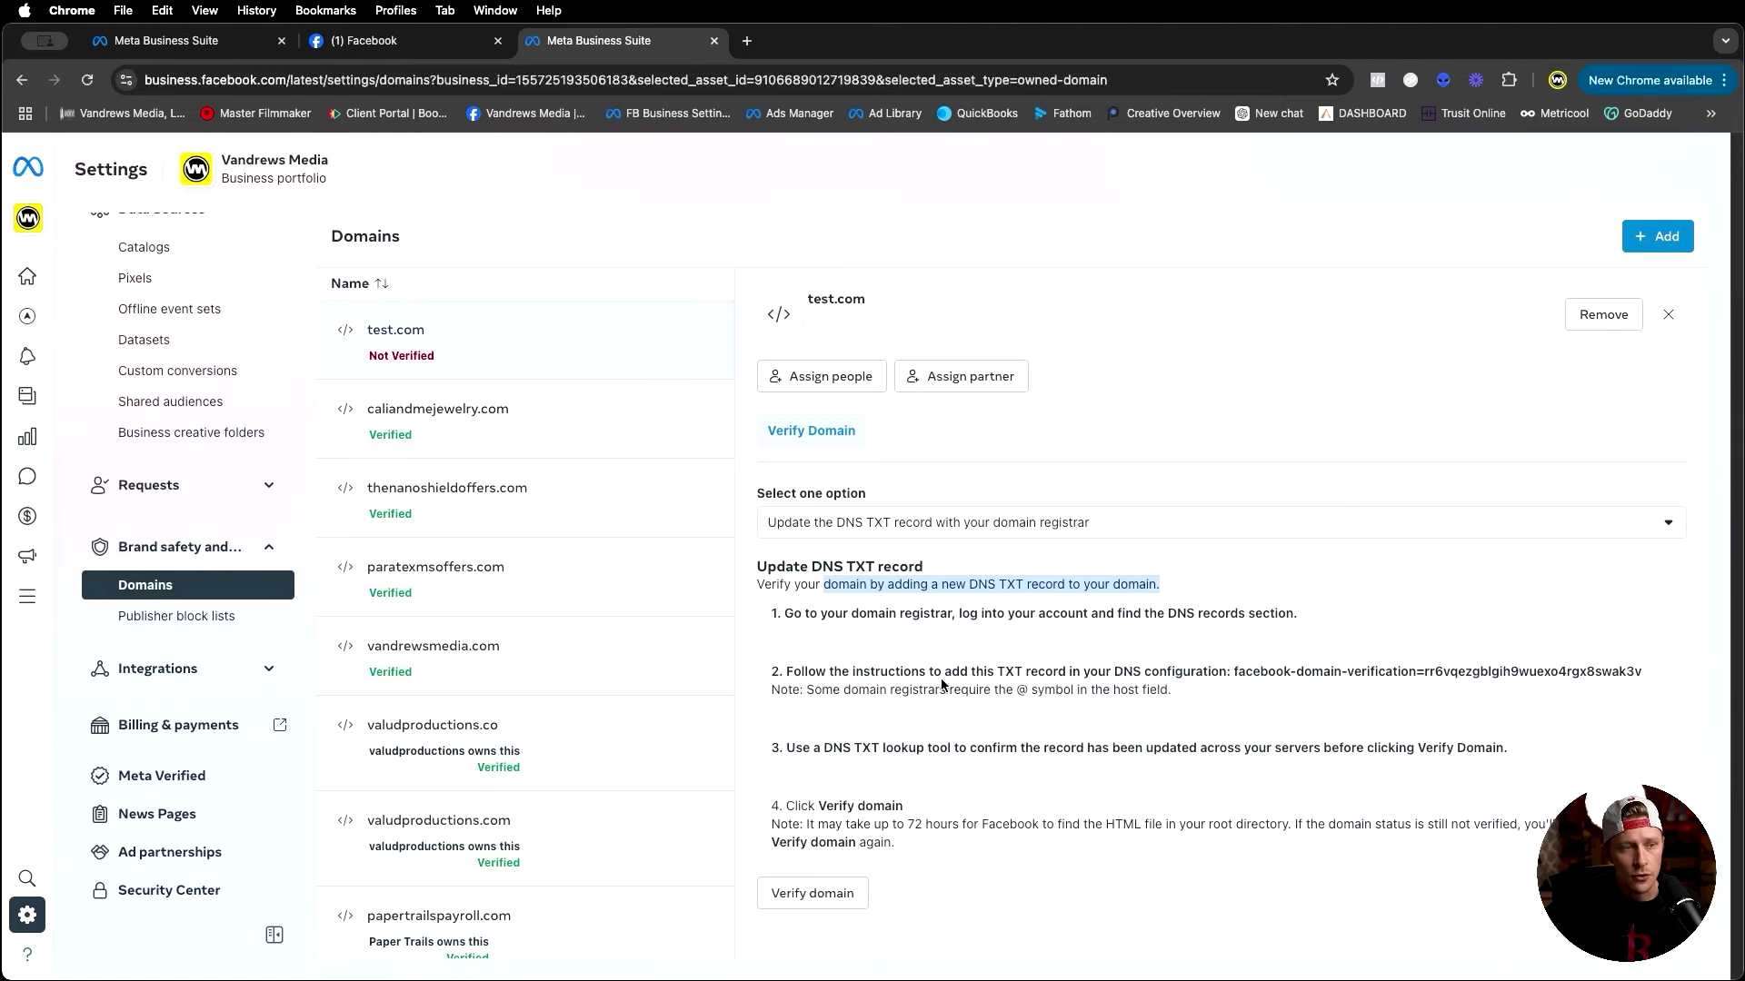
{"action": "left_click_drag", "start_coordinate": [1234, 673], "coordinate": [1639, 668]}
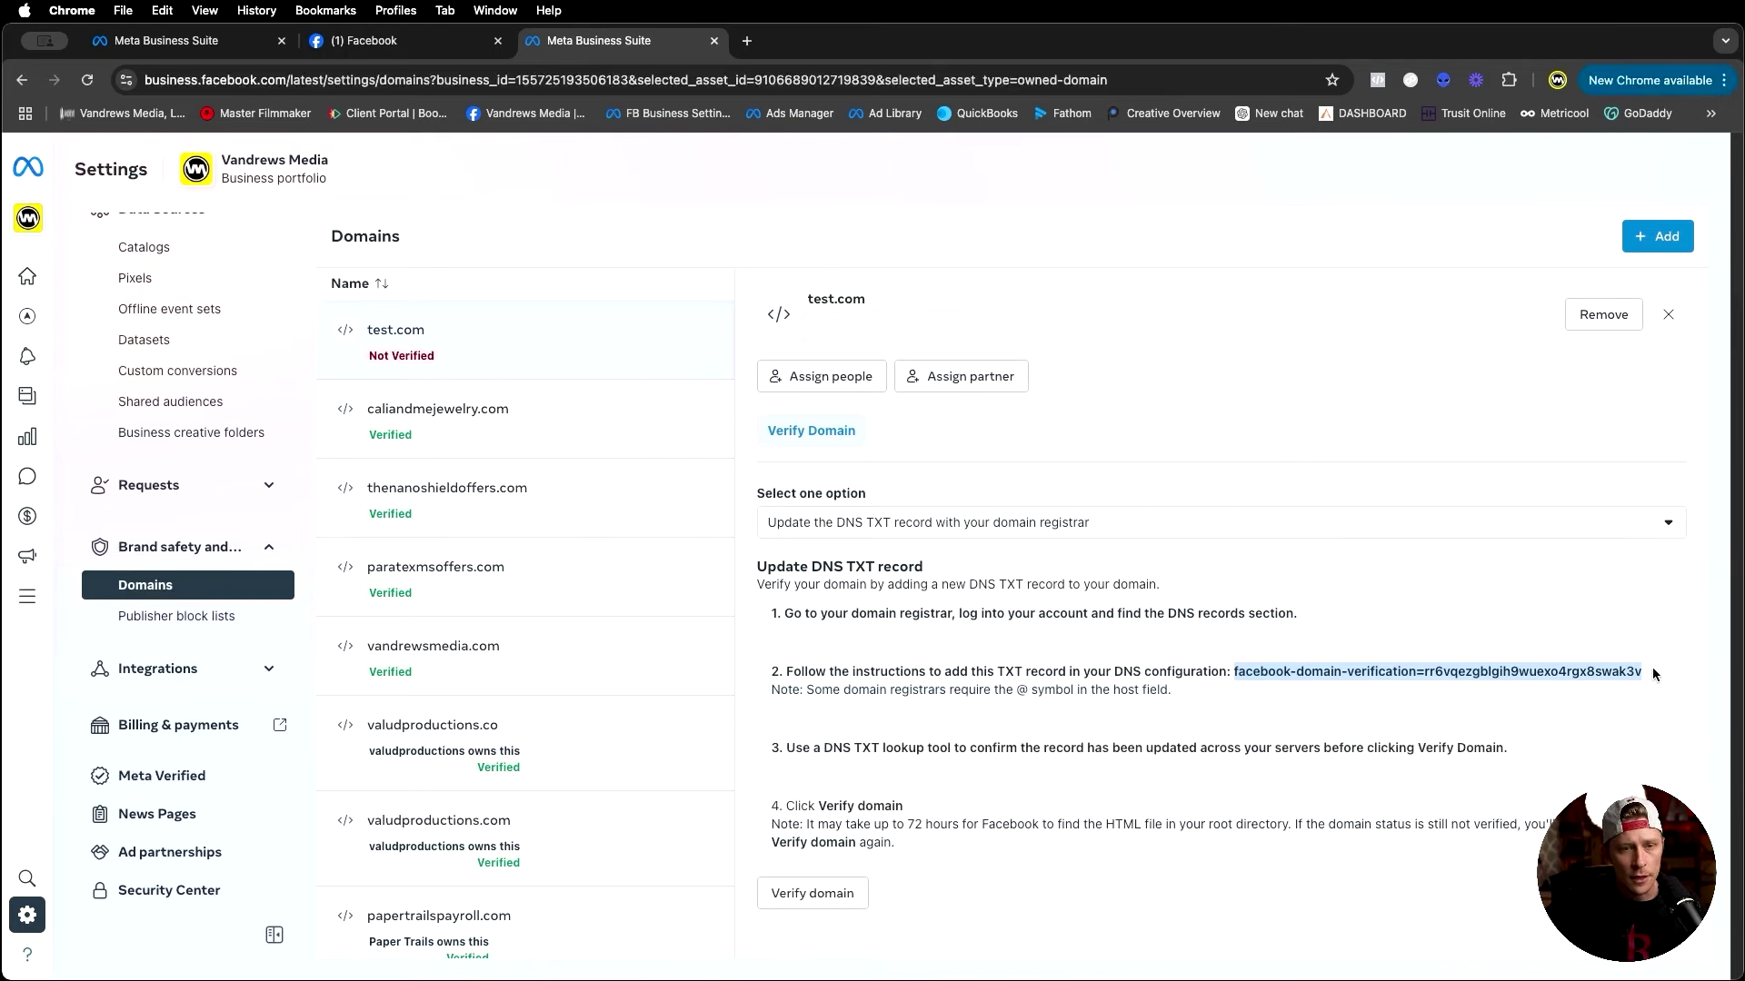
{"action": "right_click", "coordinate": [1639, 672]}
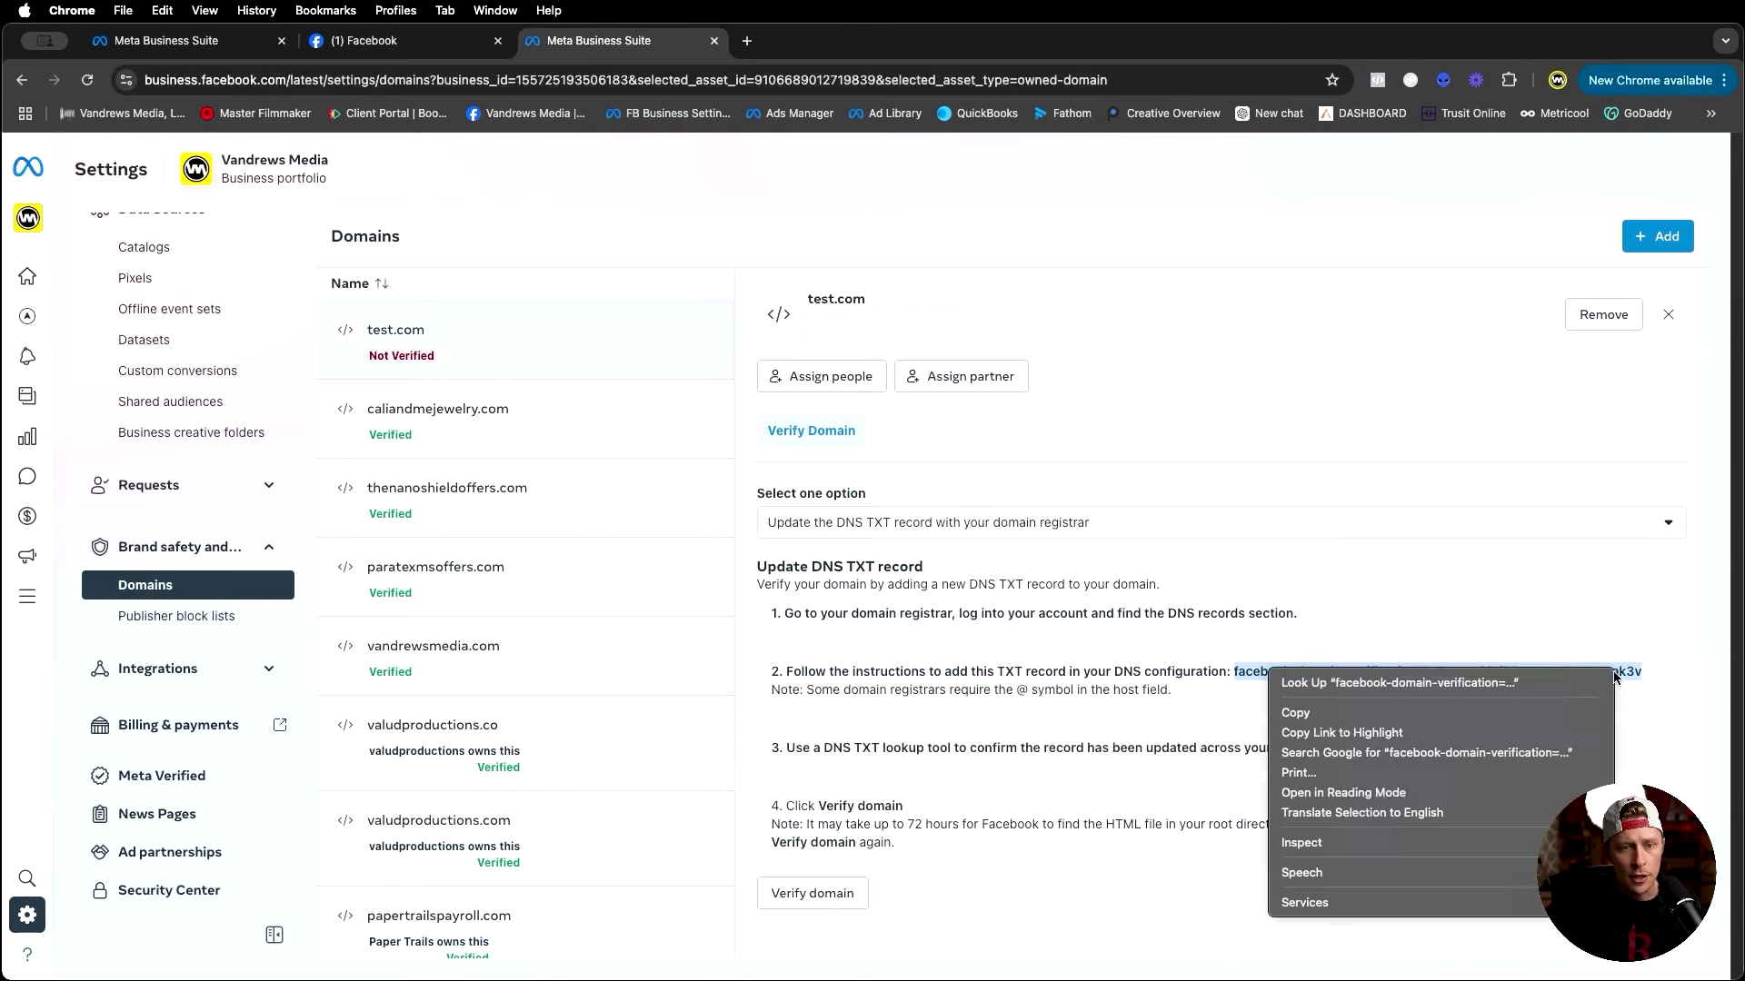
{"action": "left_click", "coordinate": [1490, 711]}
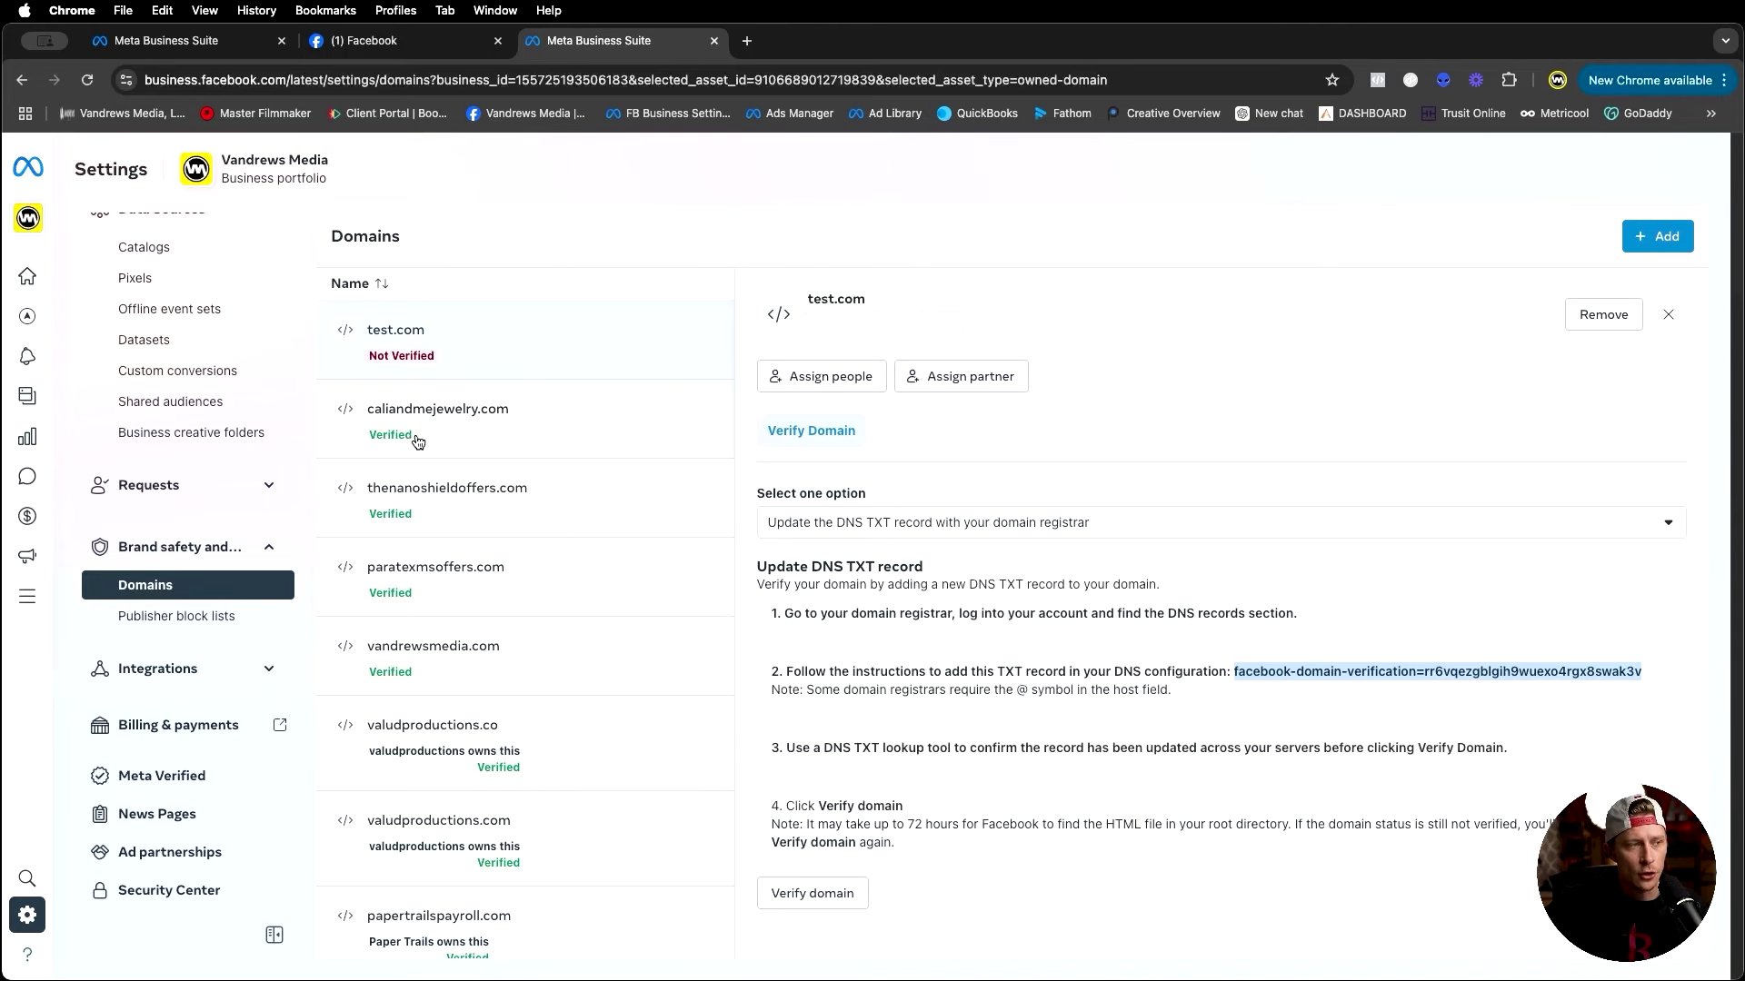
View the details of the caliandmejewelry.com domain, and open Leads Access among the portfolio's integrations
{"action": "left_click_drag", "start_coordinate": [416, 439], "coordinate": [355, 442]}
{"action": "left_click", "coordinate": [467, 431]}
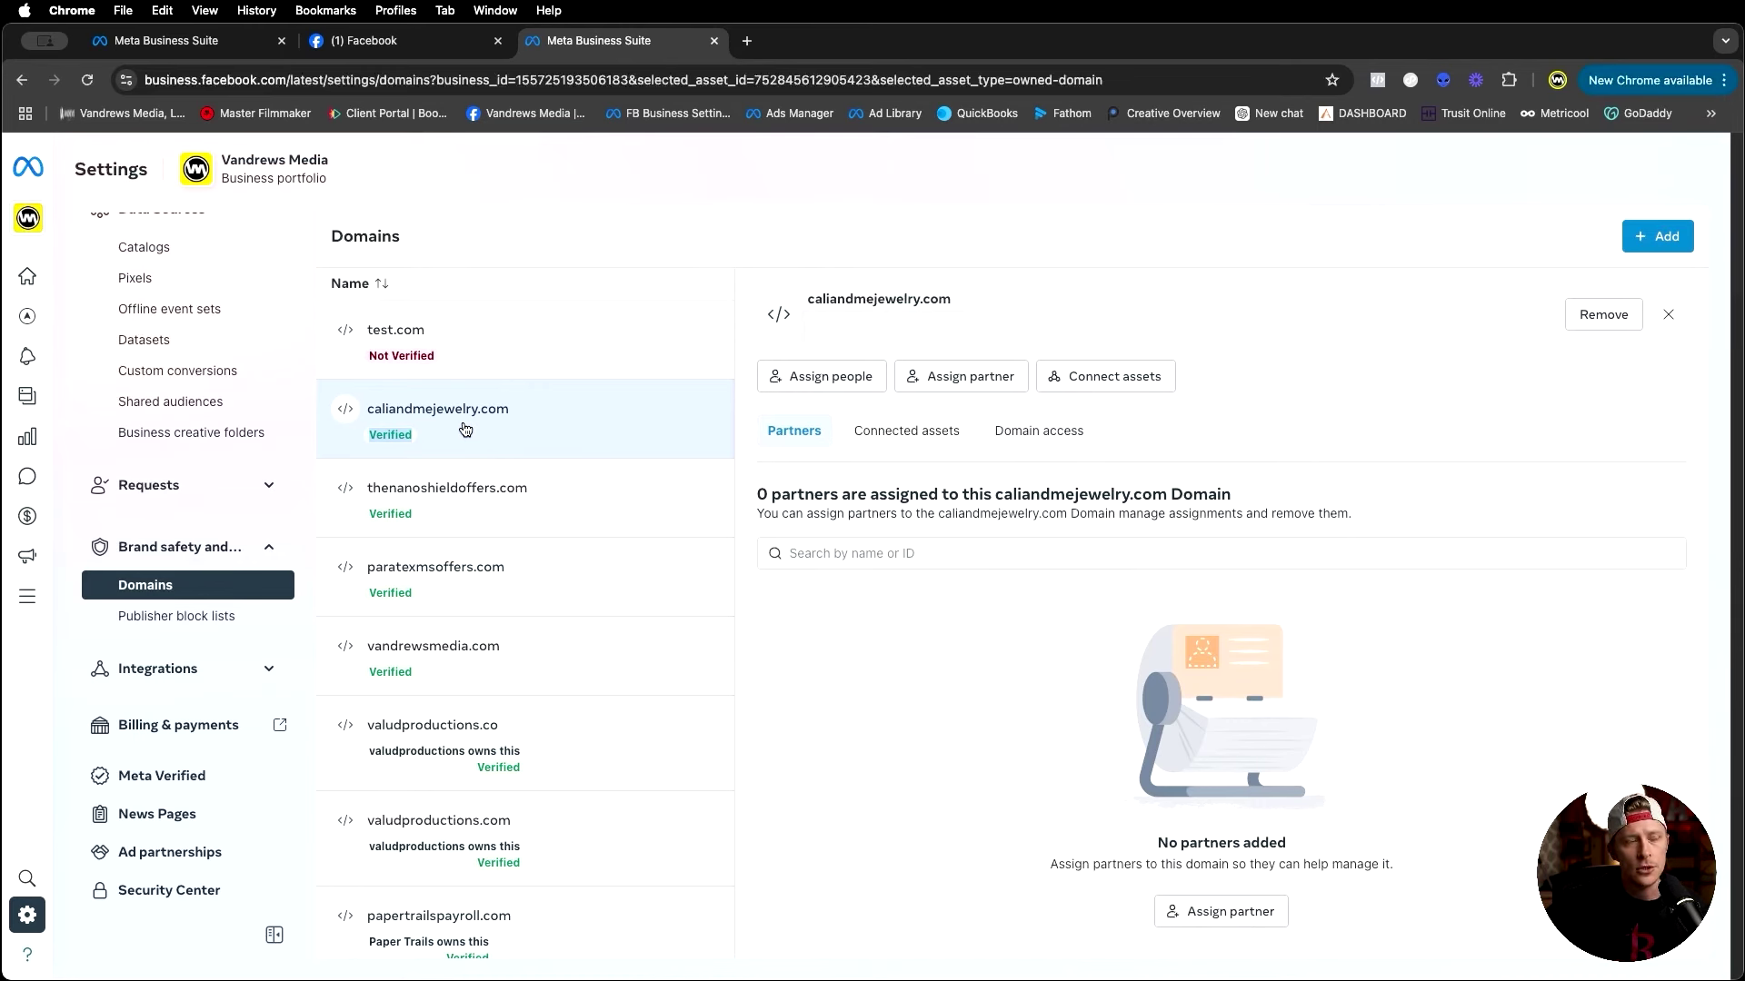
{"action": "scroll", "coordinate": [227, 581], "scroll_direction": "down", "scroll_amount": 2}
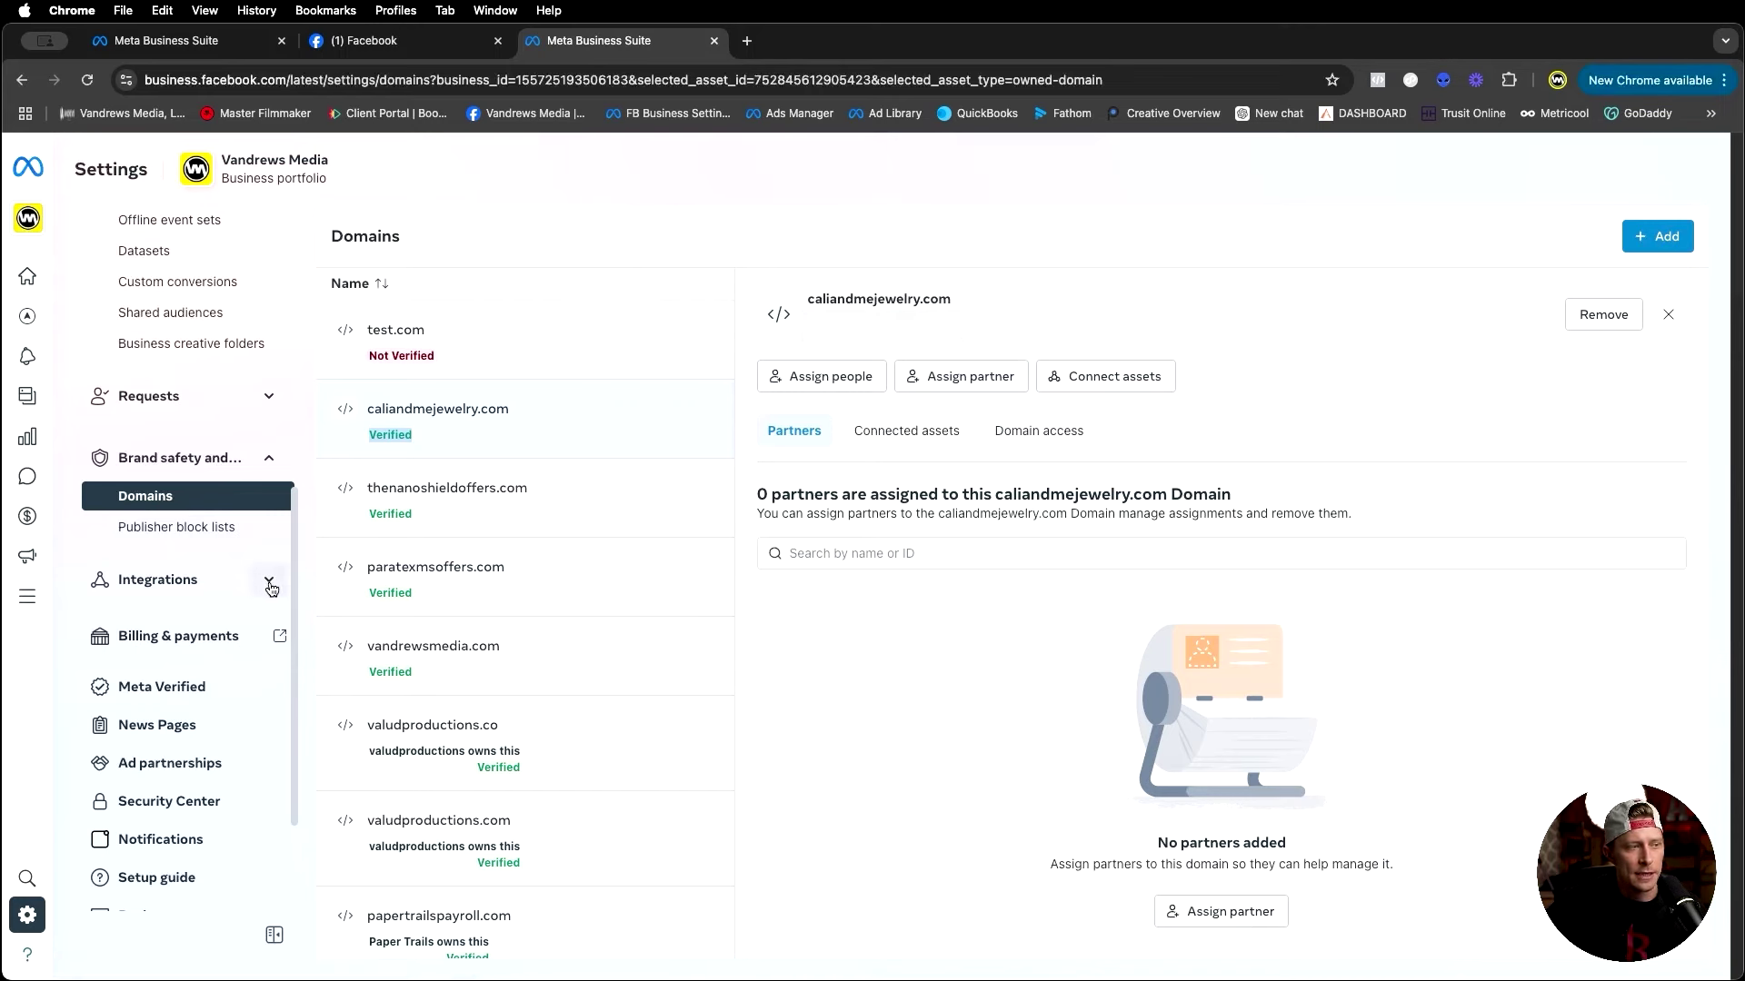
{"action": "left_click", "coordinate": [270, 588]}
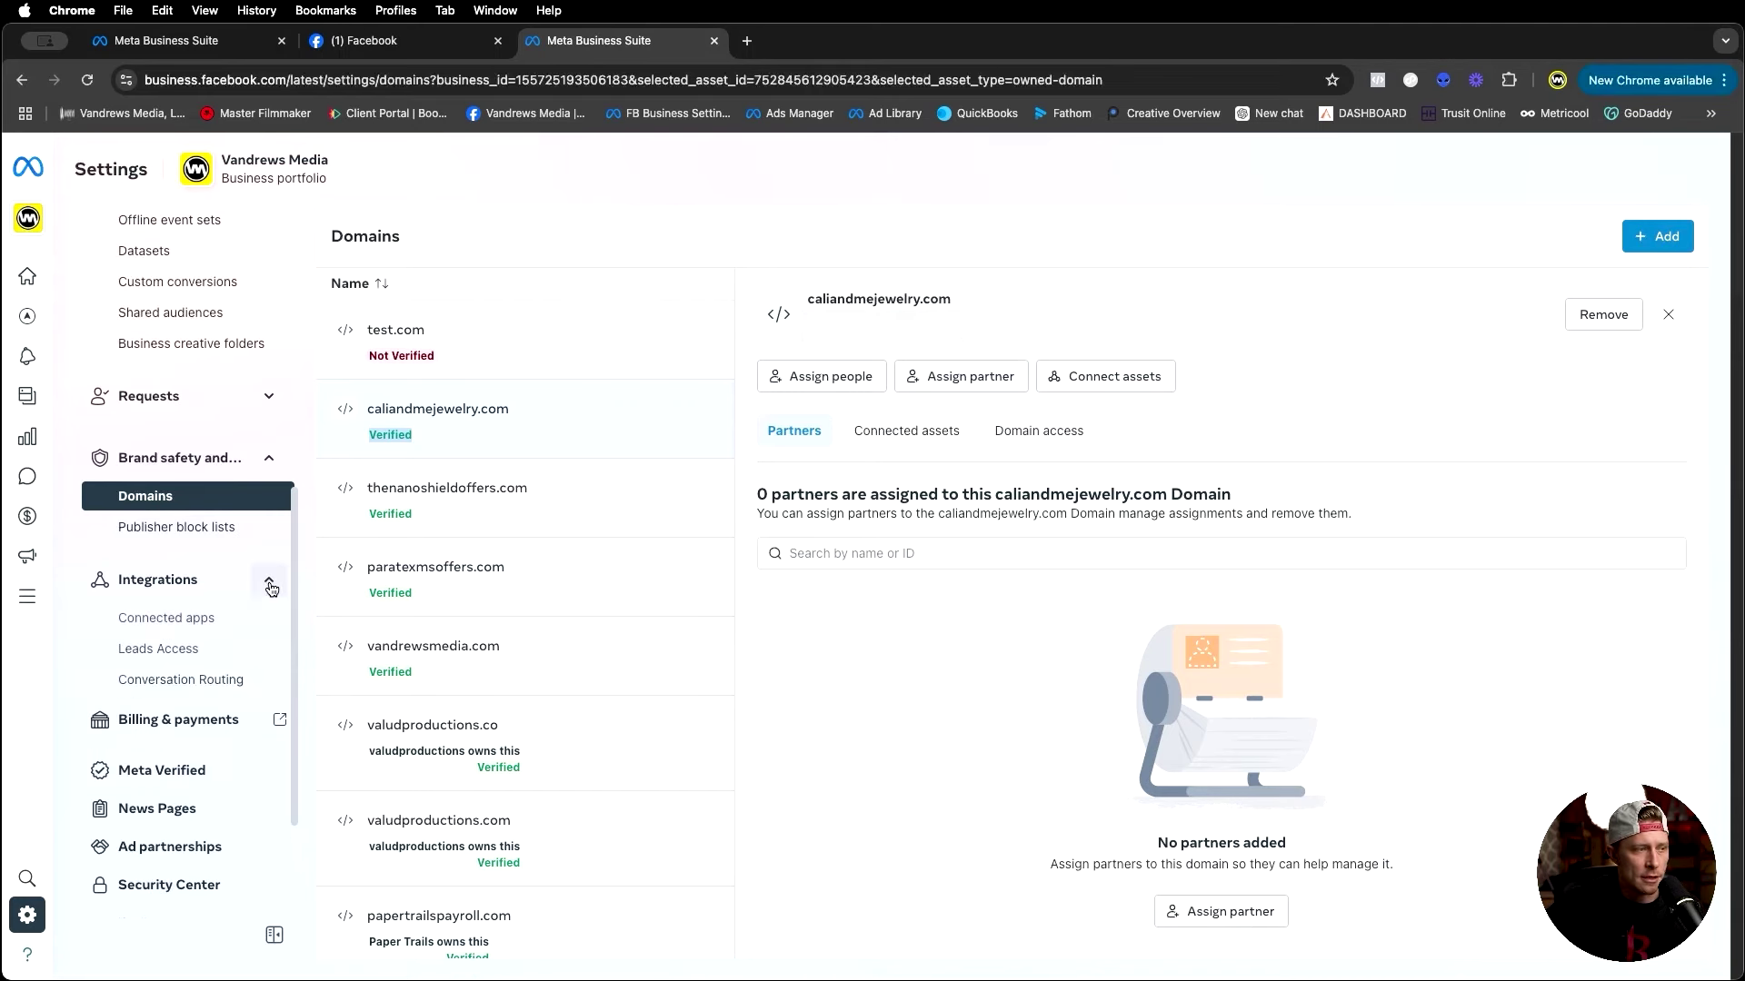
{"action": "left_click", "coordinate": [176, 656]}
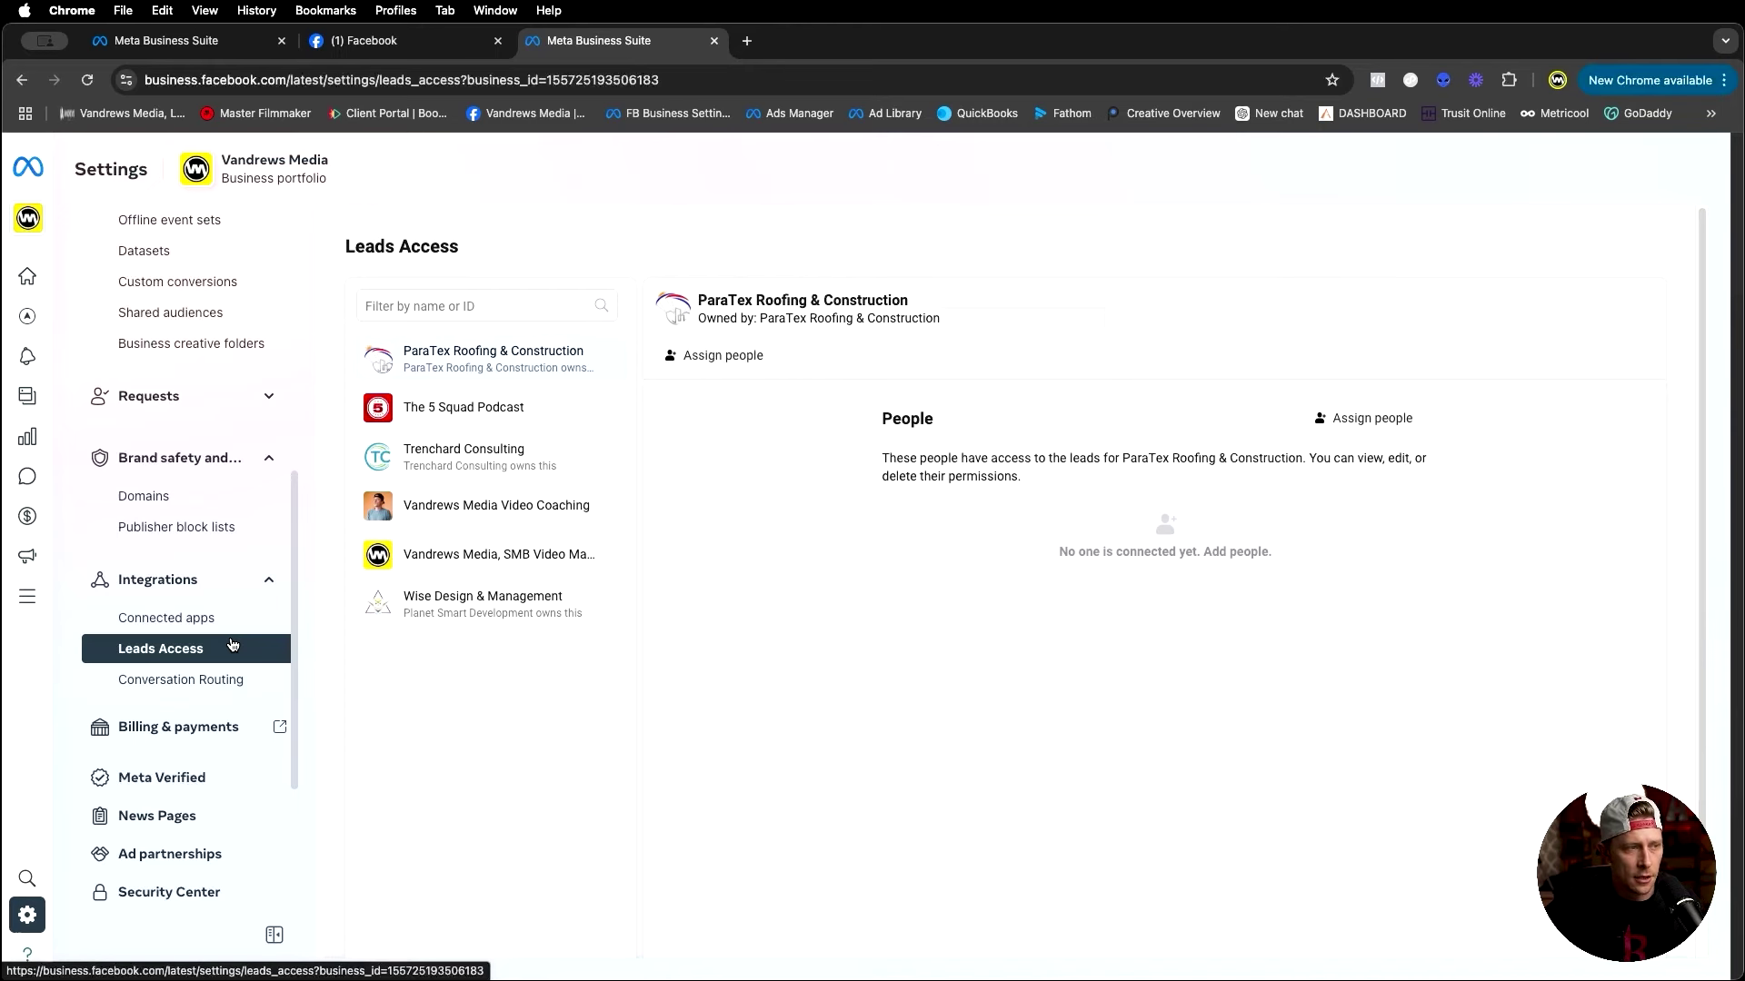
Check the CRMs and people with lead access for Vandrews Media, SMB Video Marketing, closing the CRM assignment form without assigning any
{"action": "left_click", "coordinate": [455, 565]}
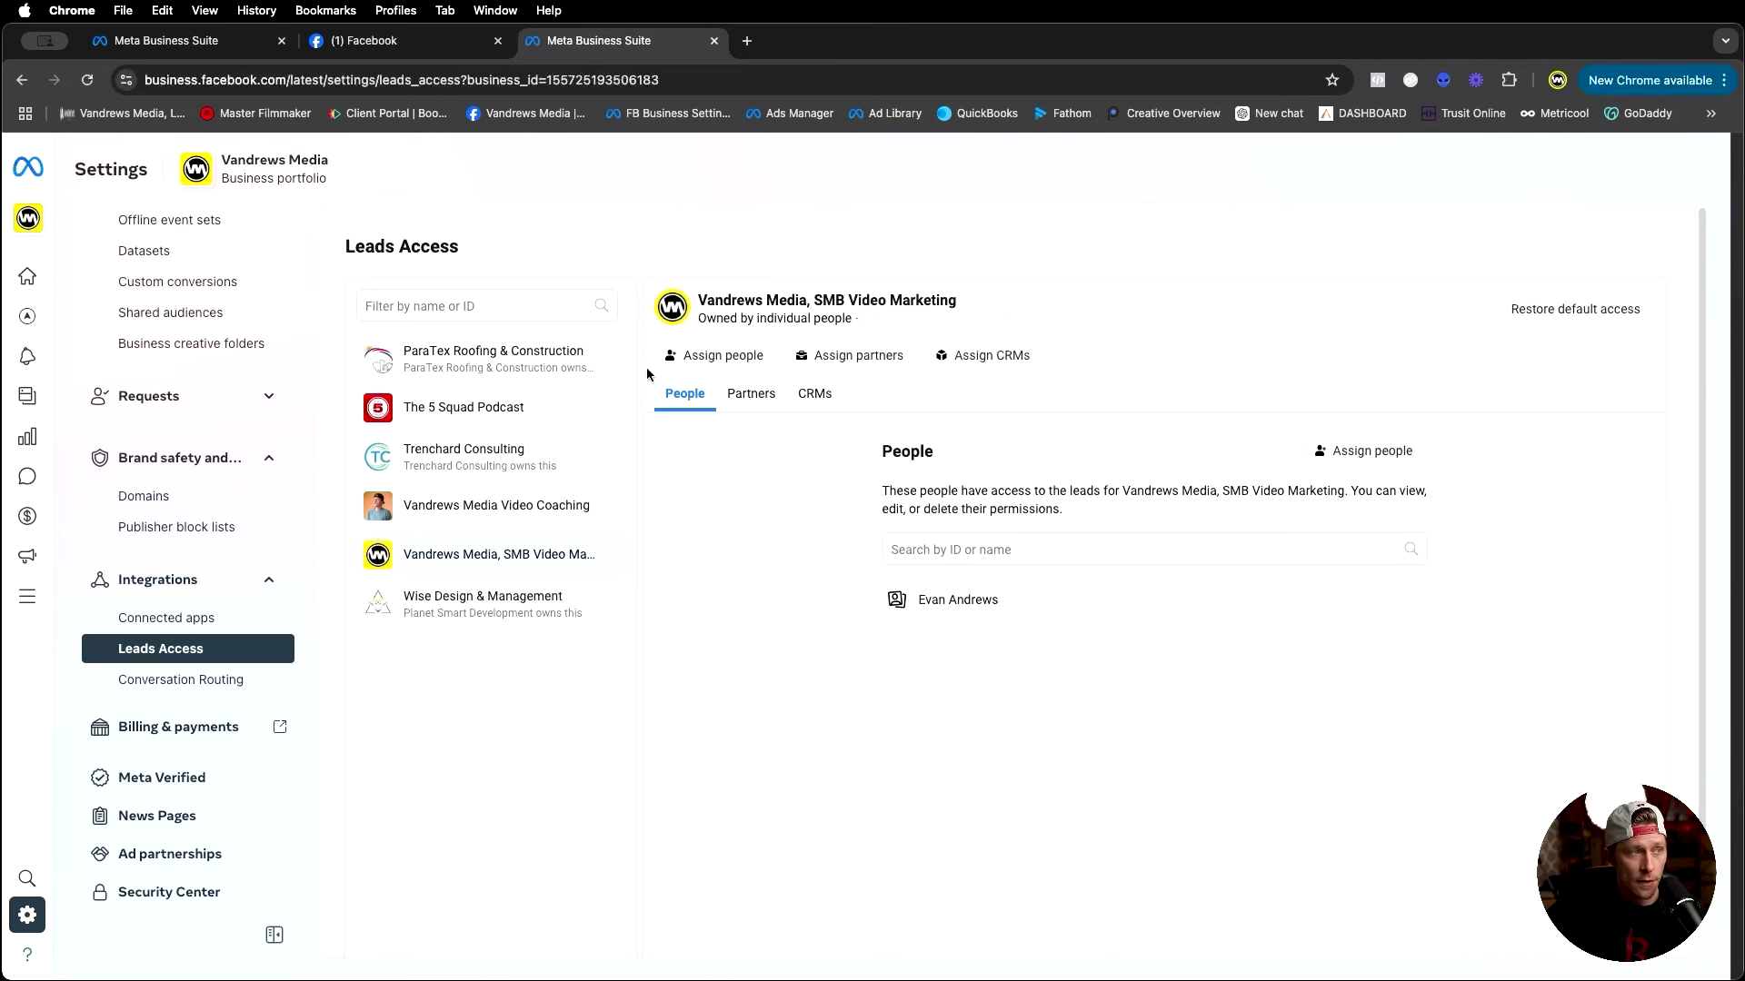
{"action": "left_click", "coordinate": [814, 397]}
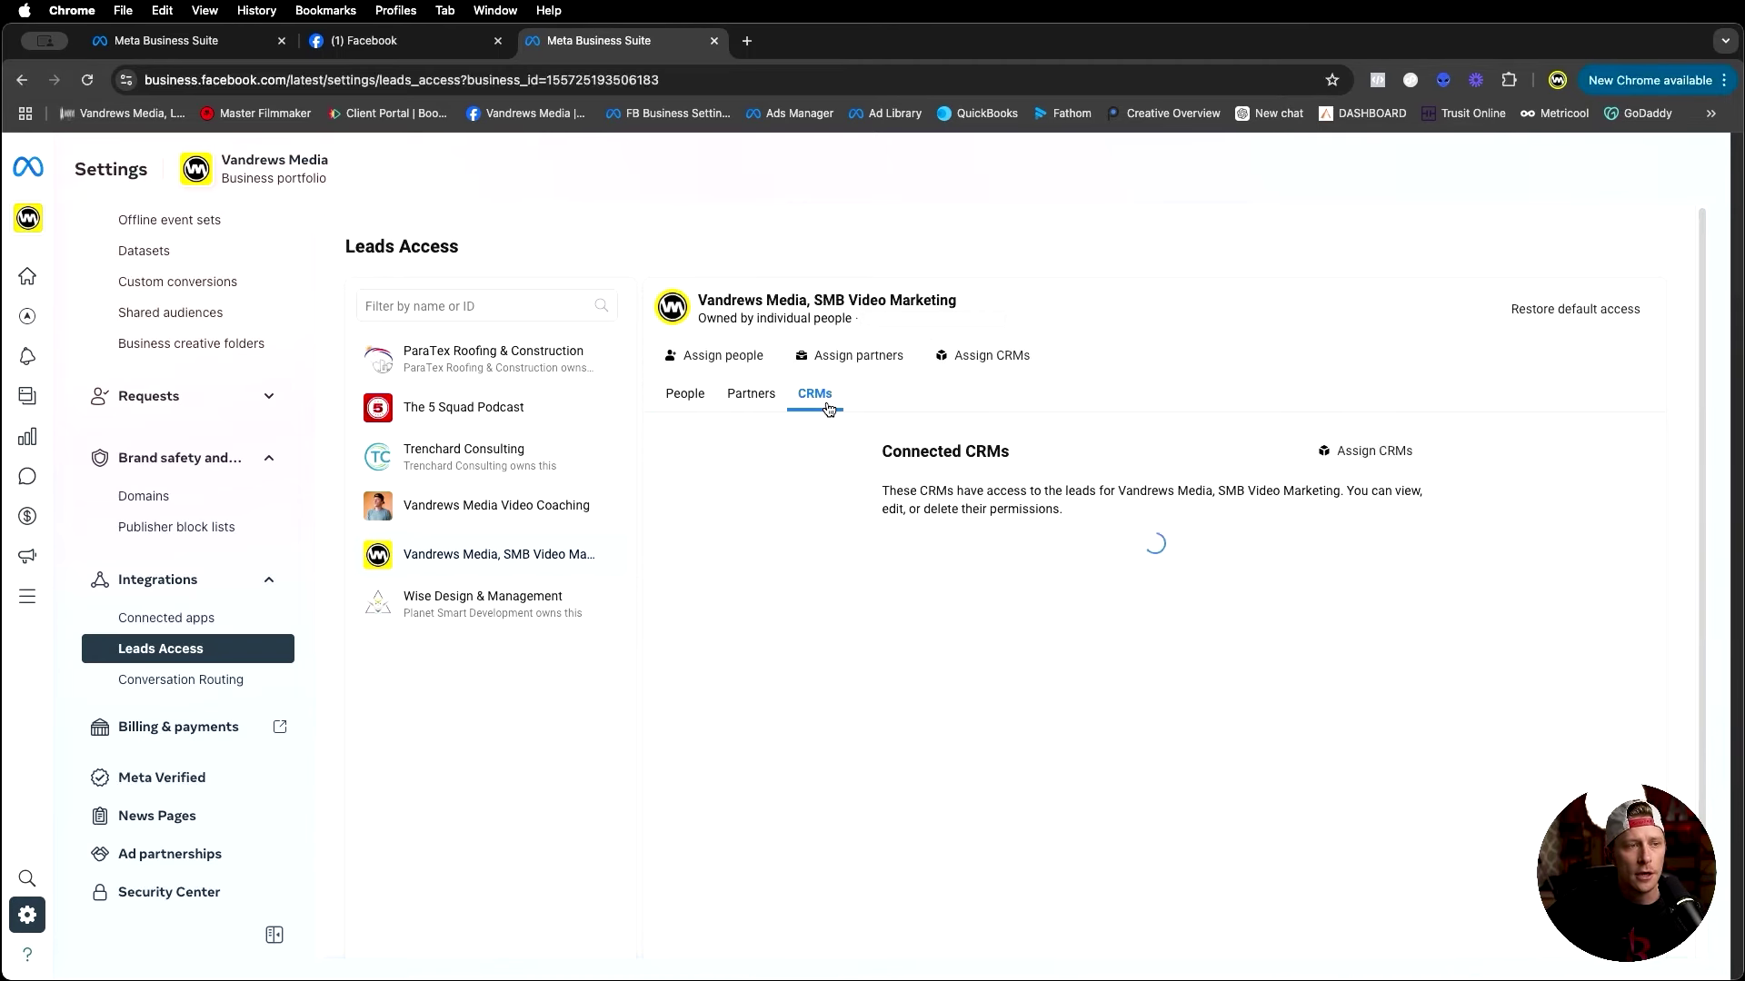
{"action": "left_click", "coordinate": [1371, 452]}
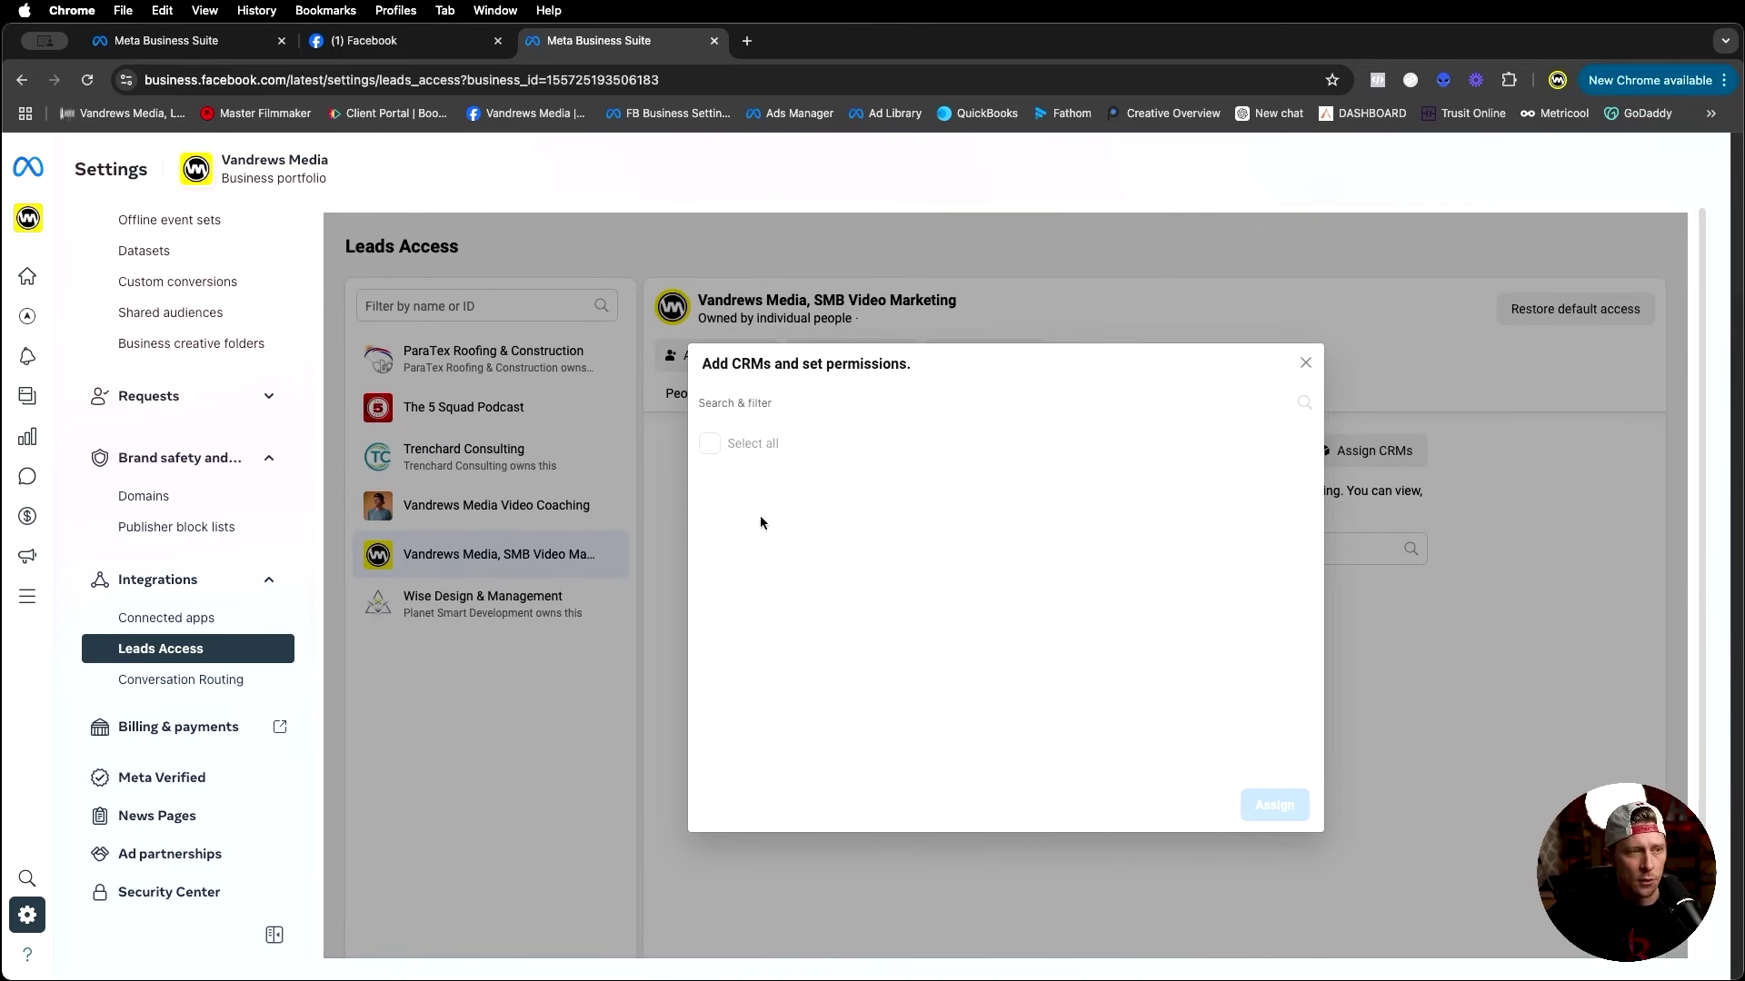
{"action": "left_click", "coordinate": [1307, 365]}
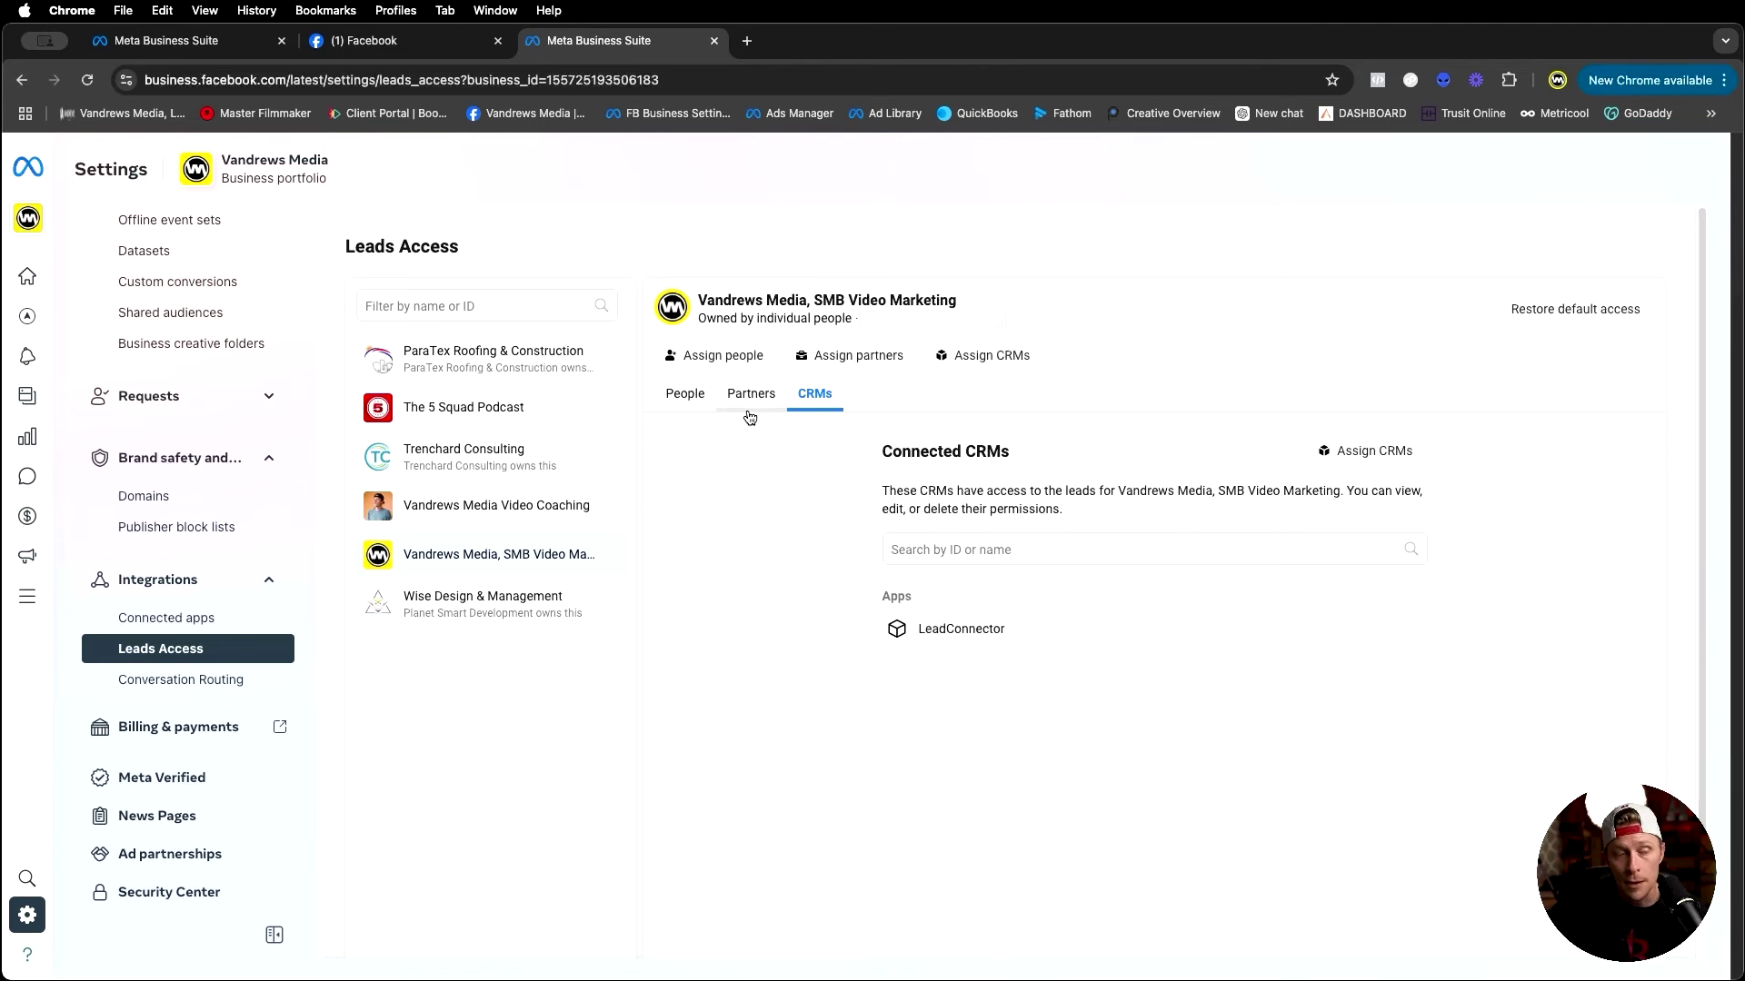
{"action": "left_click", "coordinate": [677, 412]}
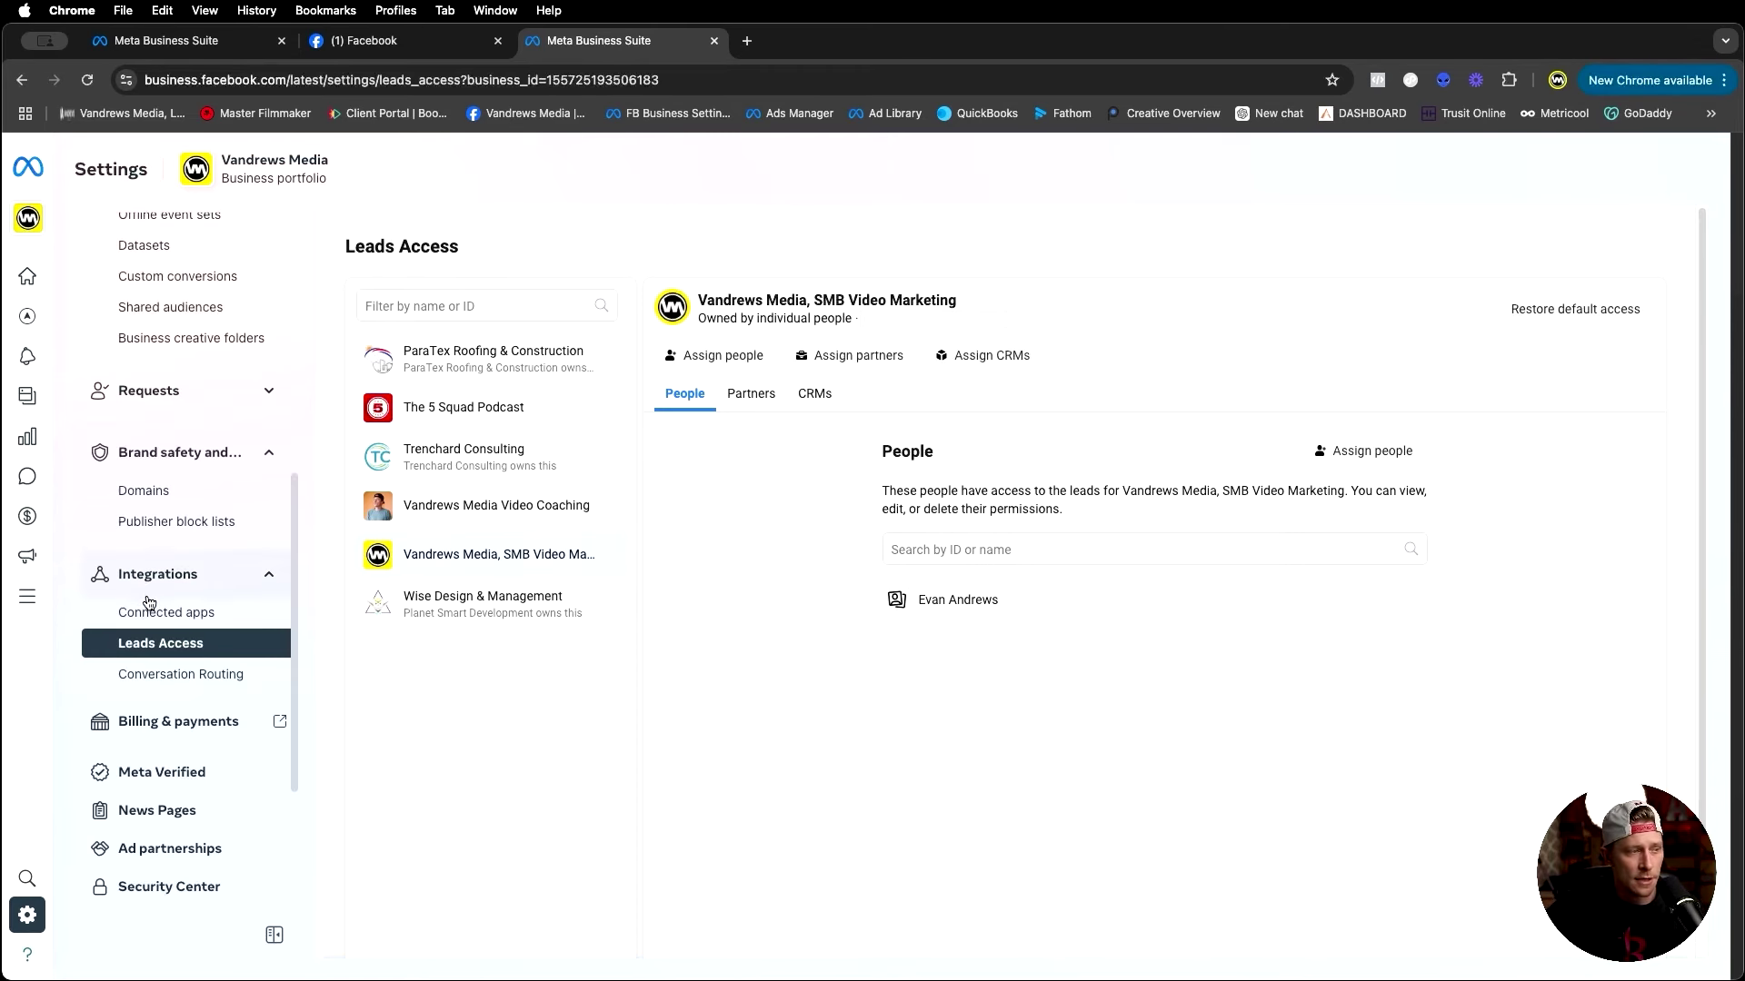
Look over the remaining settings categories, and examine the business verification status in the business portfolio info
{"action": "scroll", "coordinate": [148, 600], "scroll_direction": "down", "scroll_amount": 3}
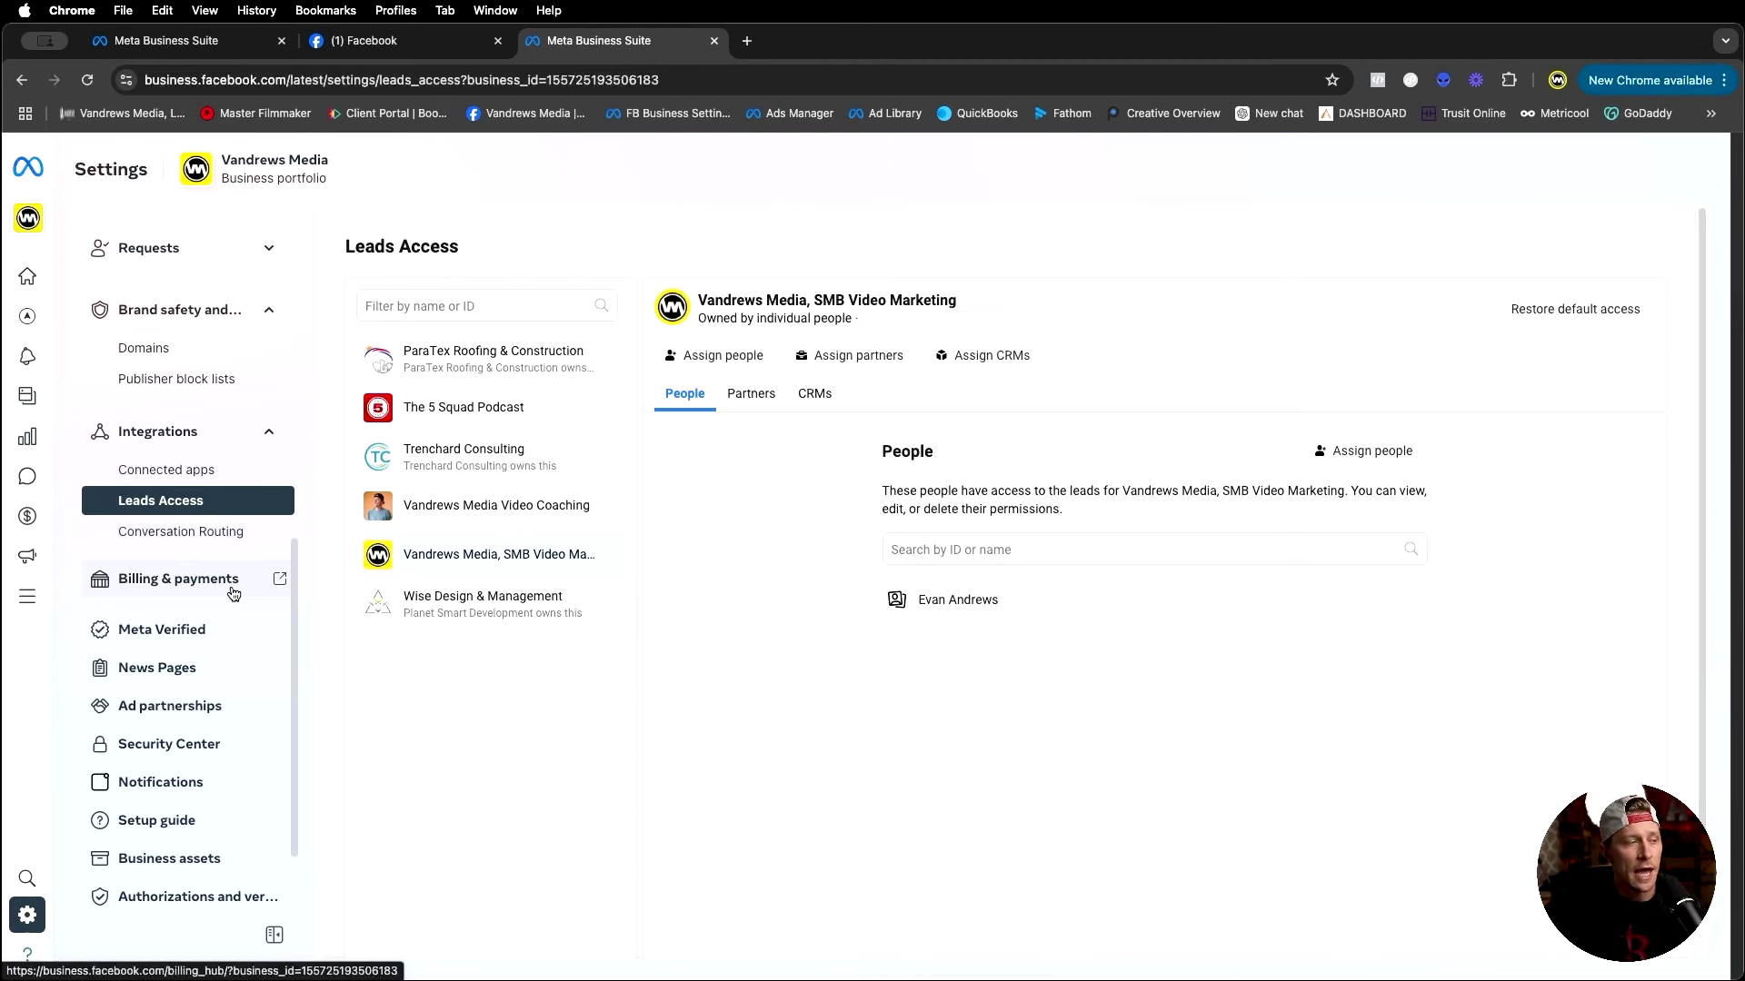
{"action": "scroll", "coordinate": [233, 593], "scroll_direction": "down", "scroll_amount": 3}
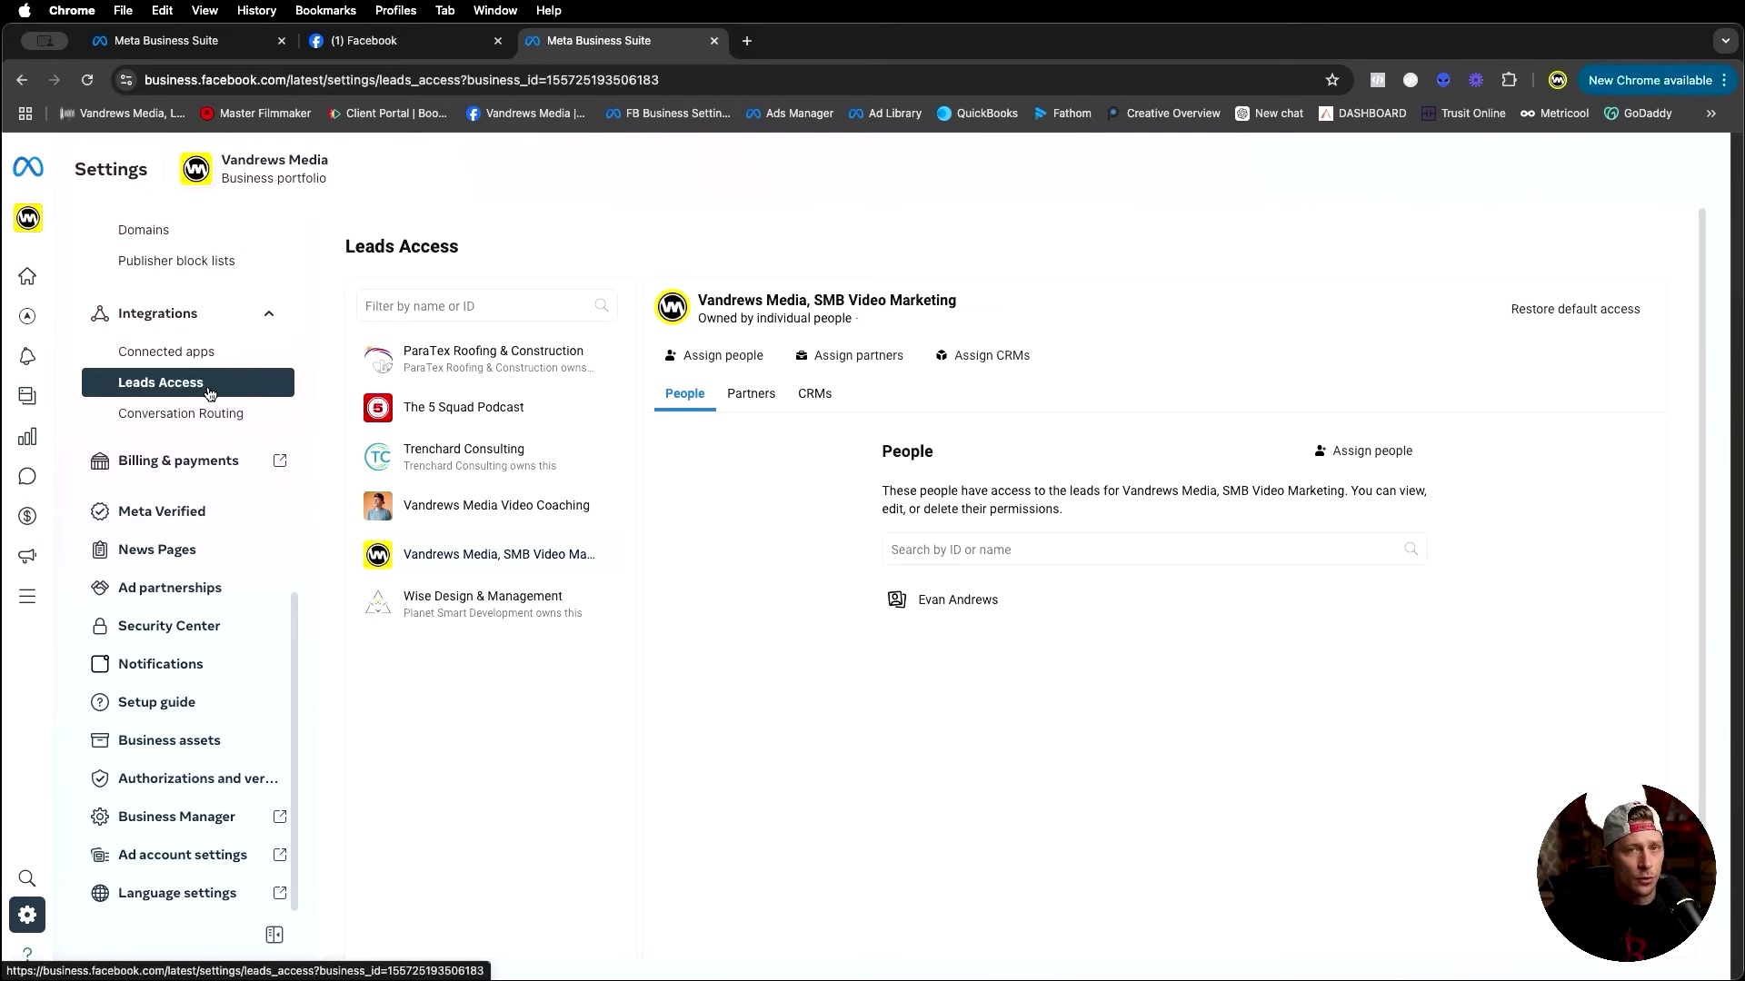
{"action": "scroll", "coordinate": [210, 404], "scroll_direction": "up", "scroll_amount": 10}
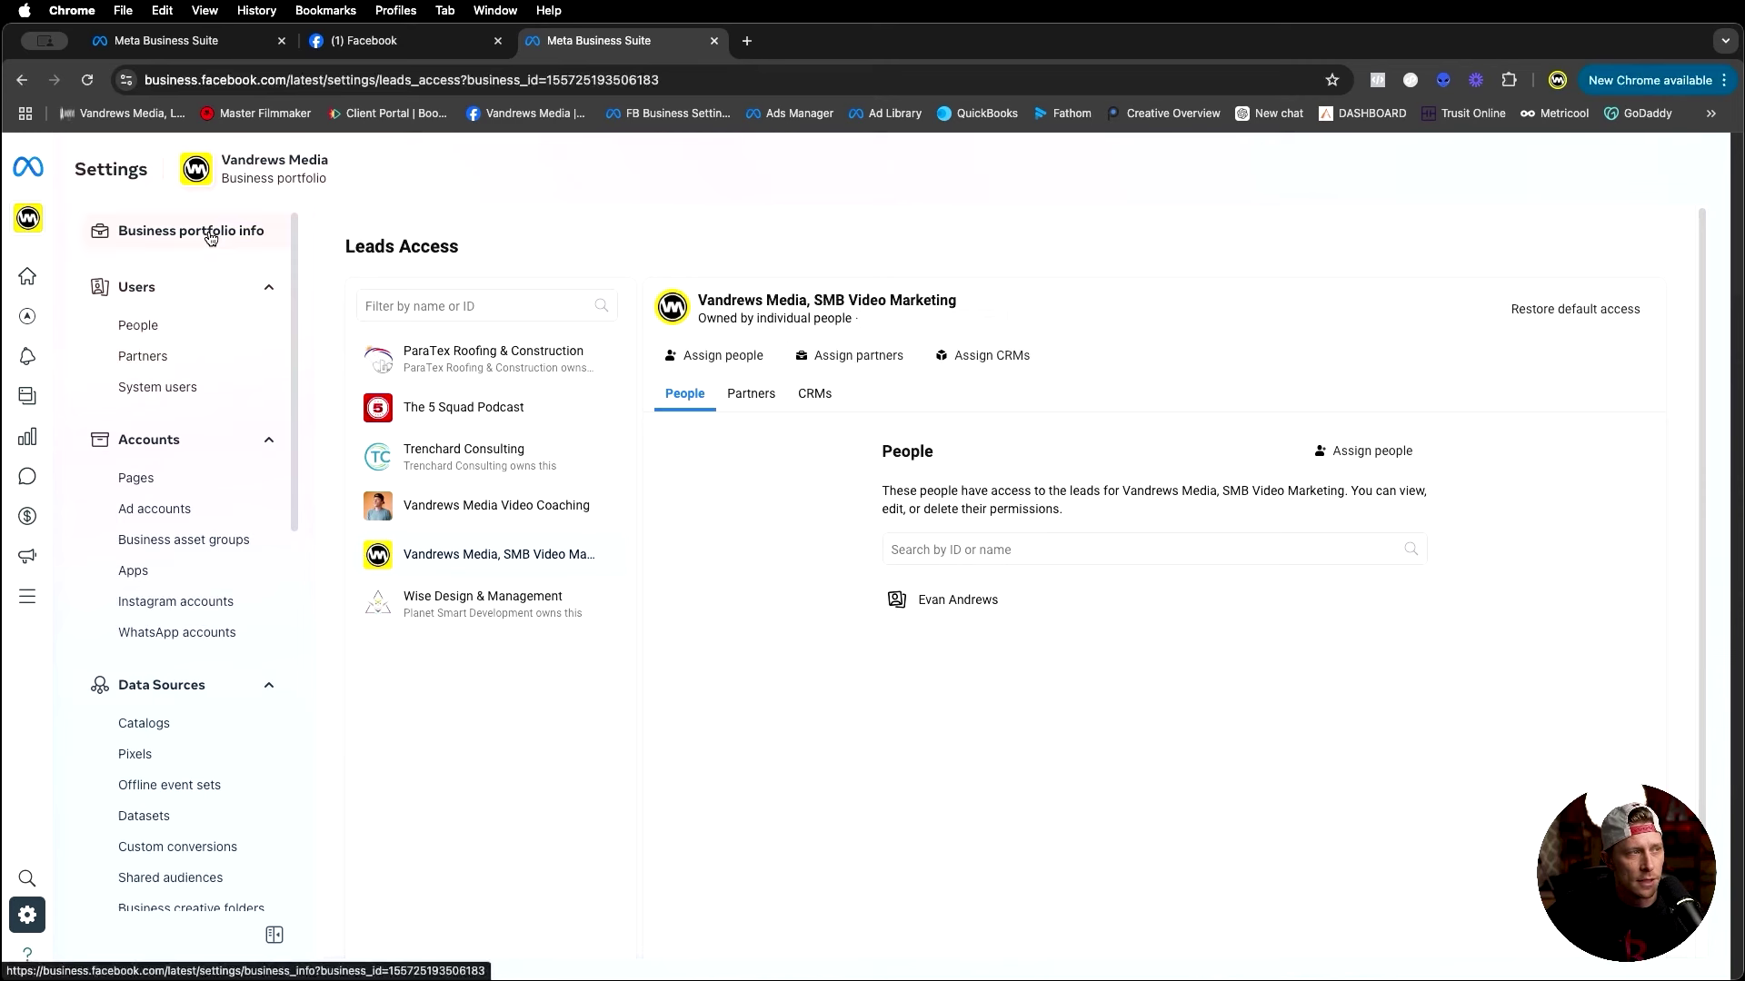
{"action": "left_click", "coordinate": [181, 238]}
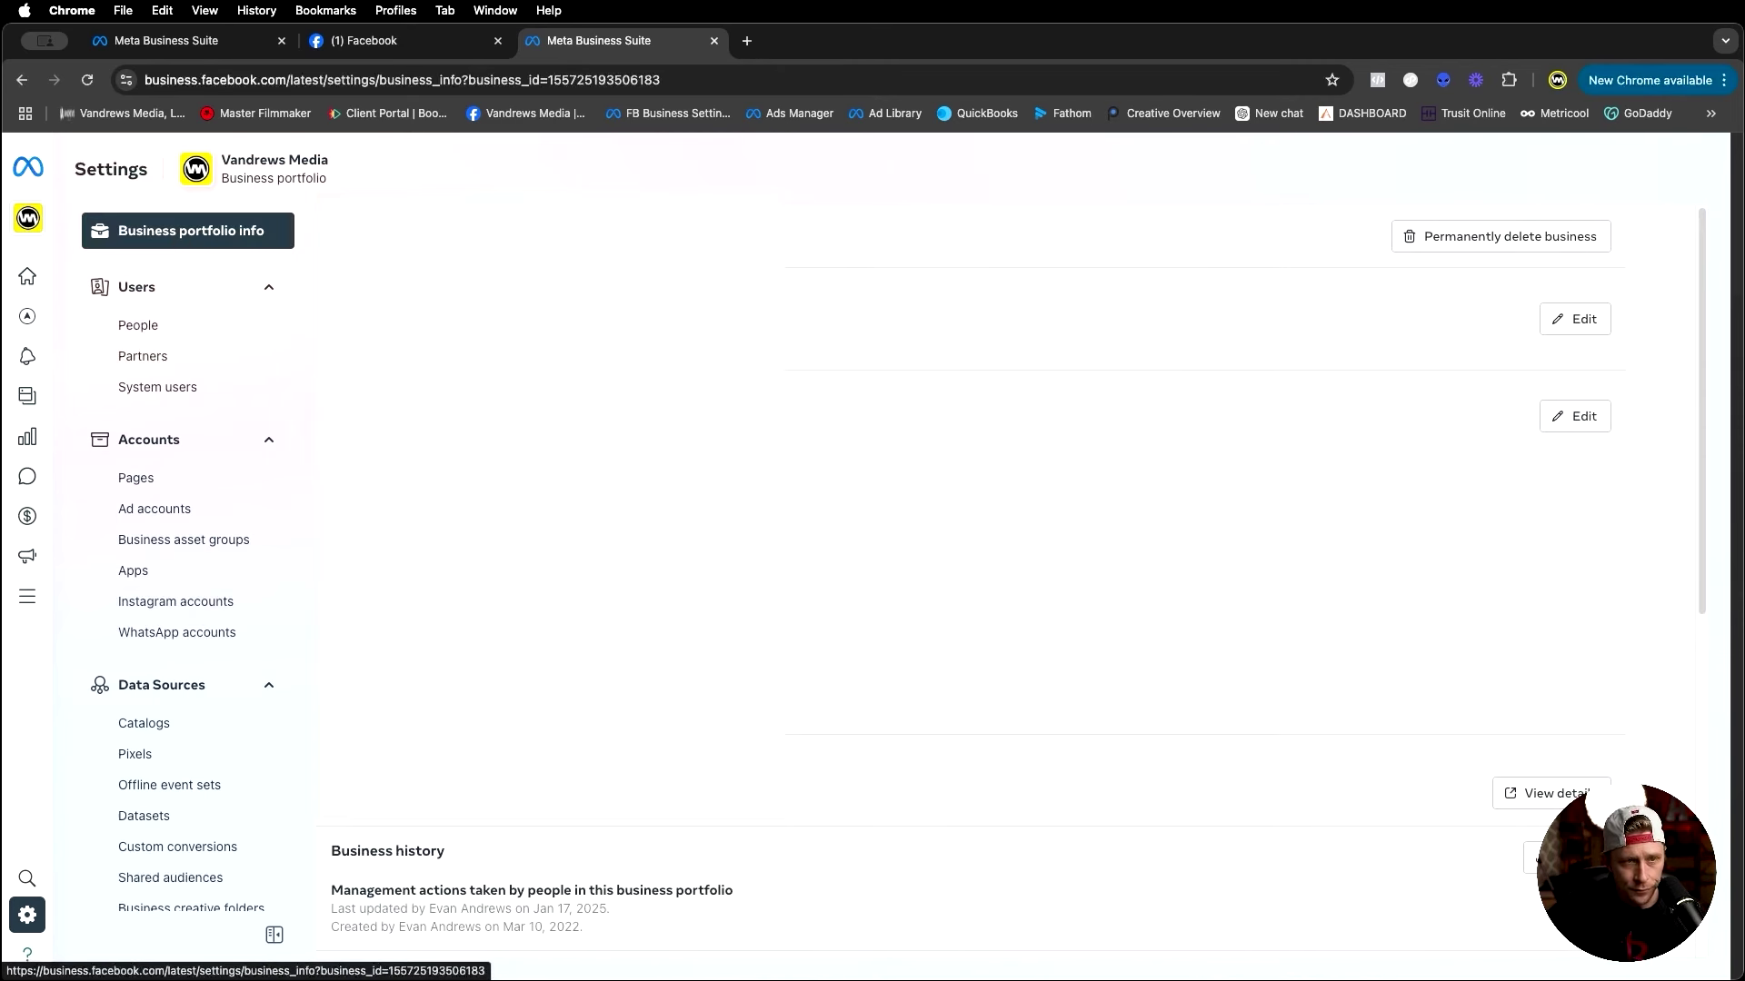
{"action": "scroll", "coordinate": [971, 567], "scroll_direction": "down", "scroll_amount": 1}
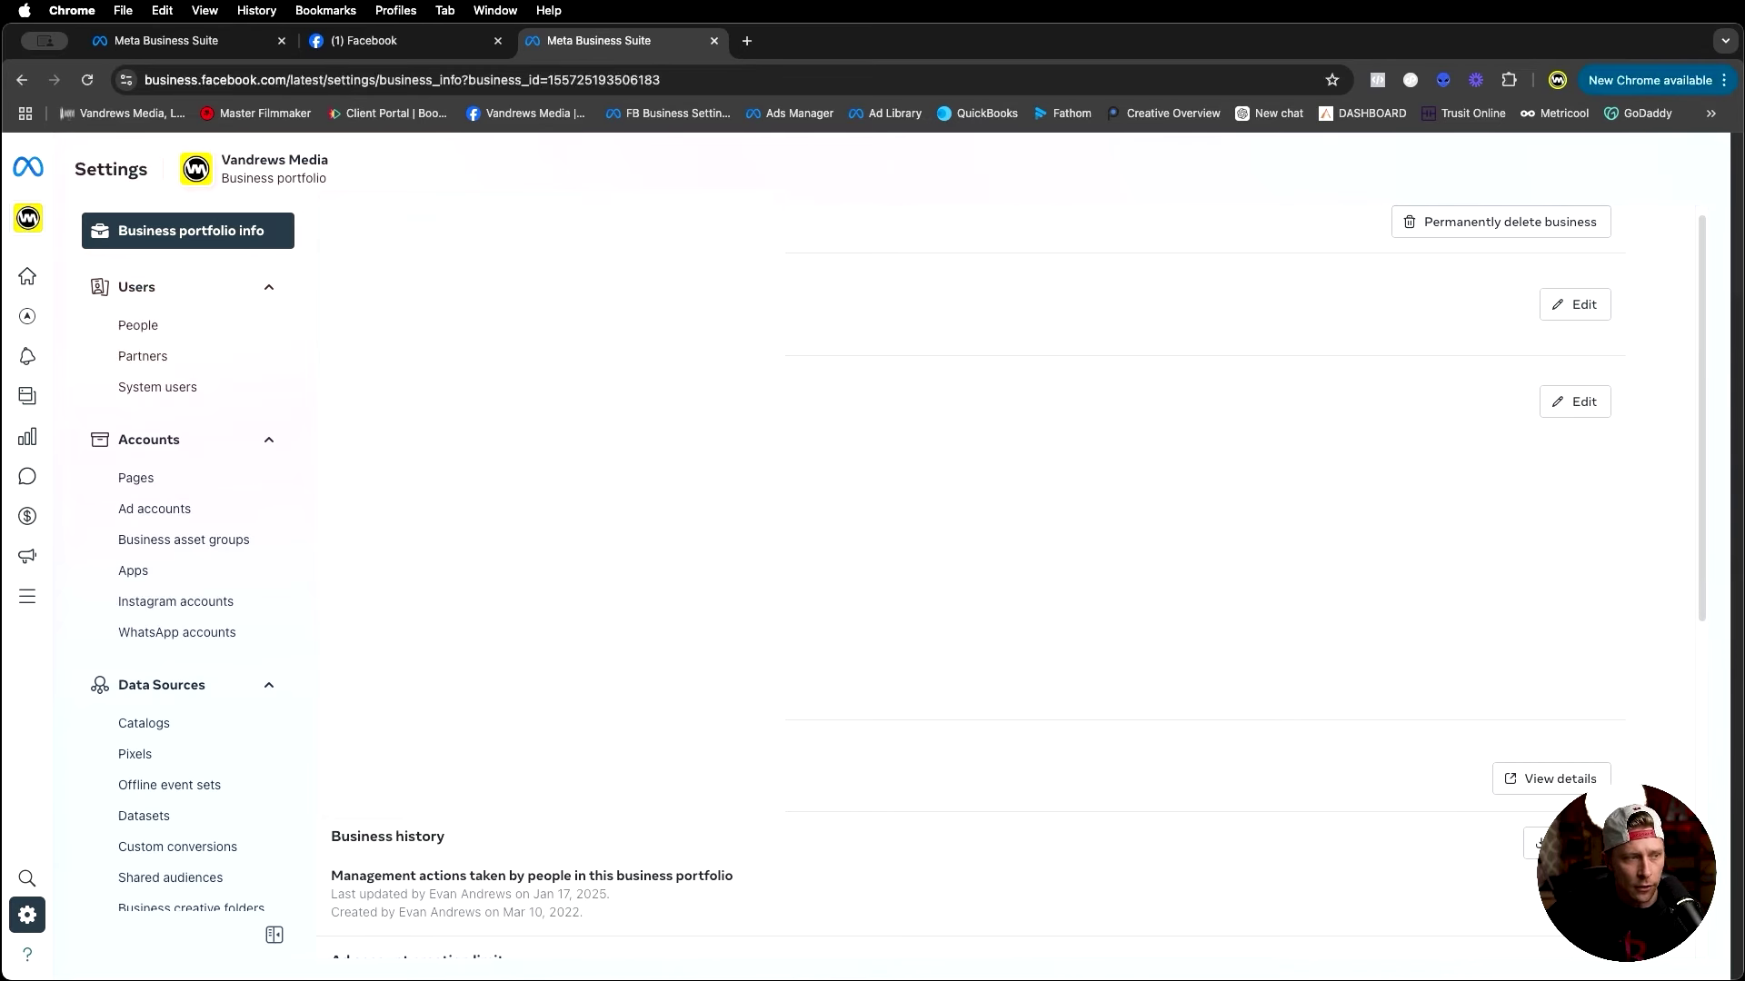
{"action": "scroll", "coordinate": [1000, 545], "scroll_direction": "down", "scroll_amount": 2}
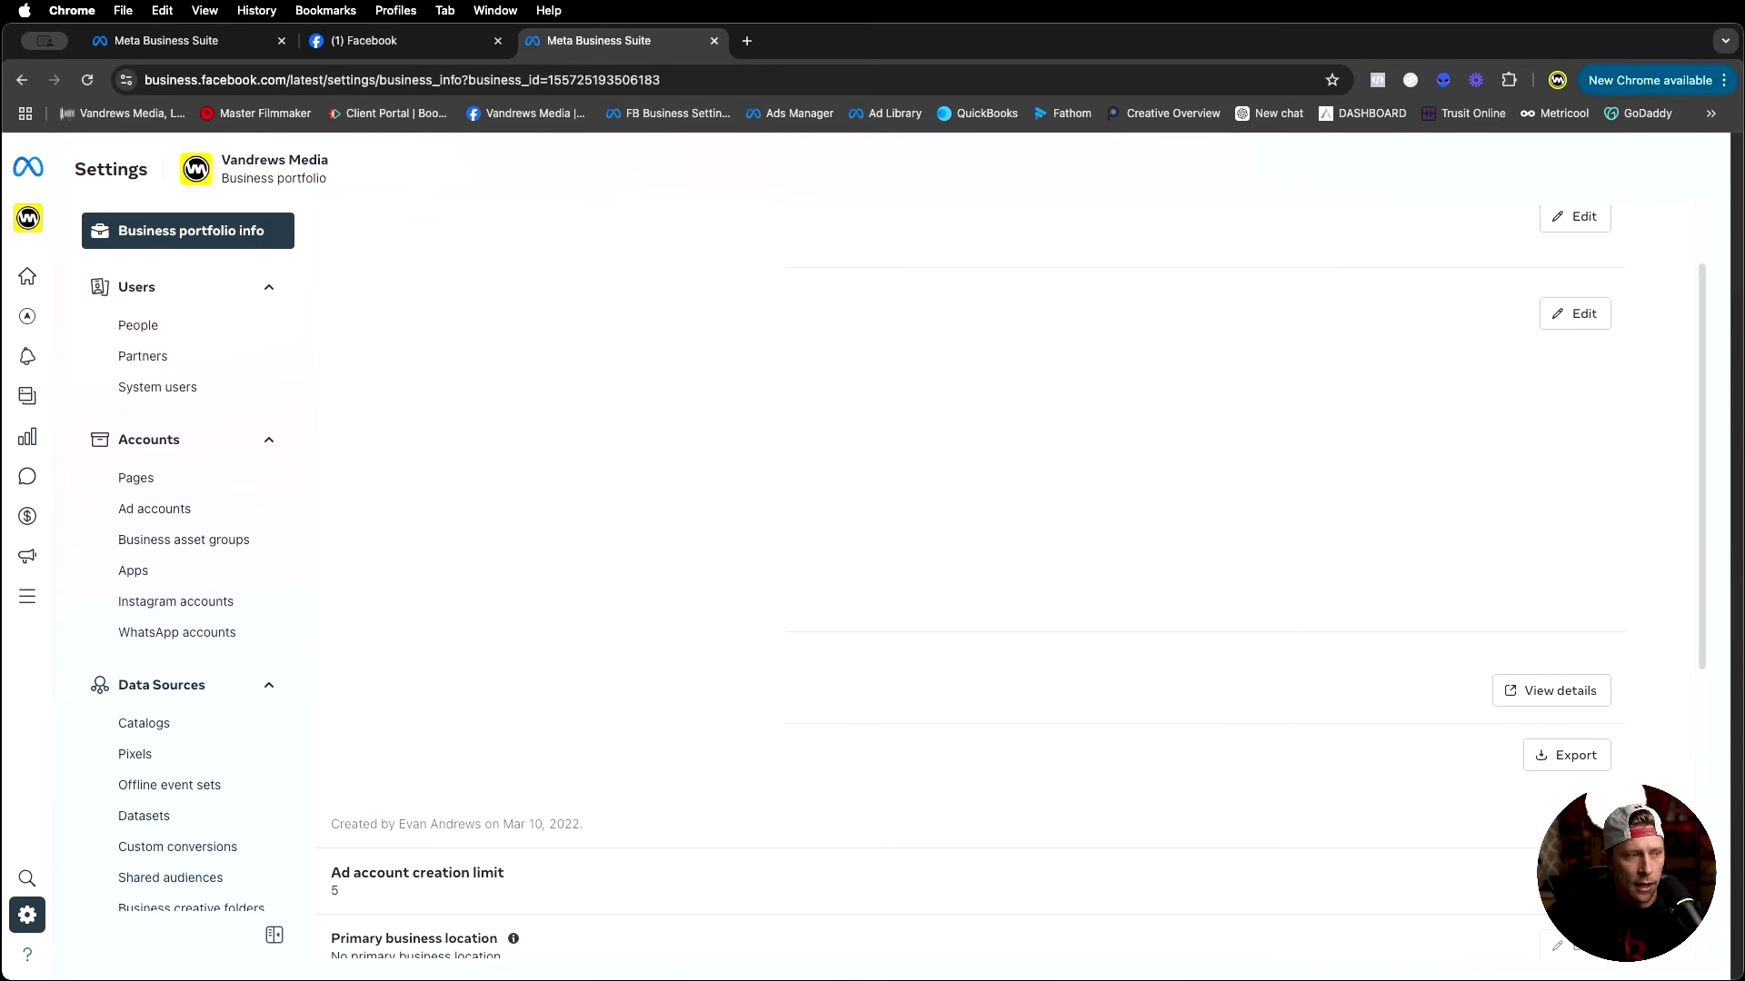
{"action": "scroll", "coordinate": [1000, 545], "scroll_direction": "down", "scroll_amount": 3}
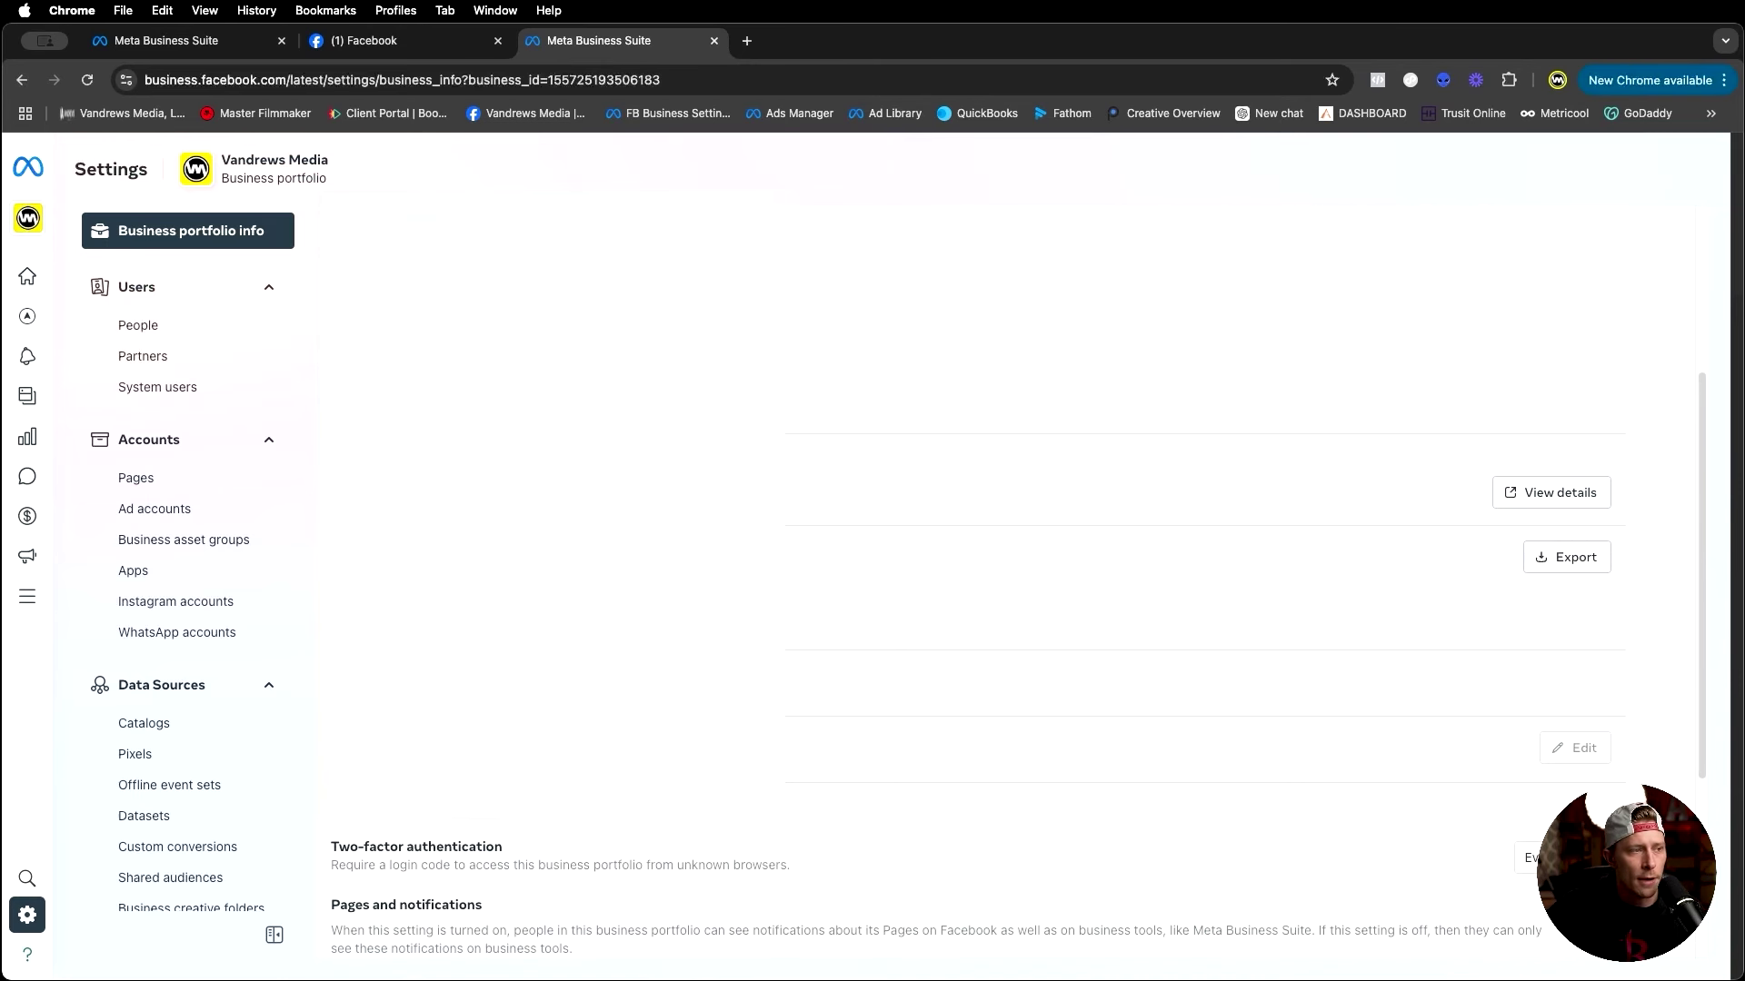
{"action": "left_click_drag", "start_coordinate": [331, 458], "coordinate": [479, 462]}
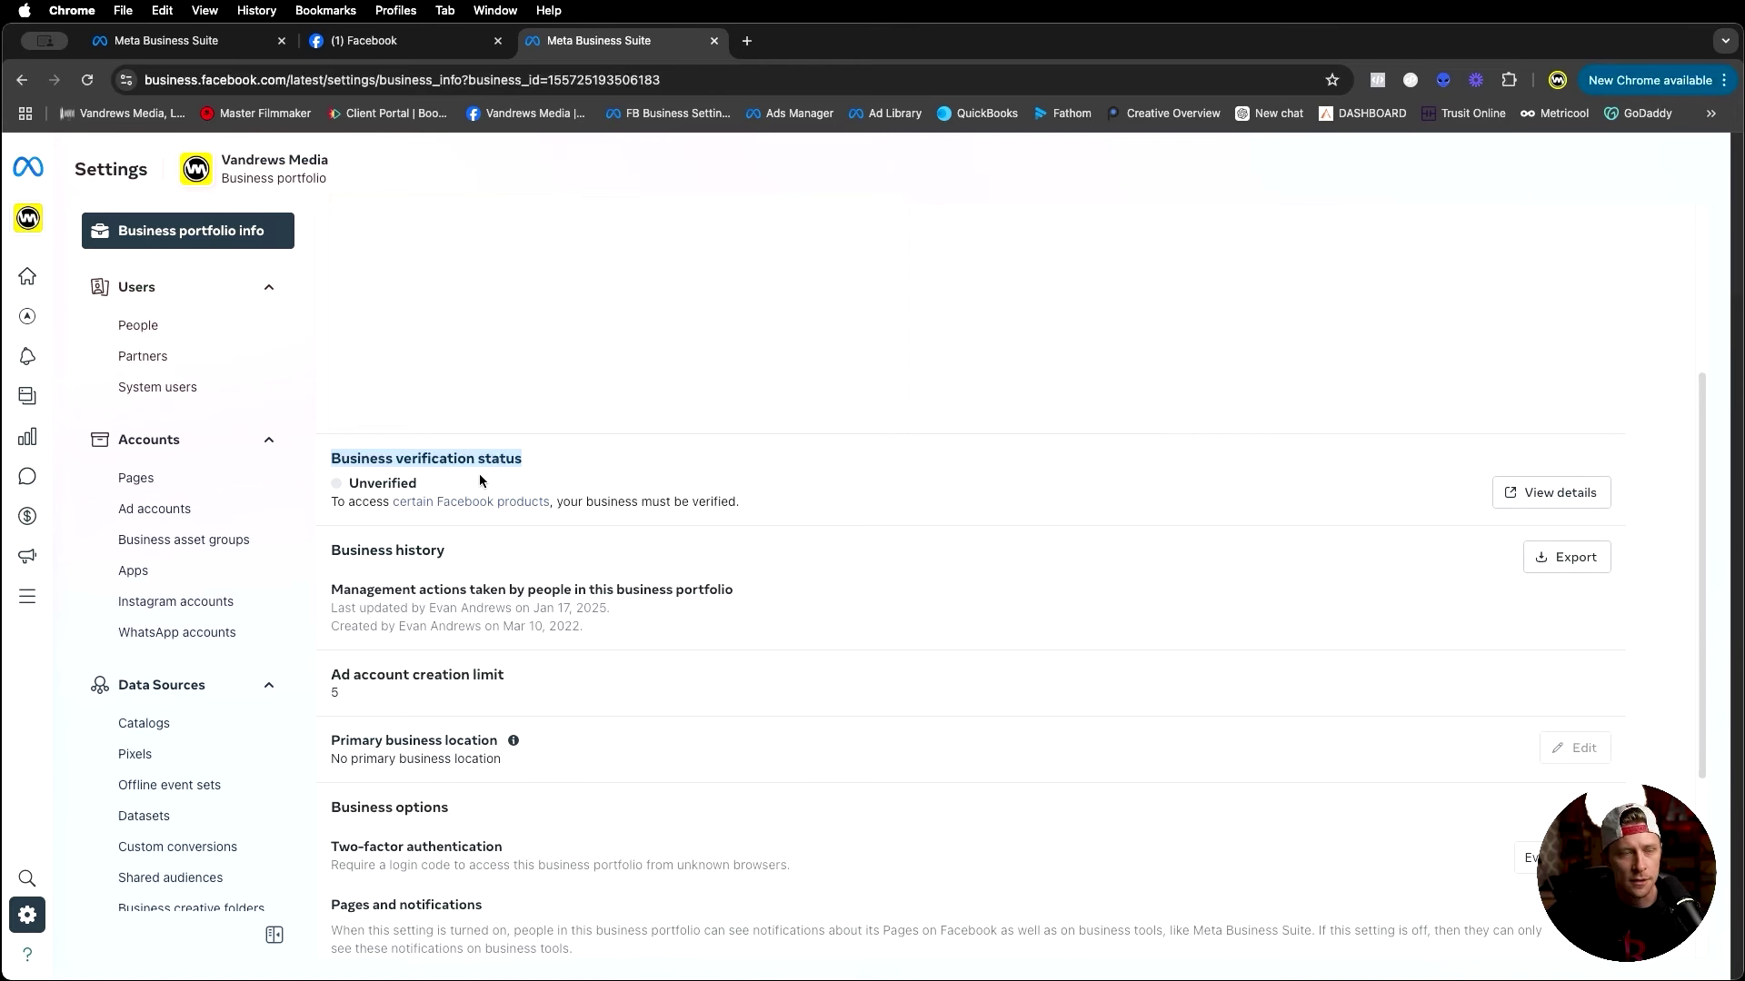
Review the portfolio's business options, including who must use two-factor authentication
{"action": "scroll", "coordinate": [439, 617], "scroll_direction": "down", "scroll_amount": 1}
{"action": "scroll", "coordinate": [440, 617], "scroll_direction": "down", "scroll_amount": 3}
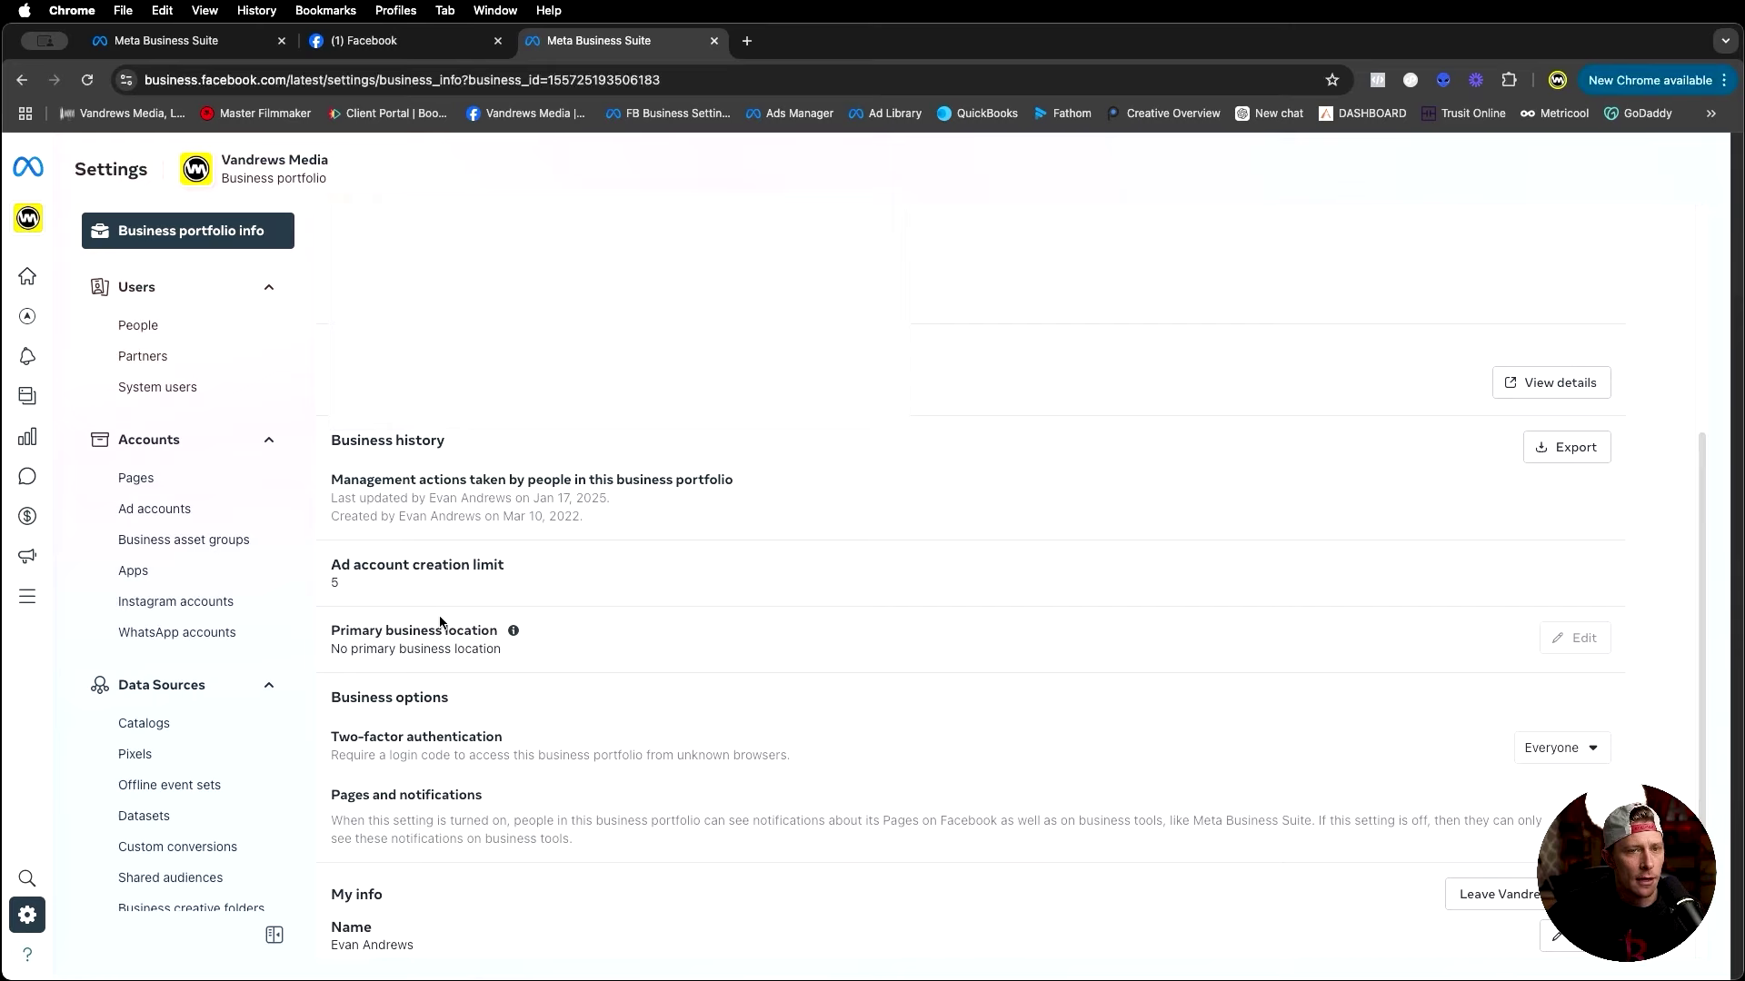
{"action": "scroll", "coordinate": [442, 621], "scroll_direction": "down", "scroll_amount": 2}
{"action": "left_click_drag", "start_coordinate": [331, 519], "coordinate": [384, 558]}
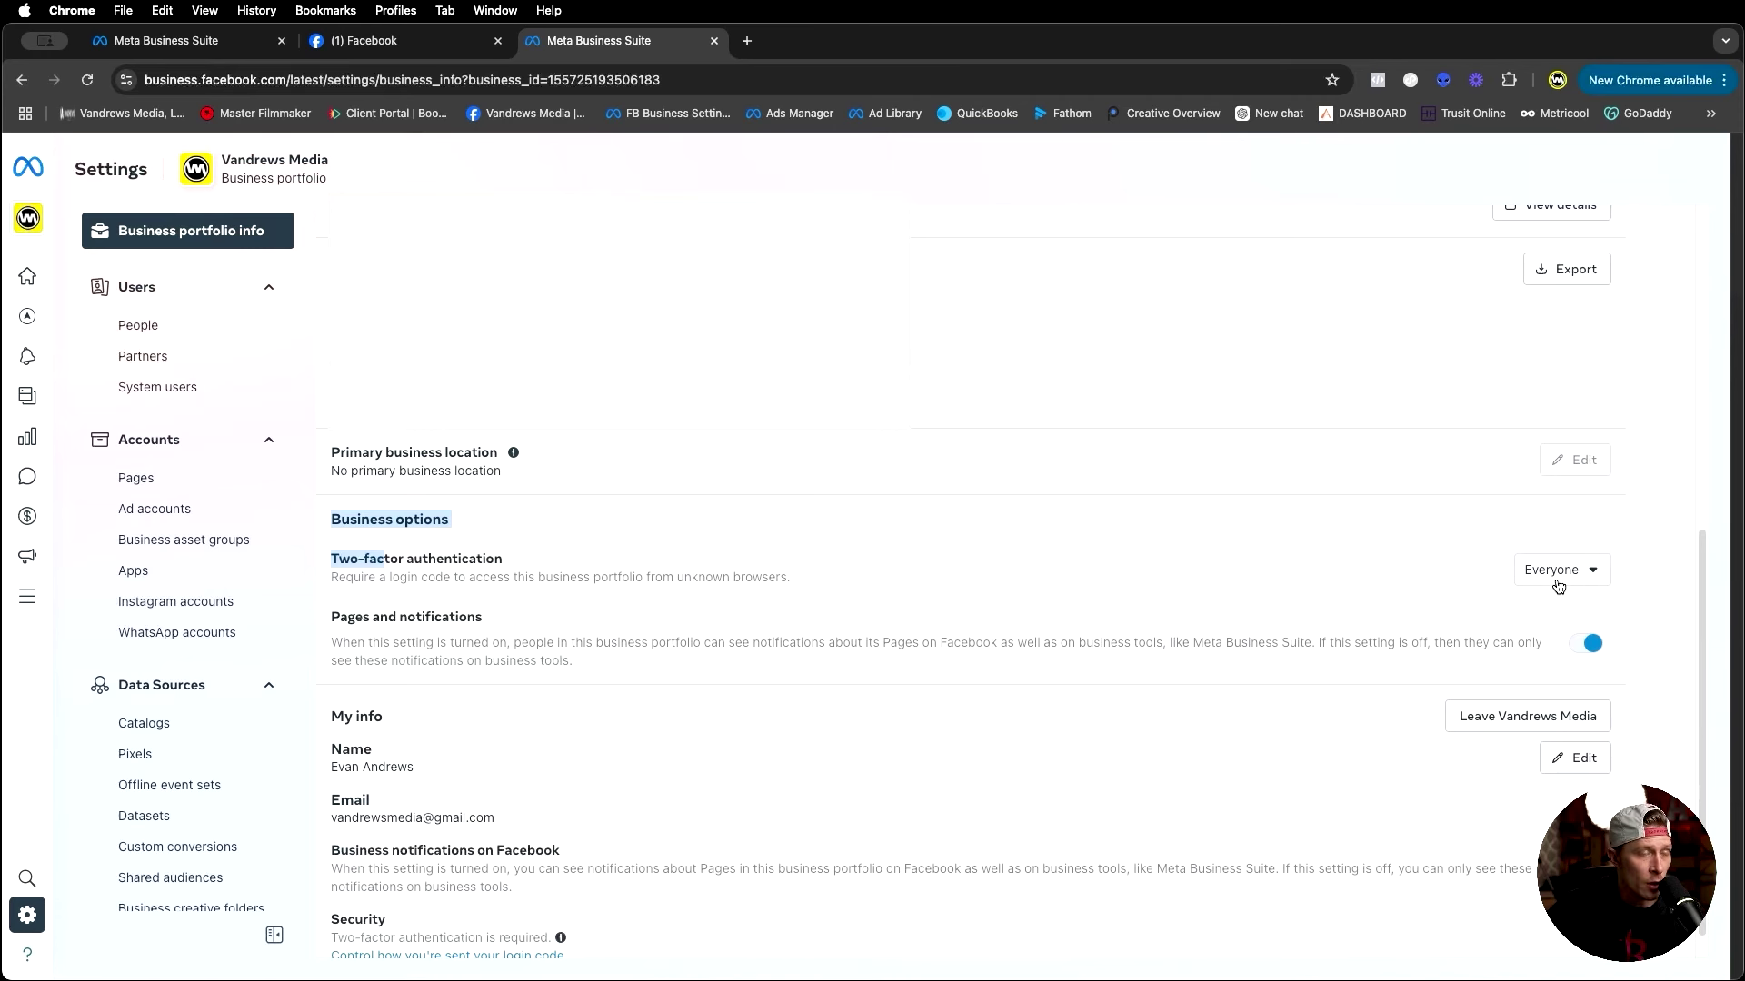
{"action": "left_click", "coordinate": [676, 574]}
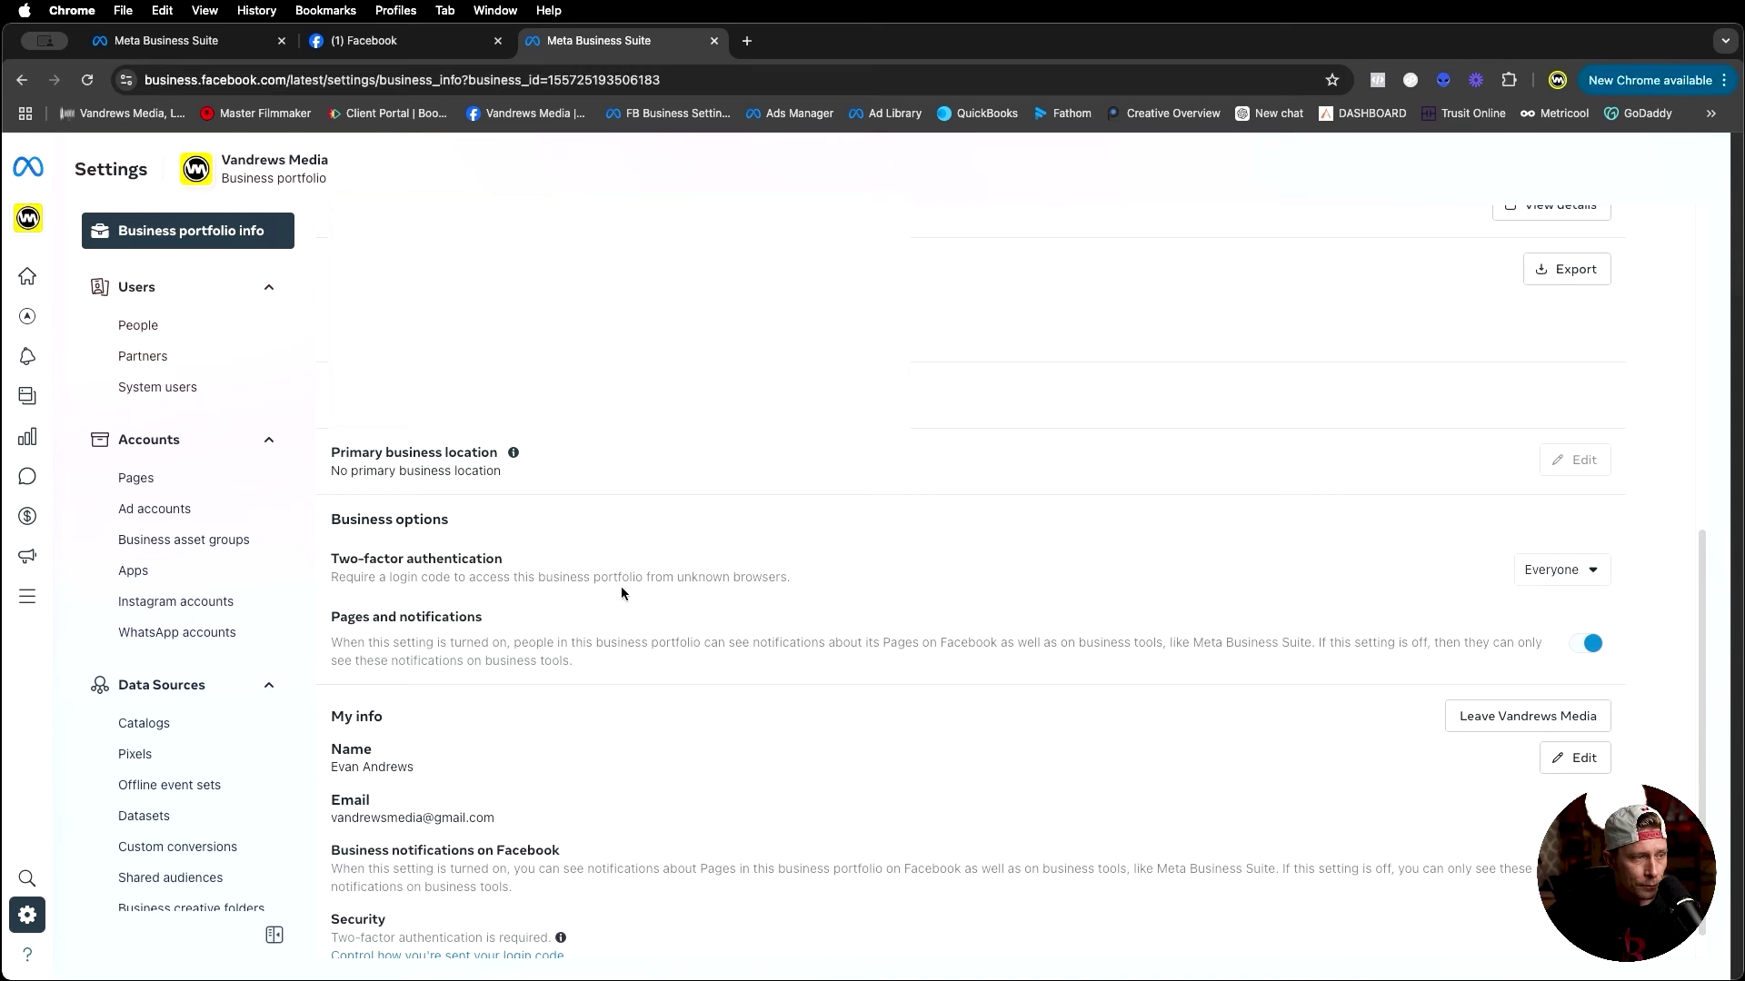
Review the personal name, email, notification and security details under My info in the business portfolio info
{"action": "scroll", "coordinate": [772, 607], "scroll_direction": "down", "scroll_amount": 1}
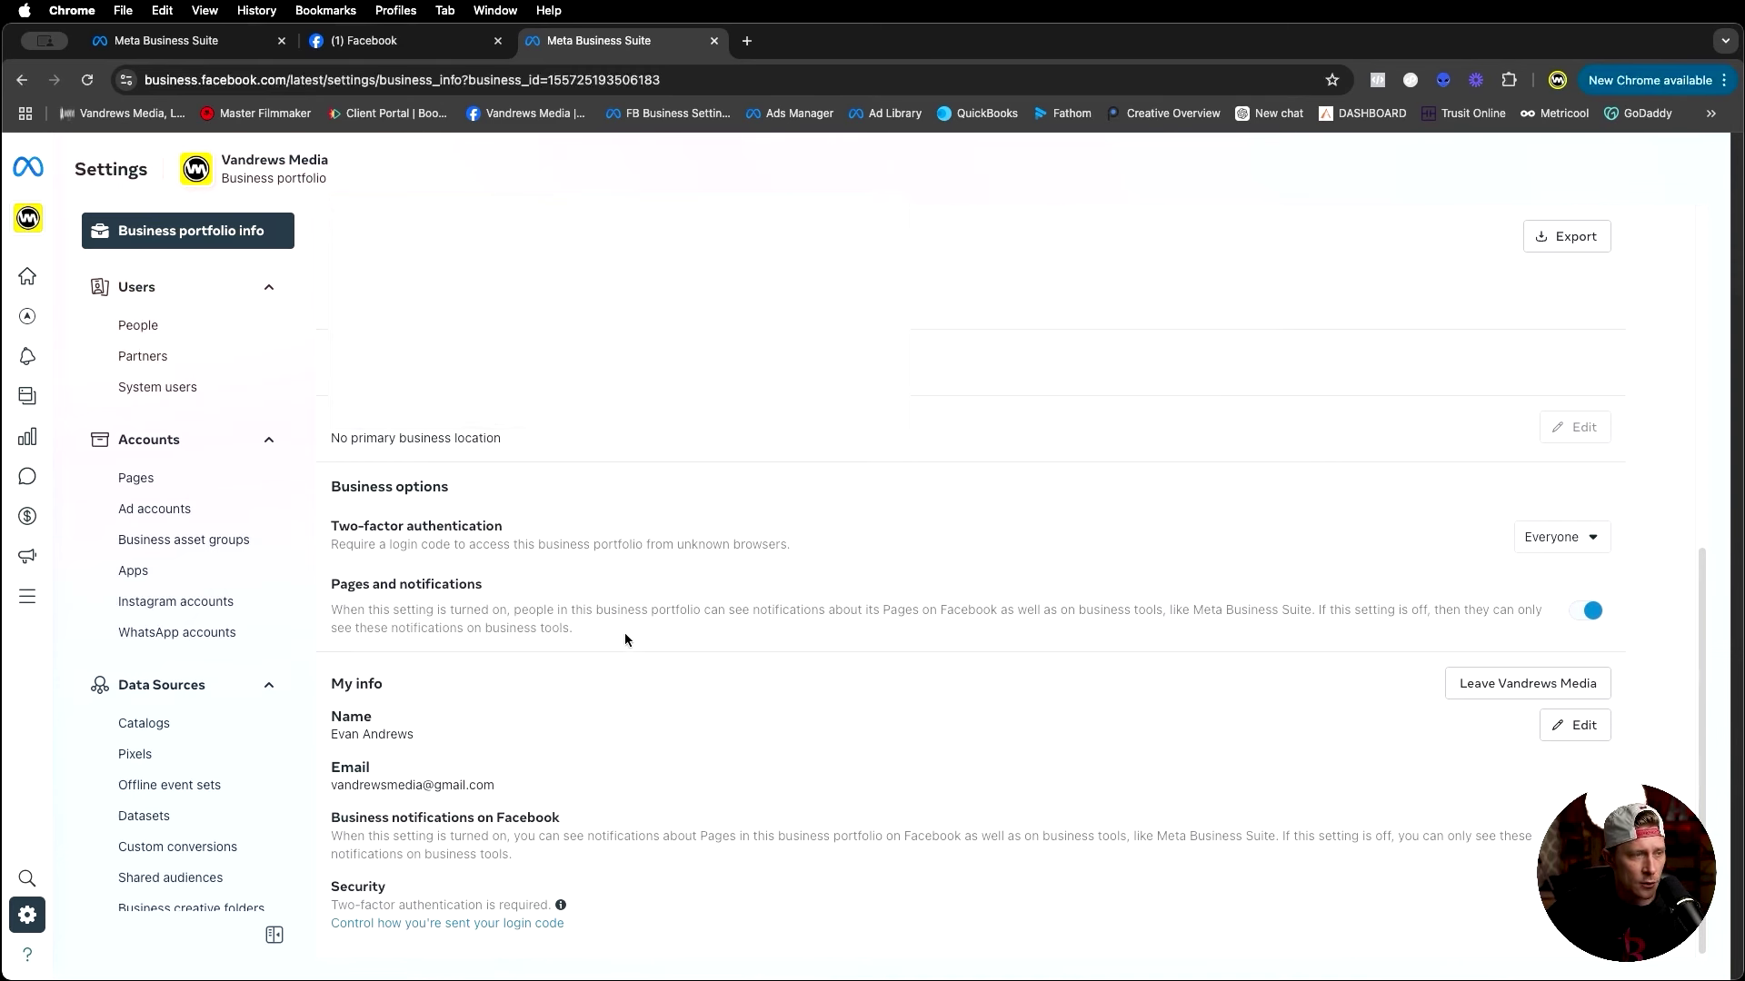
{"action": "left_click_drag", "start_coordinate": [332, 684], "coordinate": [621, 751]}
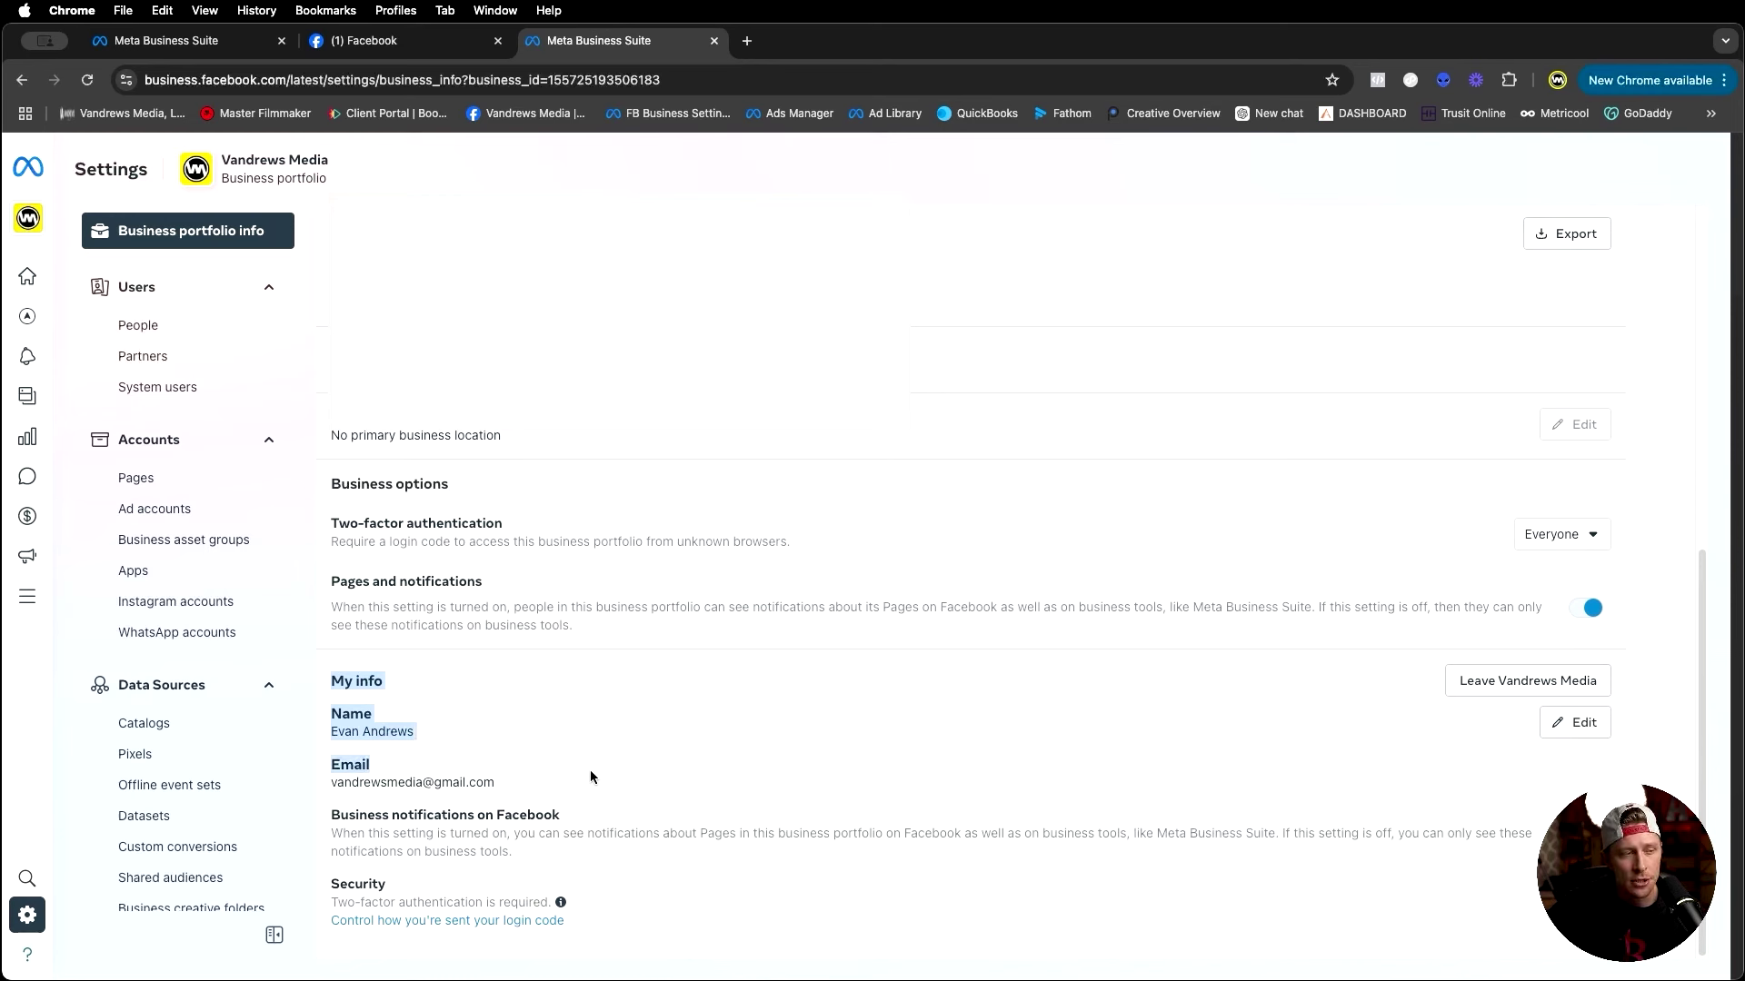
{"action": "left_click", "coordinate": [507, 759]}
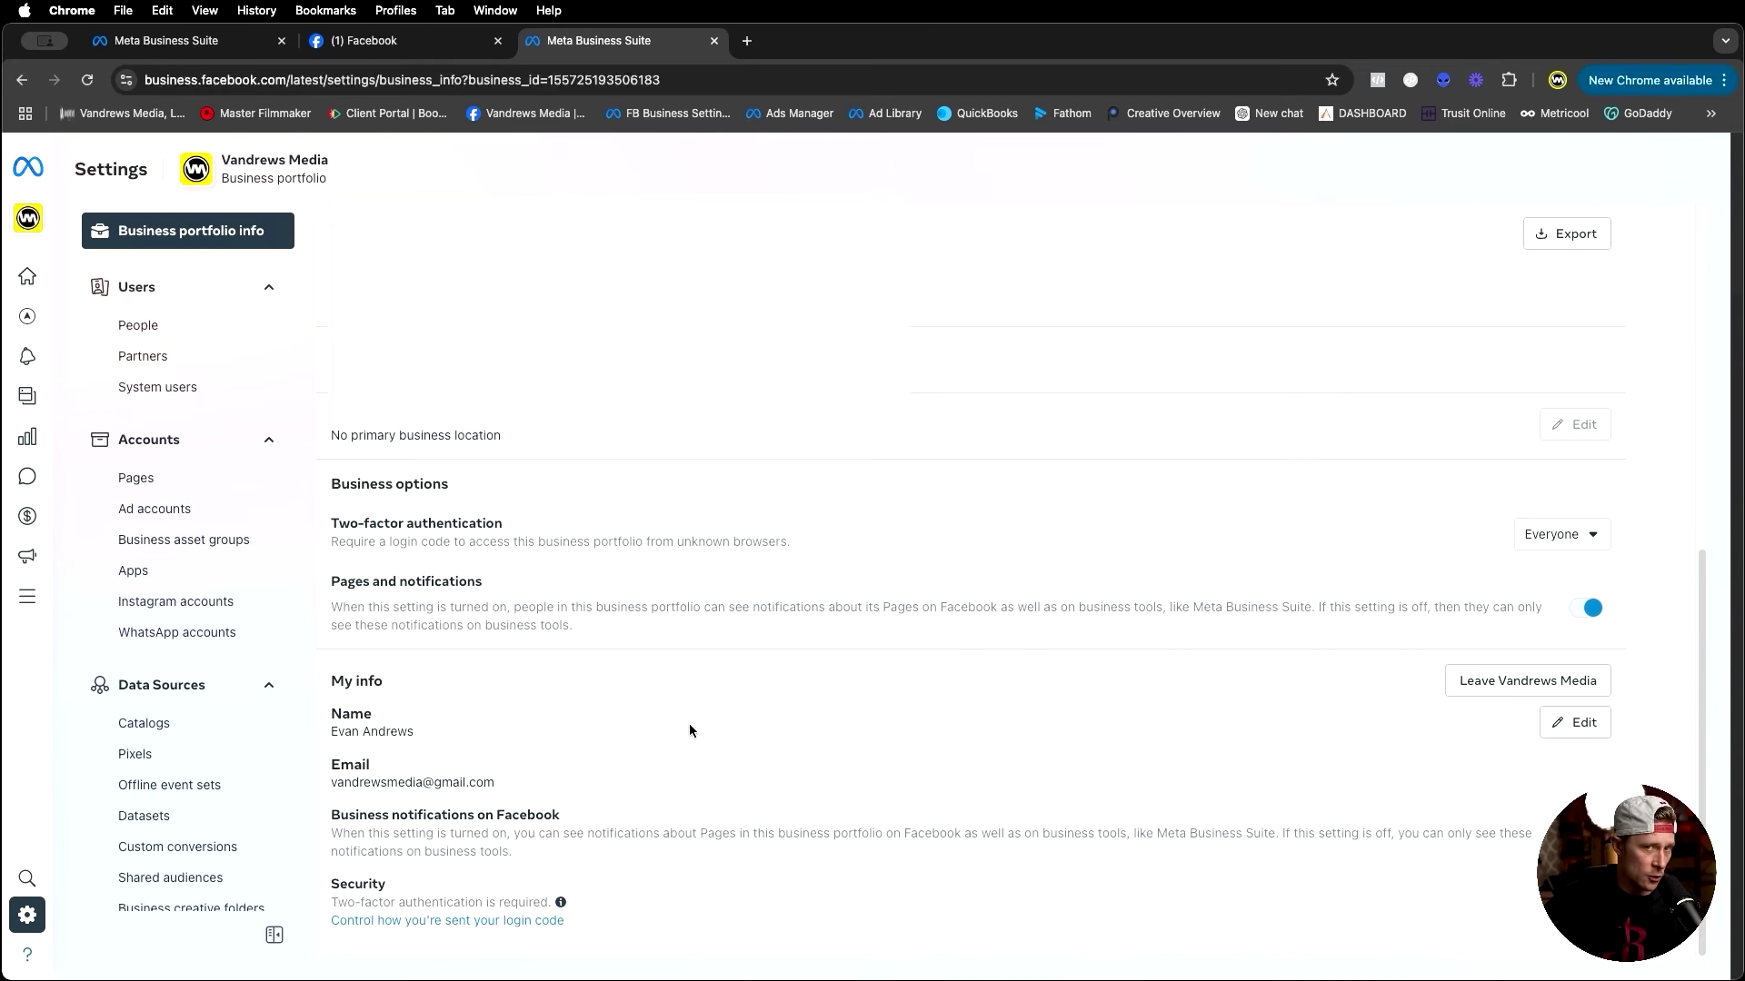
Open the business portfolio information for editing, search for "vandrews" as the primary page, and close the form without saving
{"action": "scroll", "coordinate": [691, 727], "scroll_direction": "up", "scroll_amount": 10}
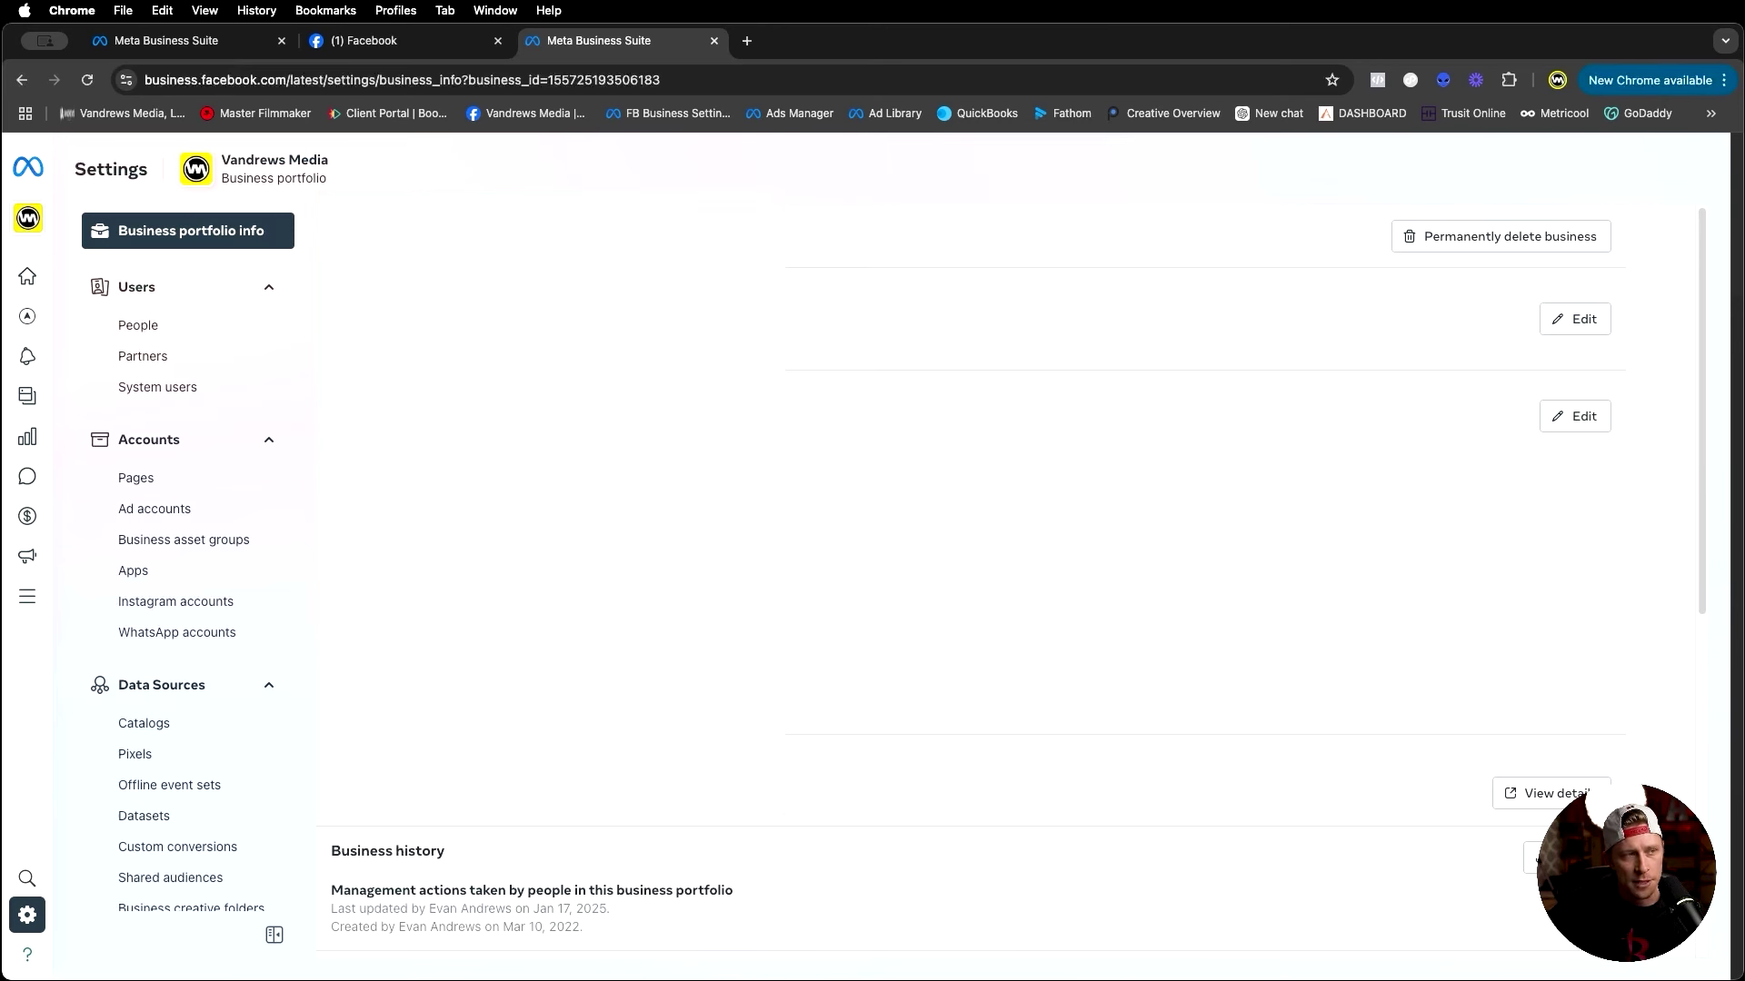
{"action": "left_click", "coordinate": [1581, 321]}
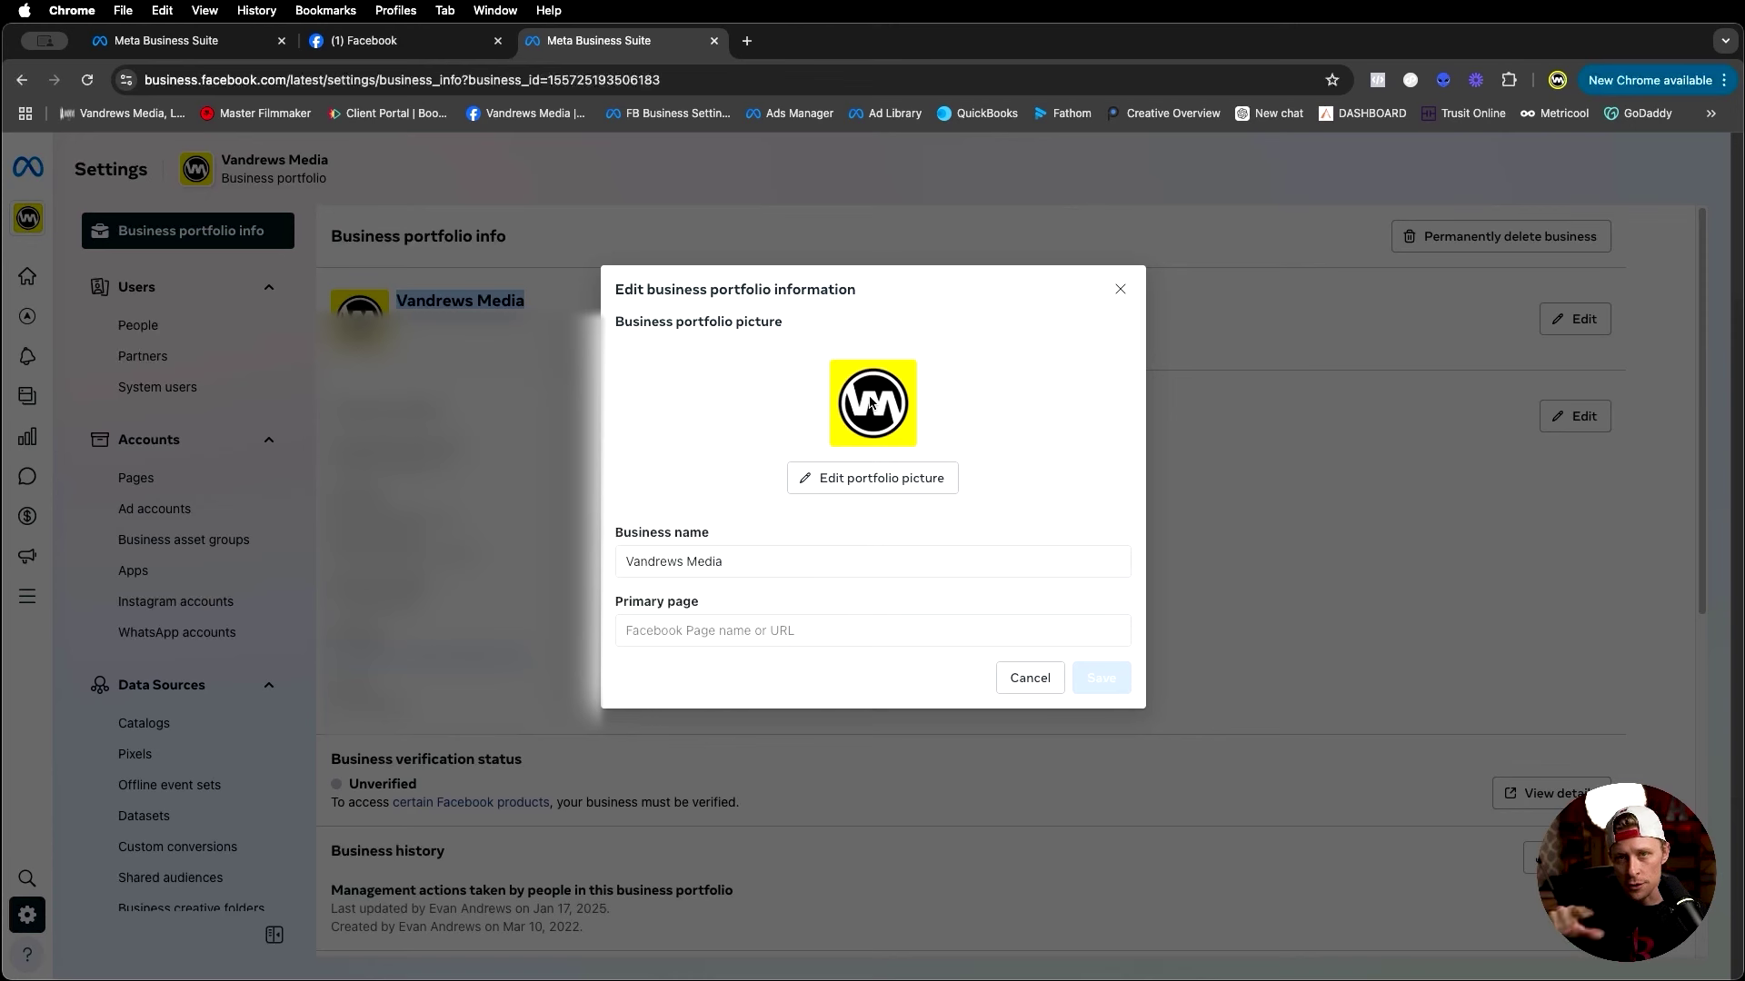
{"action": "left_click", "coordinate": [729, 633]}
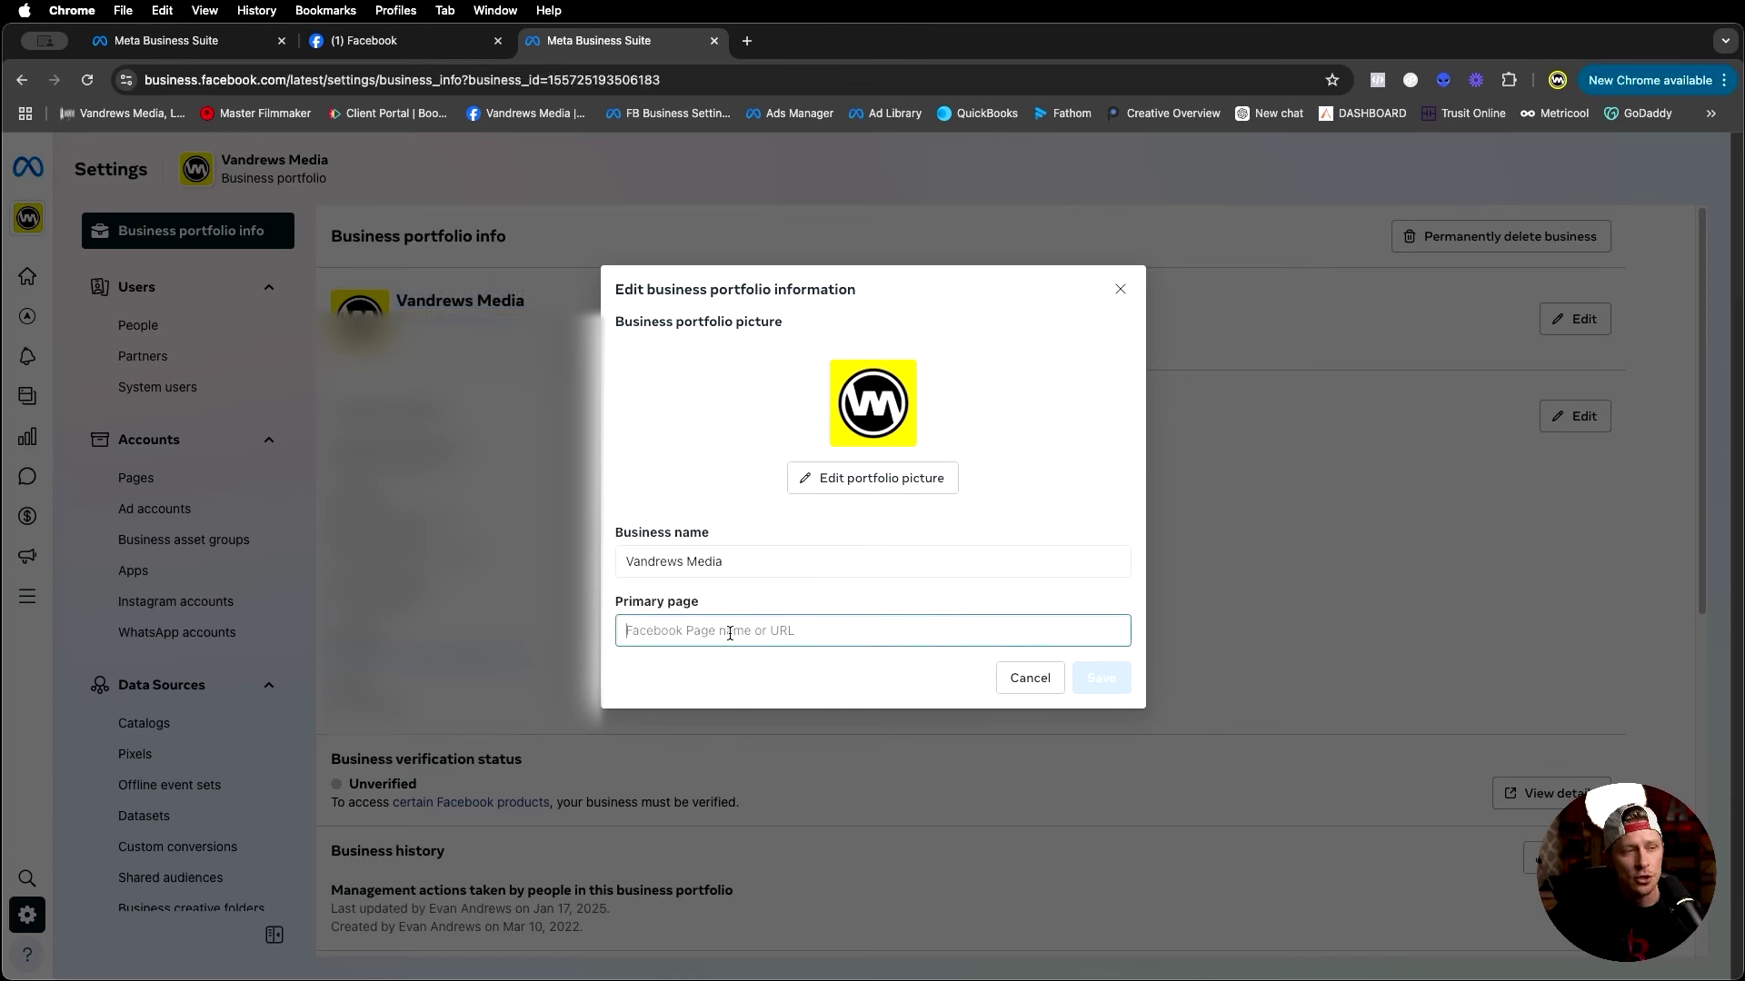
{"action": "type", "text": "vandrews"}
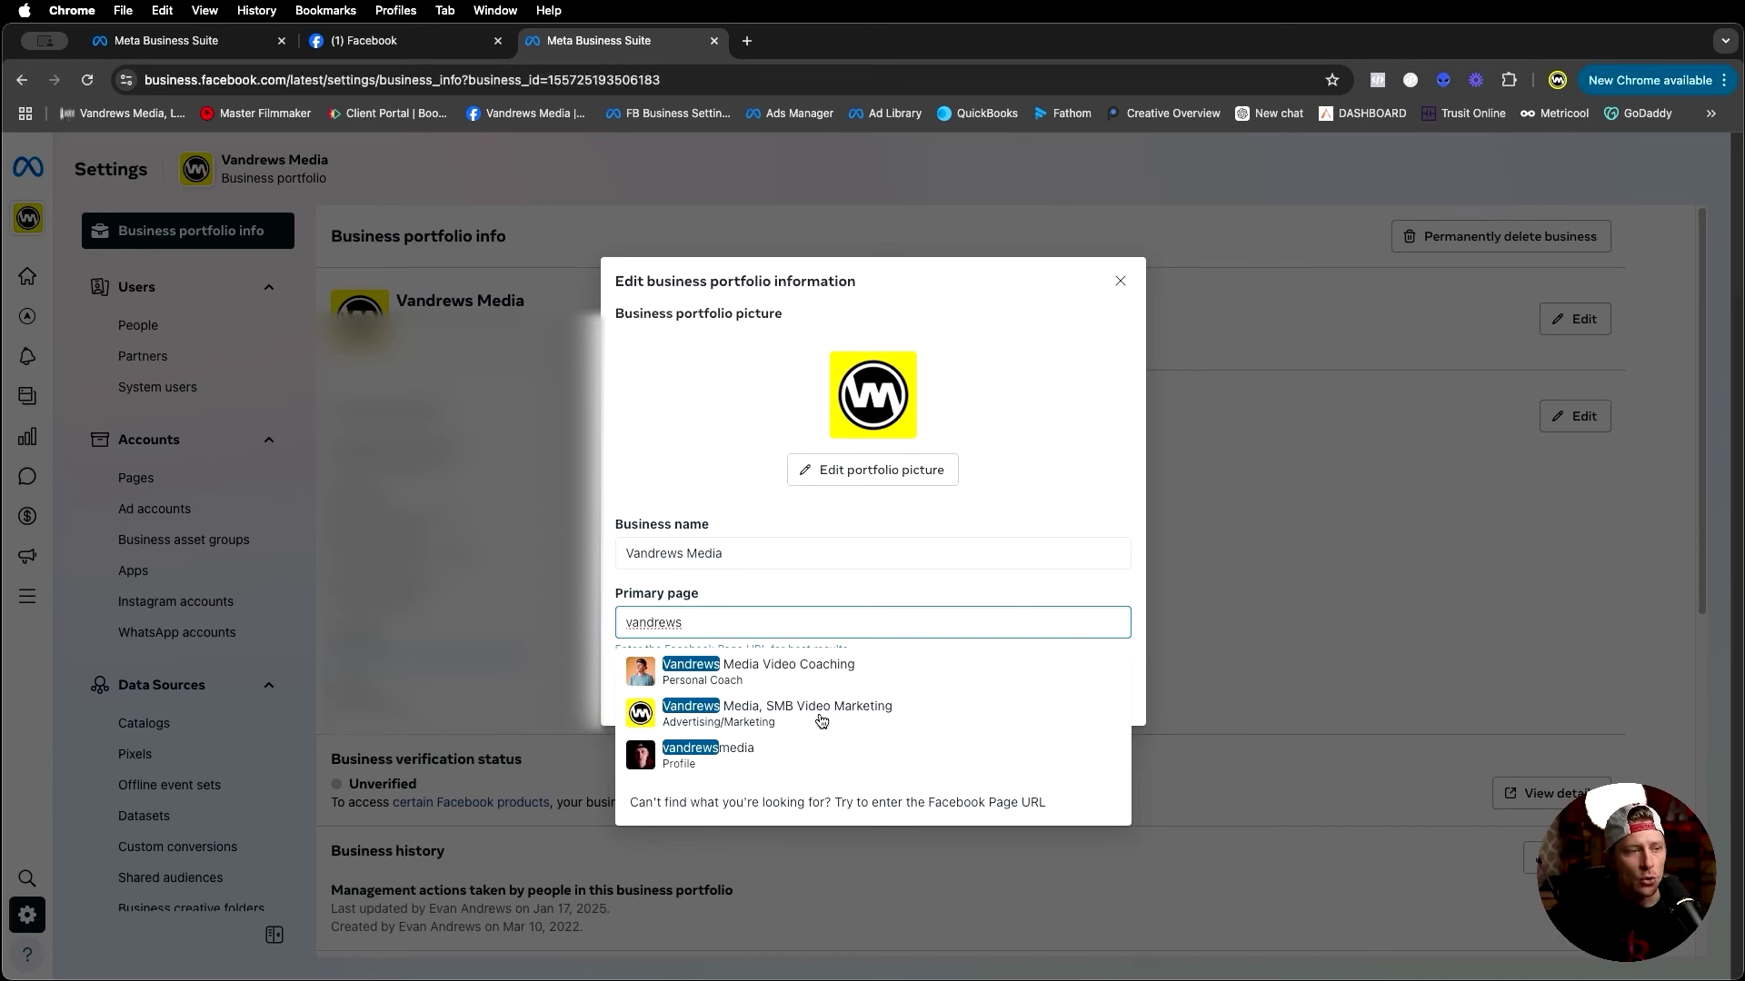
{"action": "left_click", "coordinate": [1120, 284]}
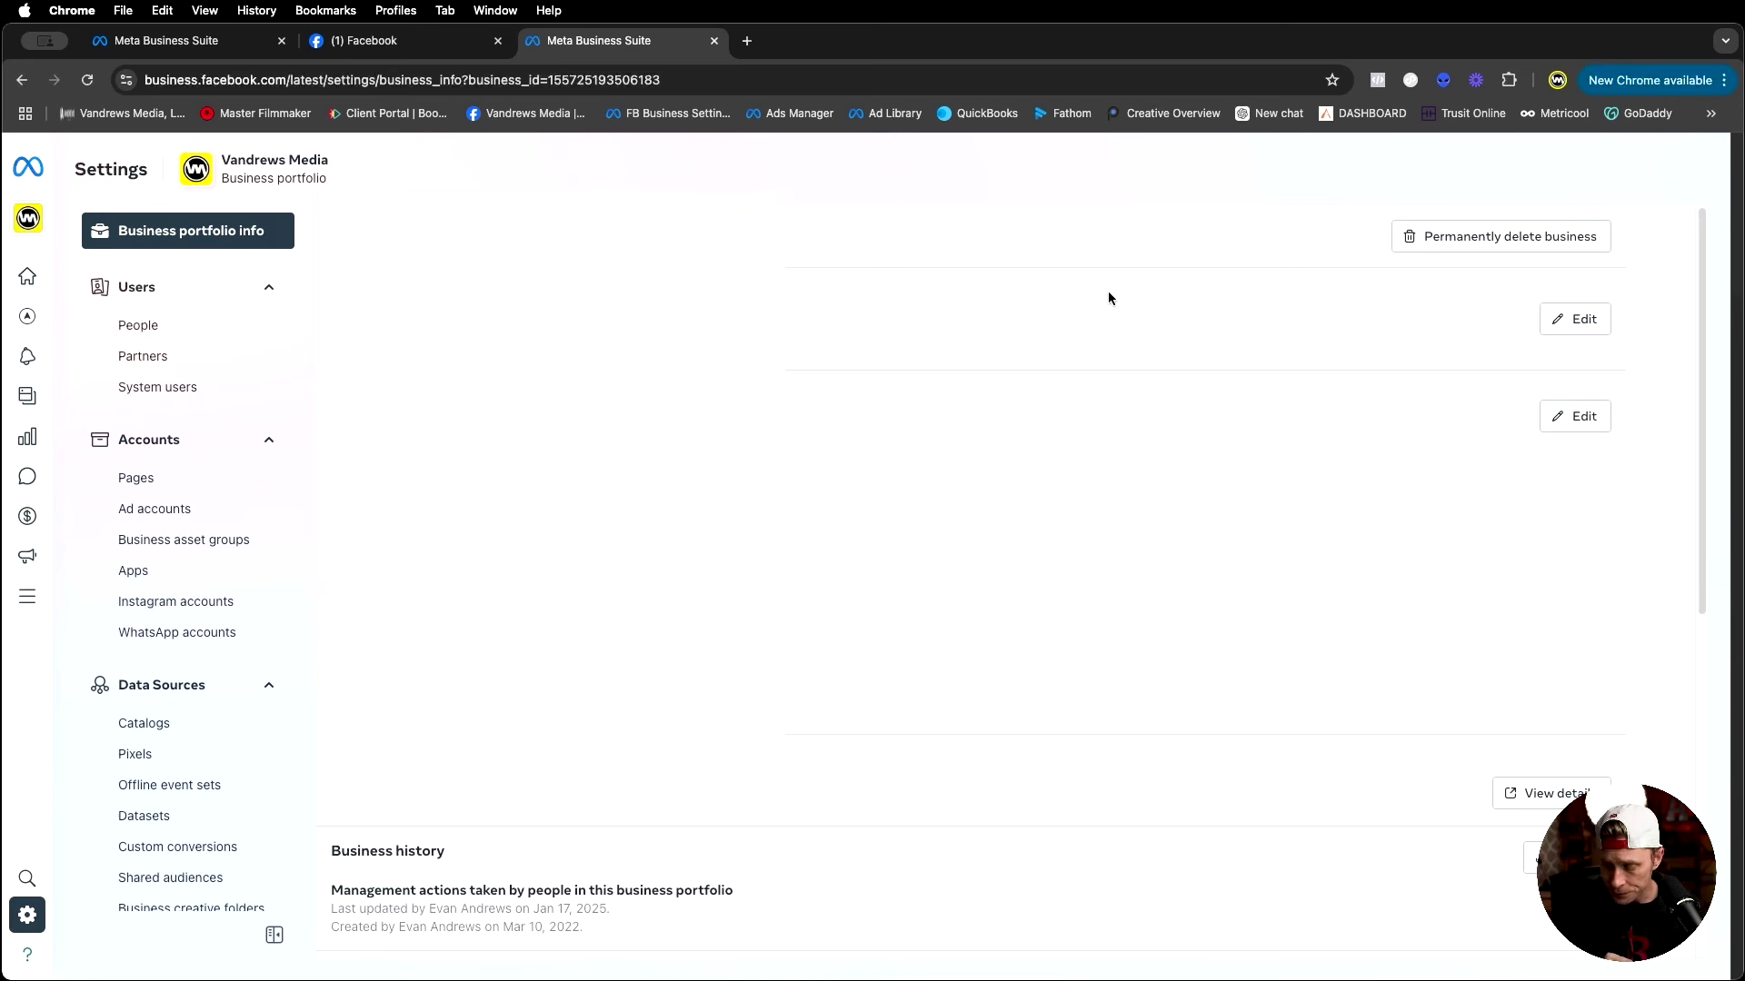
{"action": "scroll", "coordinate": [230, 382], "scroll_direction": "down", "scroll_amount": 10}
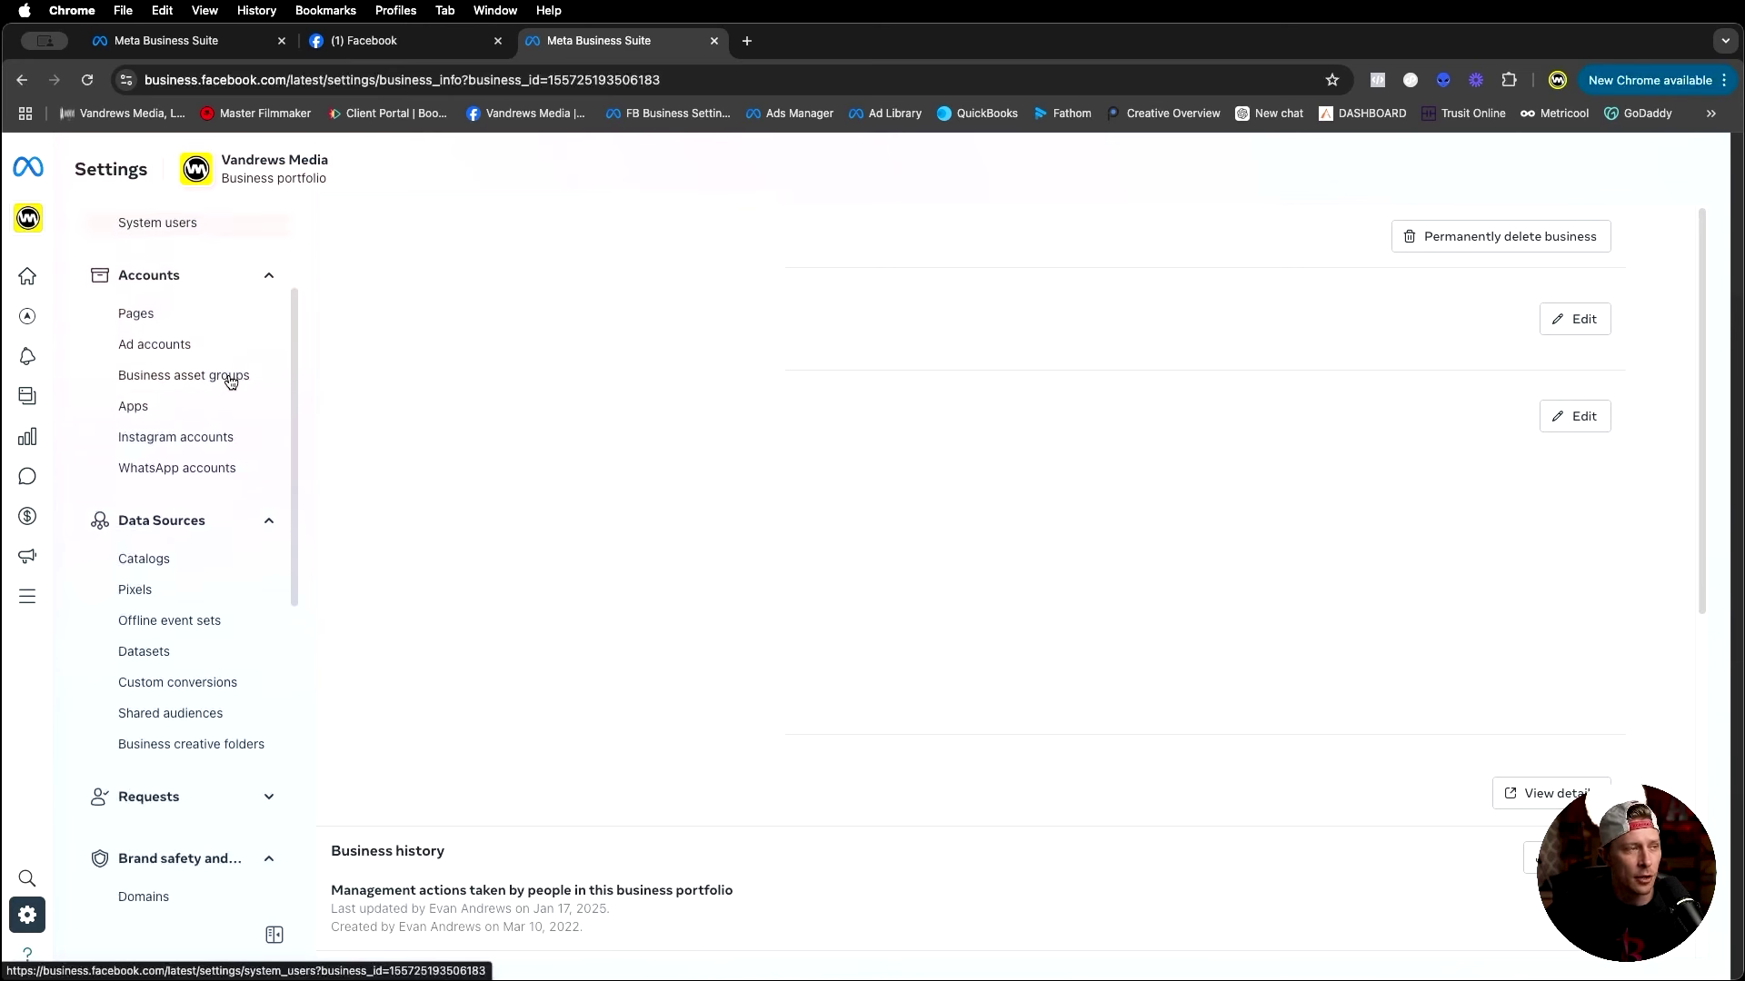
{"action": "scroll", "coordinate": [231, 381], "scroll_direction": "down", "scroll_amount": 2}
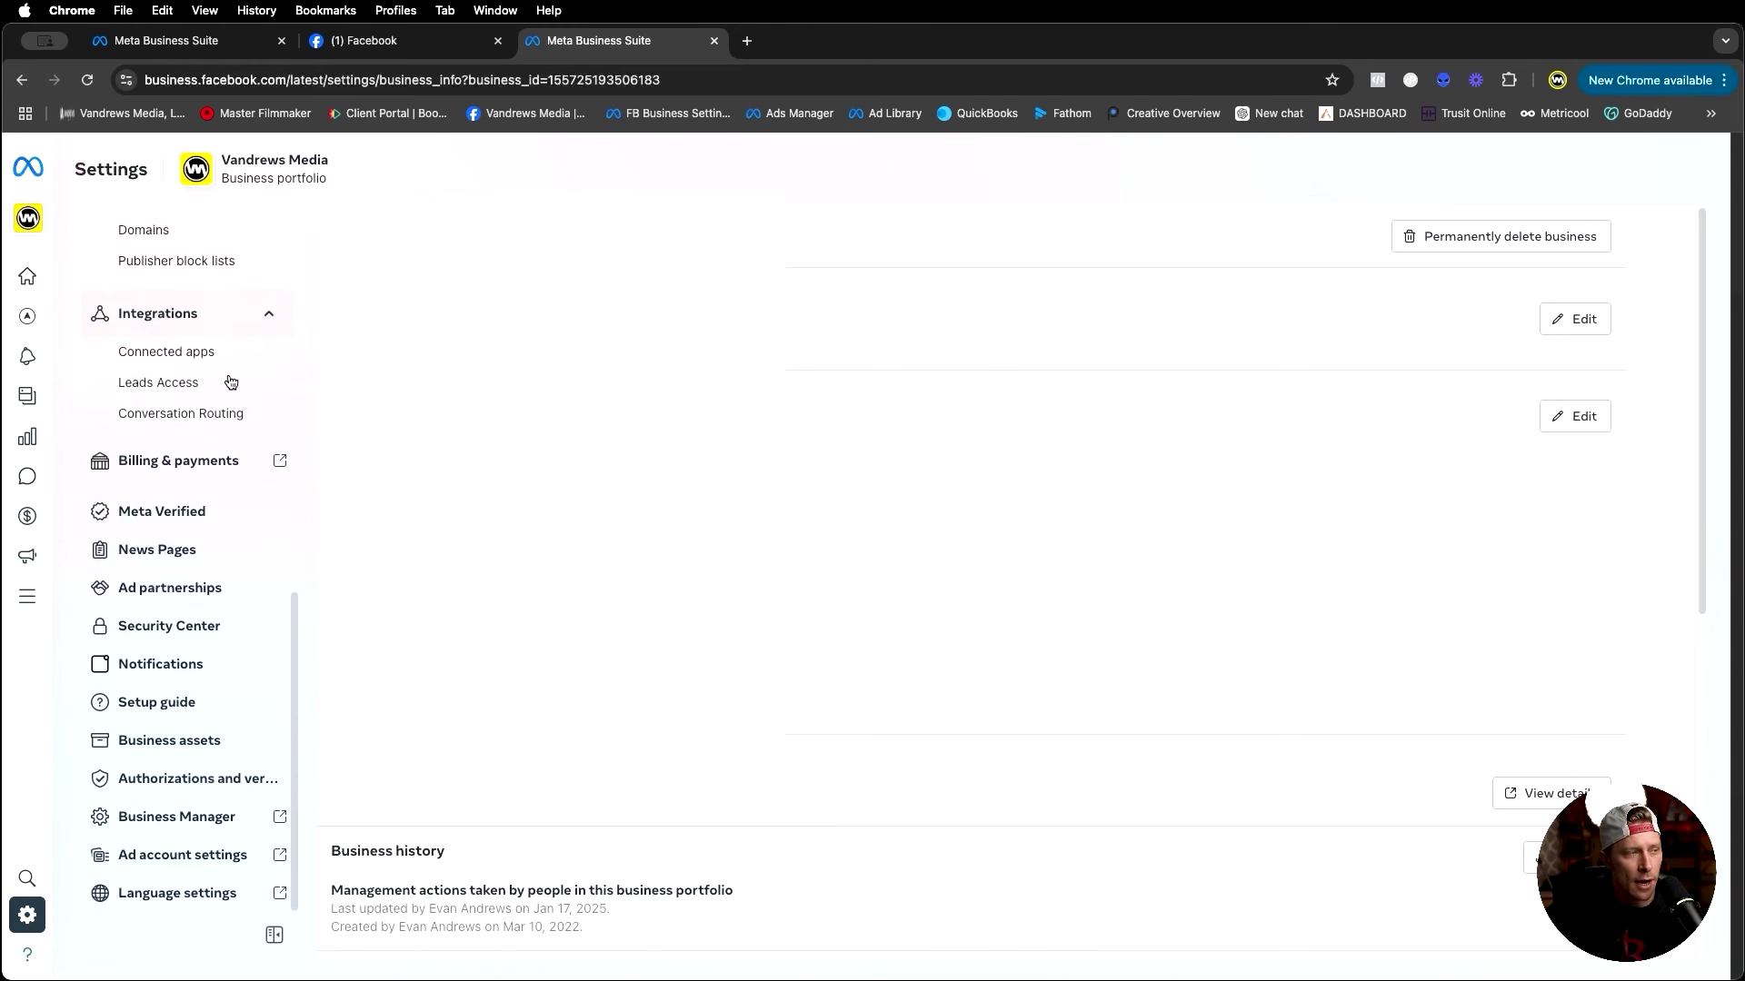
{"action": "scroll", "coordinate": [231, 382], "scroll_direction": "up", "scroll_amount": 10}
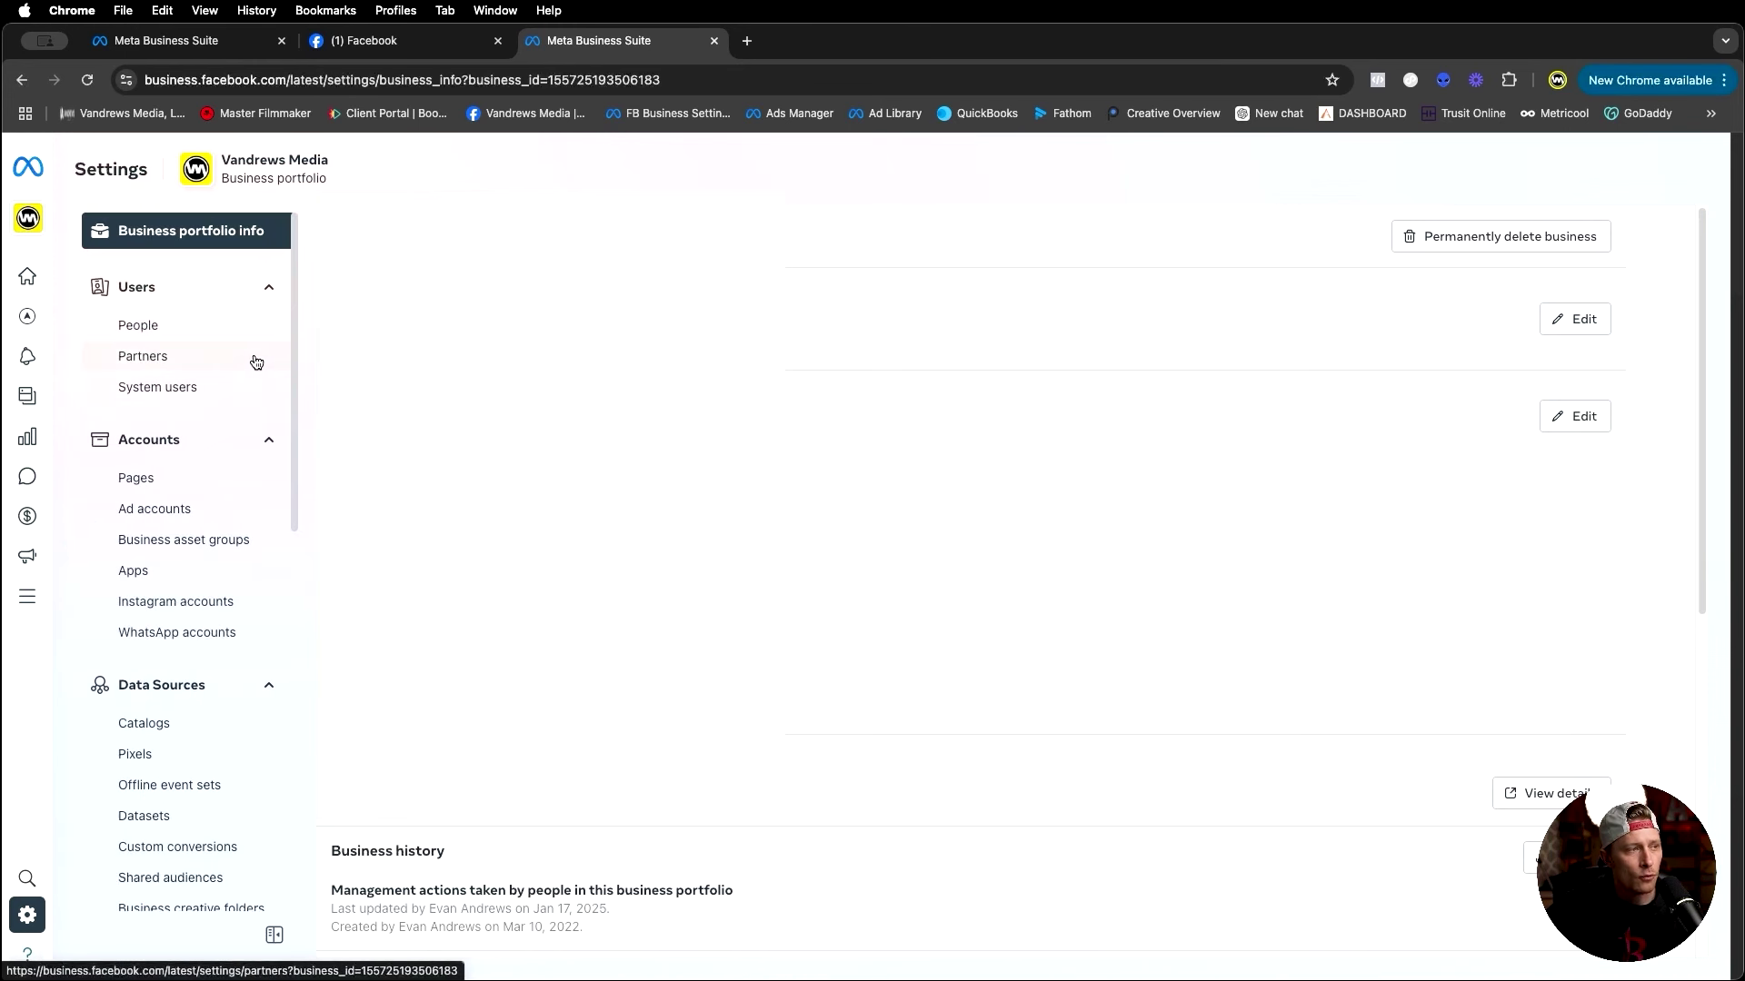